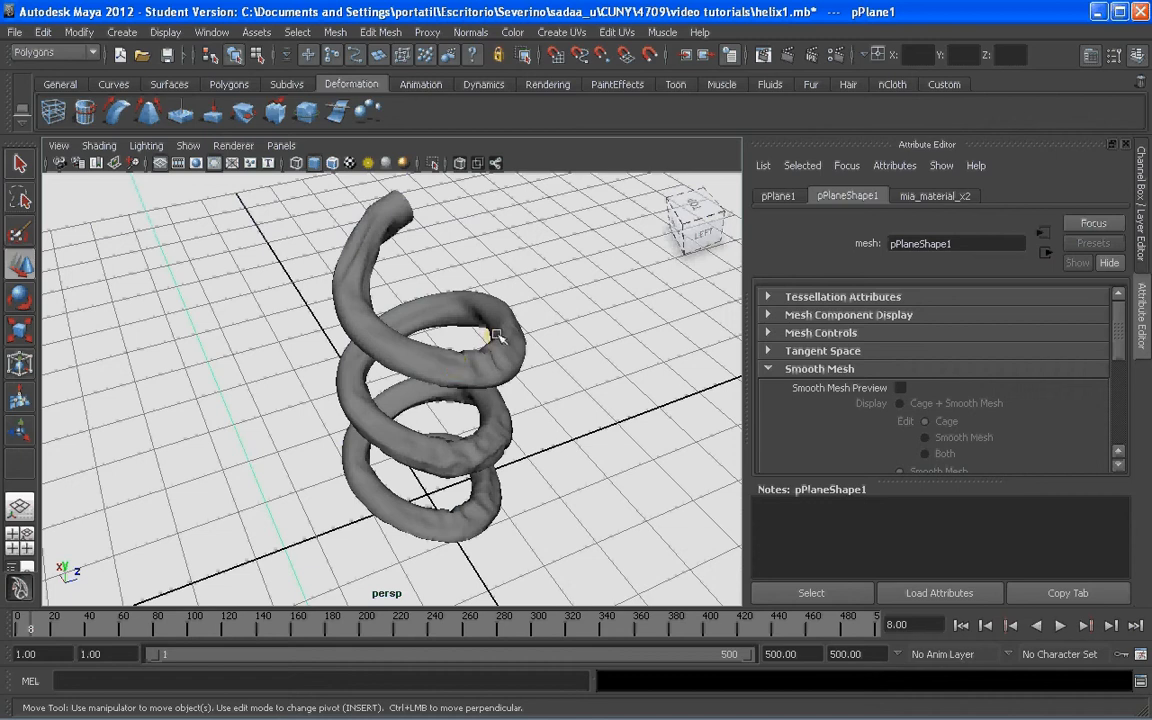
{"action": "left_click_drag", "start_coordinate": [424, 481], "coordinate": [404, 288], "text": "alt"}
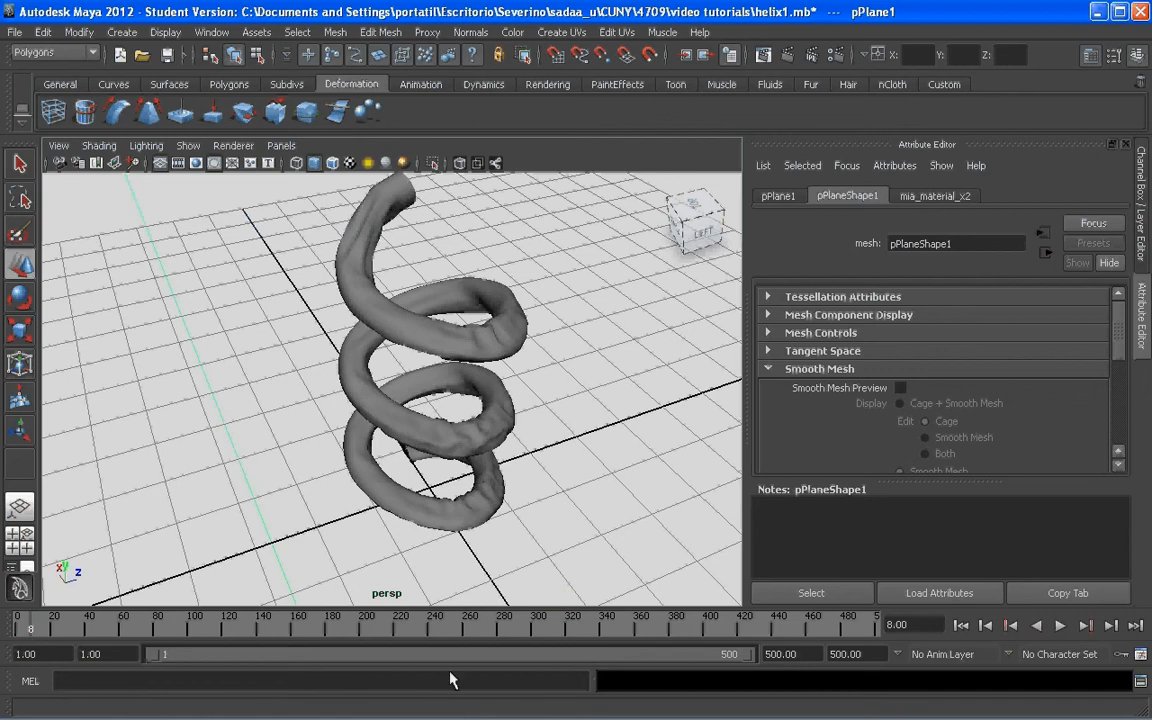
{"action": "key", "text": "w"}
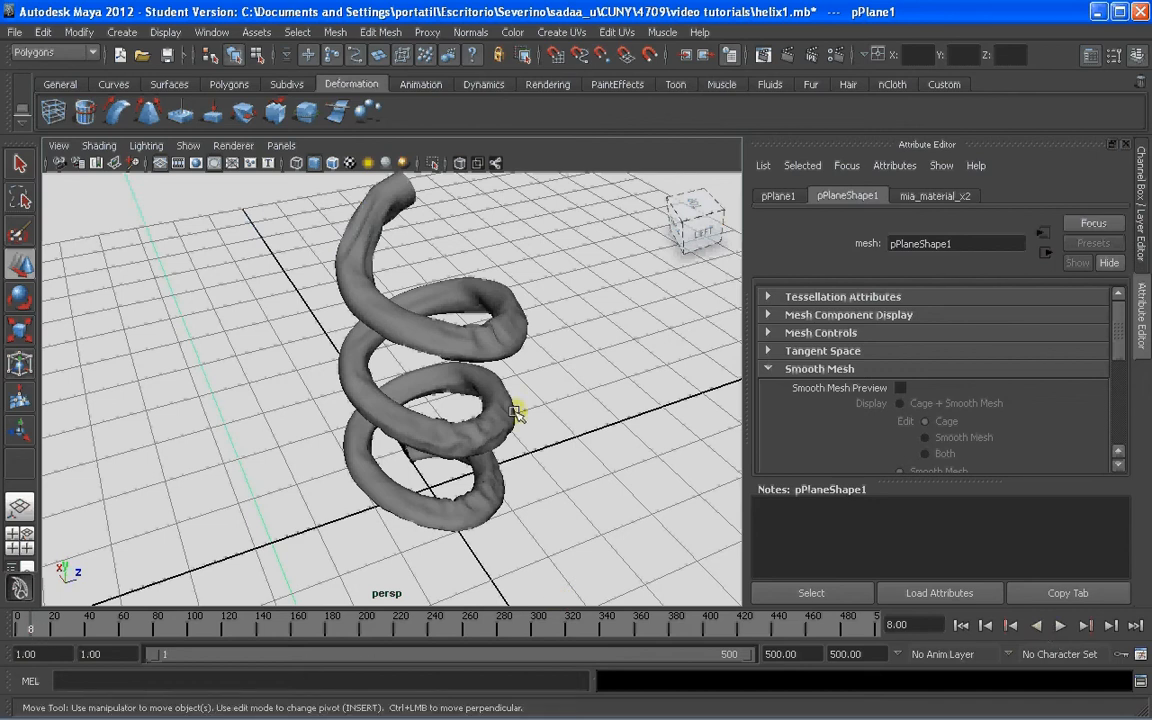
{"action": "middle_click_drag", "start_coordinate": [514, 411], "coordinate": [410, 435], "text": "alt"}
{"action": "left_click_drag", "start_coordinate": [410, 435], "coordinate": [406, 471], "text": "alt"}
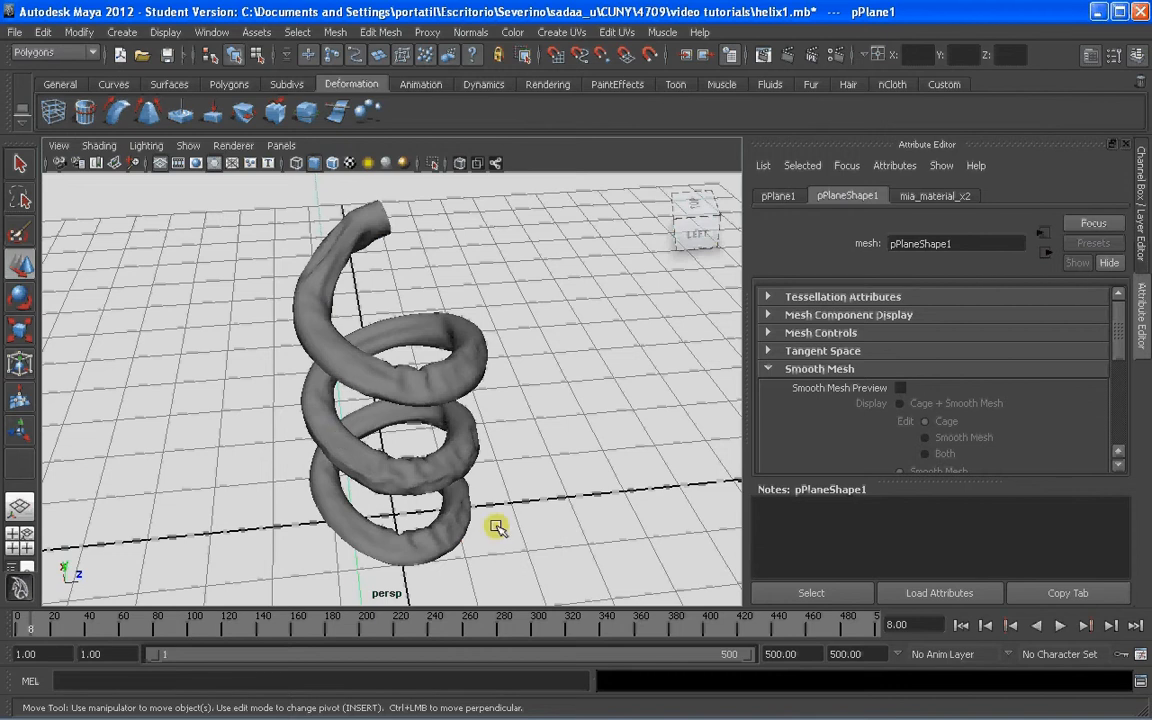
{"action": "mouse_move", "coordinate": [447, 474]}
{"action": "middle_mouse_down", "text": "alt"}
{"action": "mouse_move", "coordinate": [452, 517]}
{"action": "mouse_move", "coordinate": [444, 483]}
{"action": "middle_mouse_up", "text": "alt"}
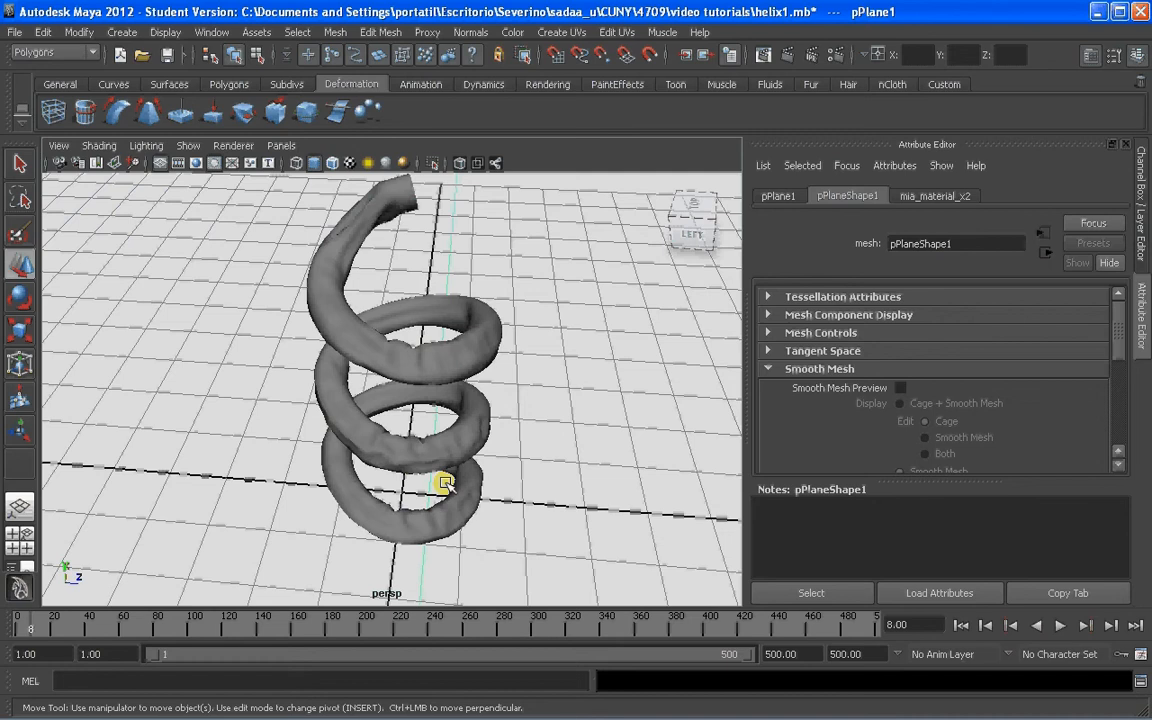
{"action": "left_click_drag", "start_coordinate": [444, 483], "coordinate": [435, 400], "text": "alt"}
Triangulate the whole helix tube mesh and deselect it.
{"action": "left_click", "coordinate": [433, 388]}
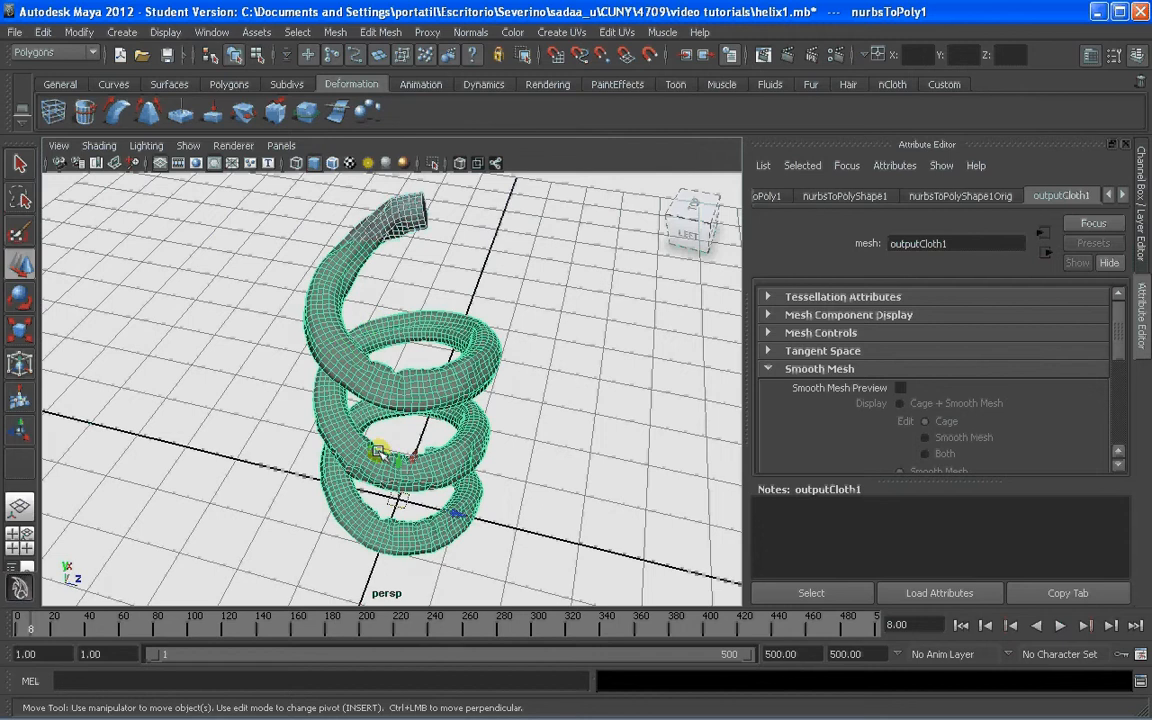
{"action": "middle_click_drag", "start_coordinate": [378, 450], "coordinate": [442, 368], "text": "alt"}
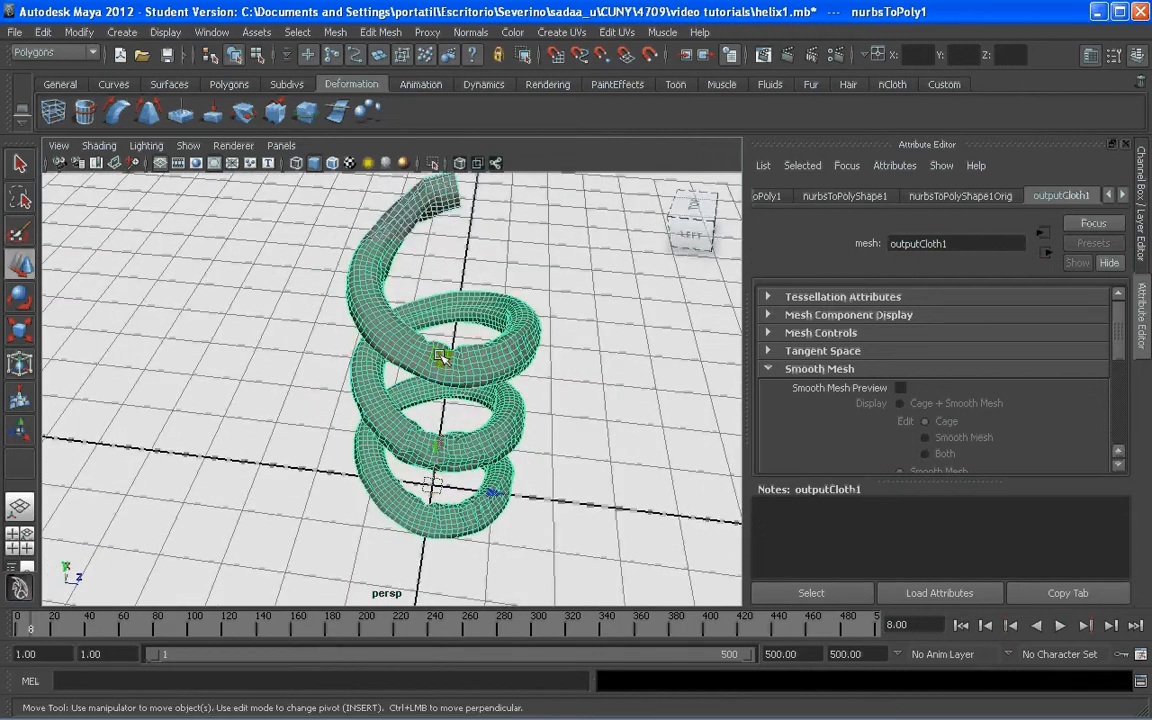
{"action": "left_click", "coordinate": [335, 32]}
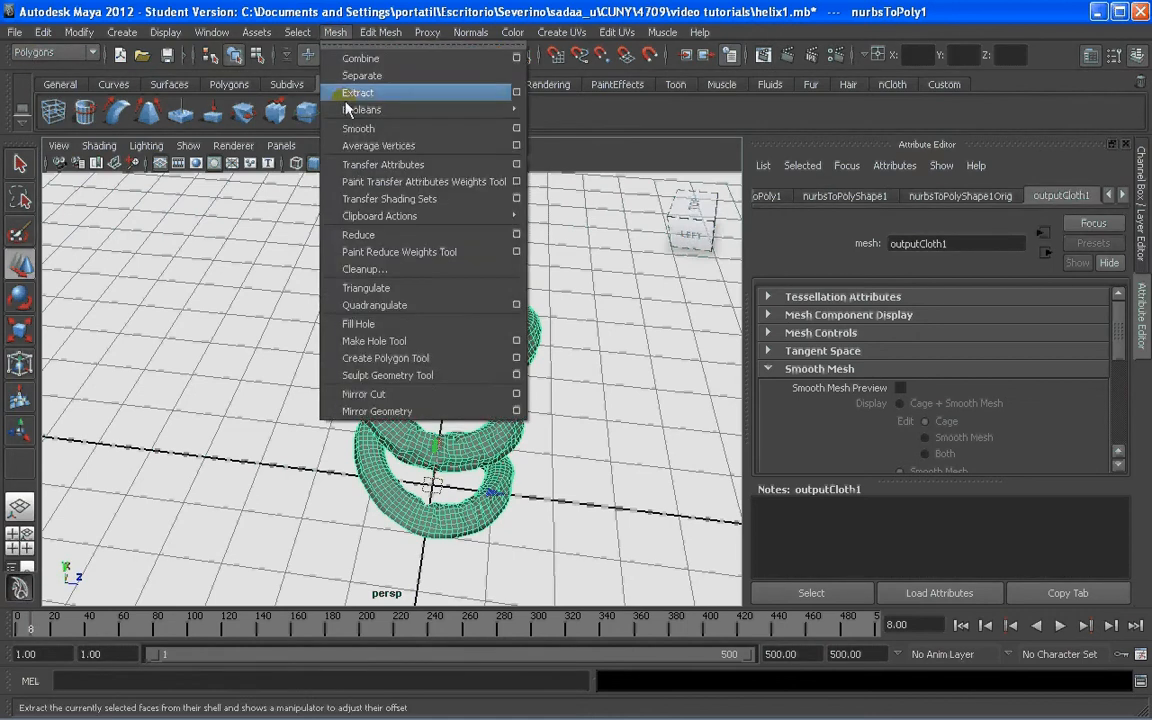
{"action": "left_click", "coordinate": [383, 292]}
{"action": "scroll", "coordinate": [395, 323], "scroll_direction": "up", "scroll_amount": 5}
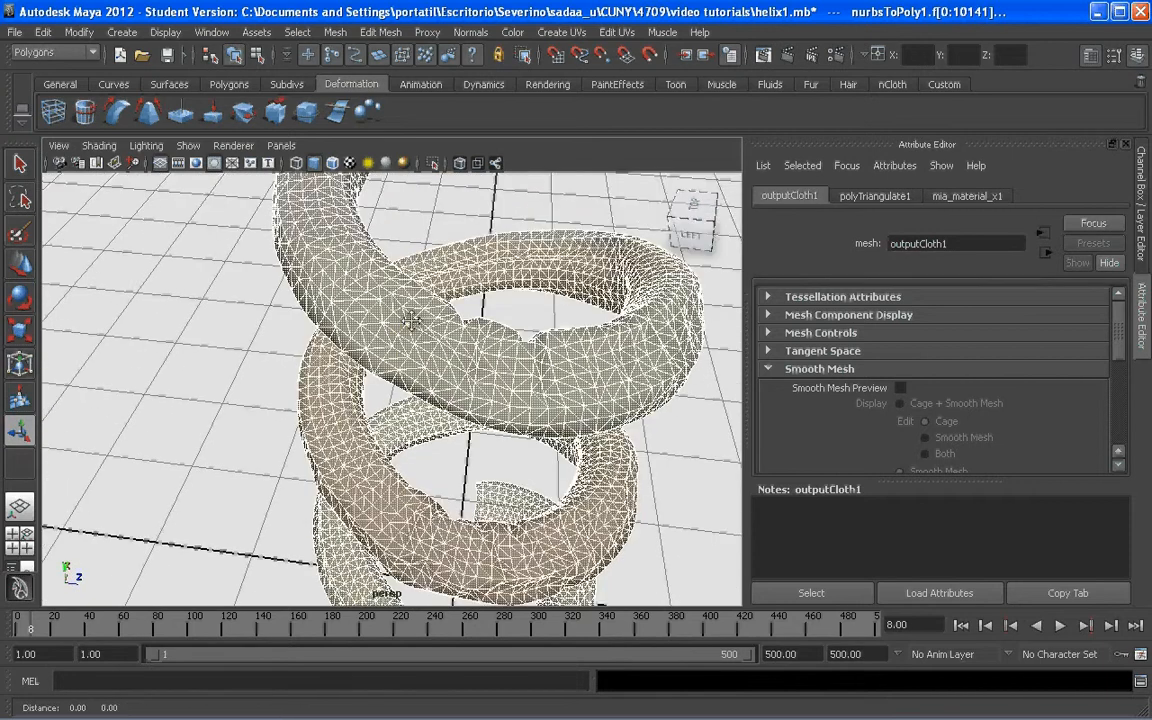
{"action": "left_click_drag", "start_coordinate": [412, 320], "coordinate": [350, 280], "text": "alt"}
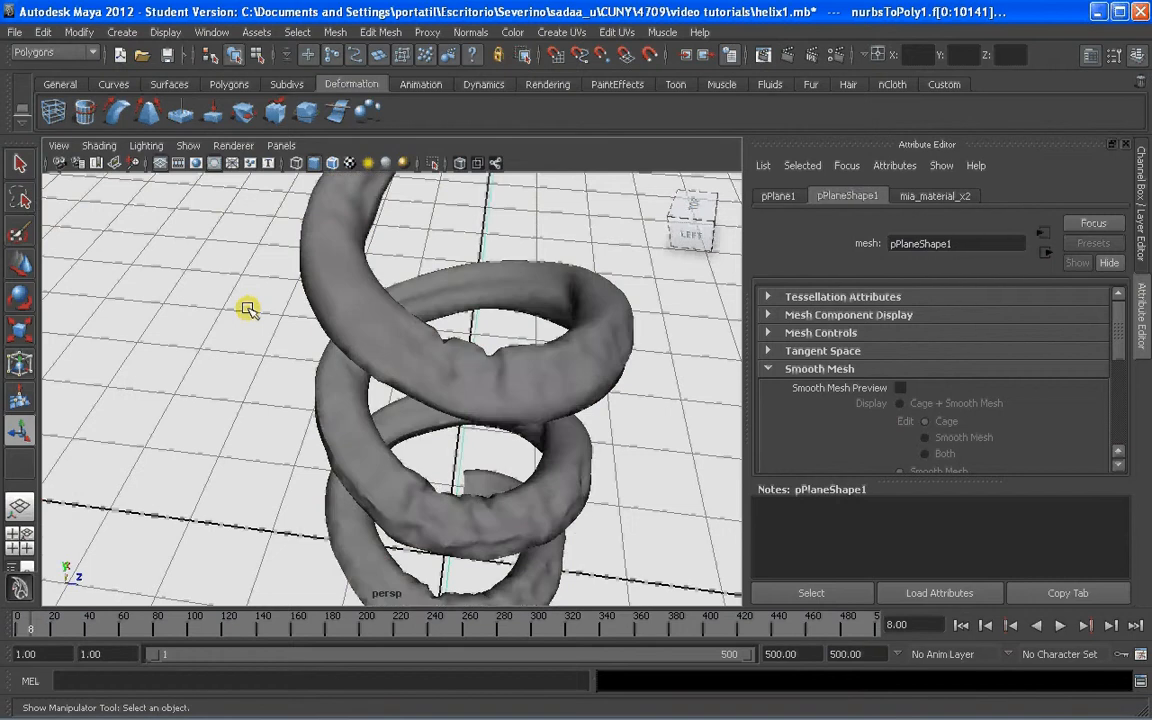
{"action": "left_click_drag", "start_coordinate": [249, 308], "coordinate": [342, 339], "text": "alt"}
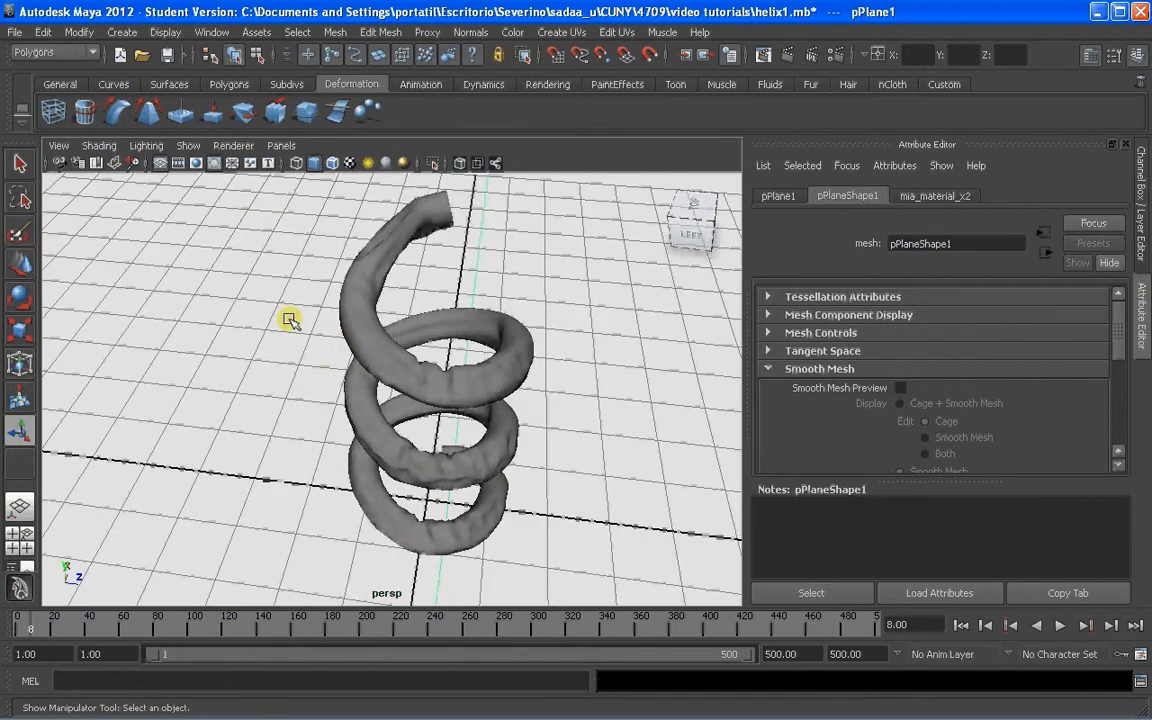
Switch the helix to face selection and activate the Paint Selection Tool with its settings displayed.
{"action": "right_click", "coordinate": [360, 313]}
{"action": "right_click_drag", "start_coordinate": [361, 313], "coordinate": [359, 356]}
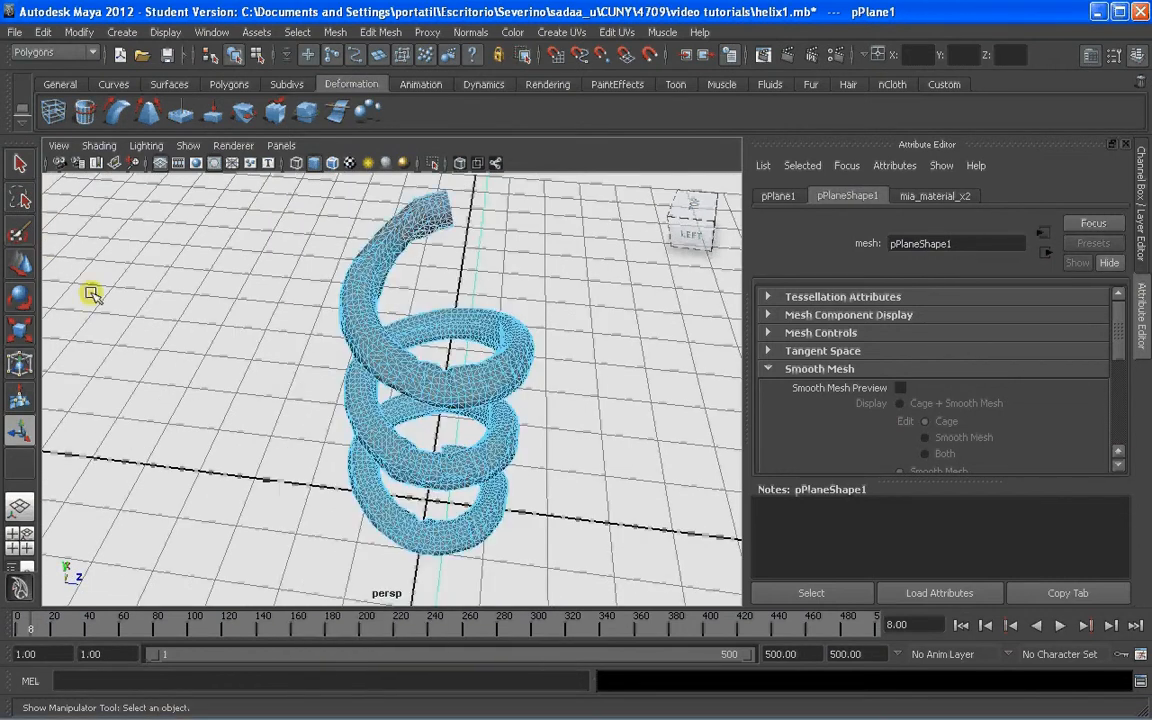
{"action": "double_click", "coordinate": [19, 232]}
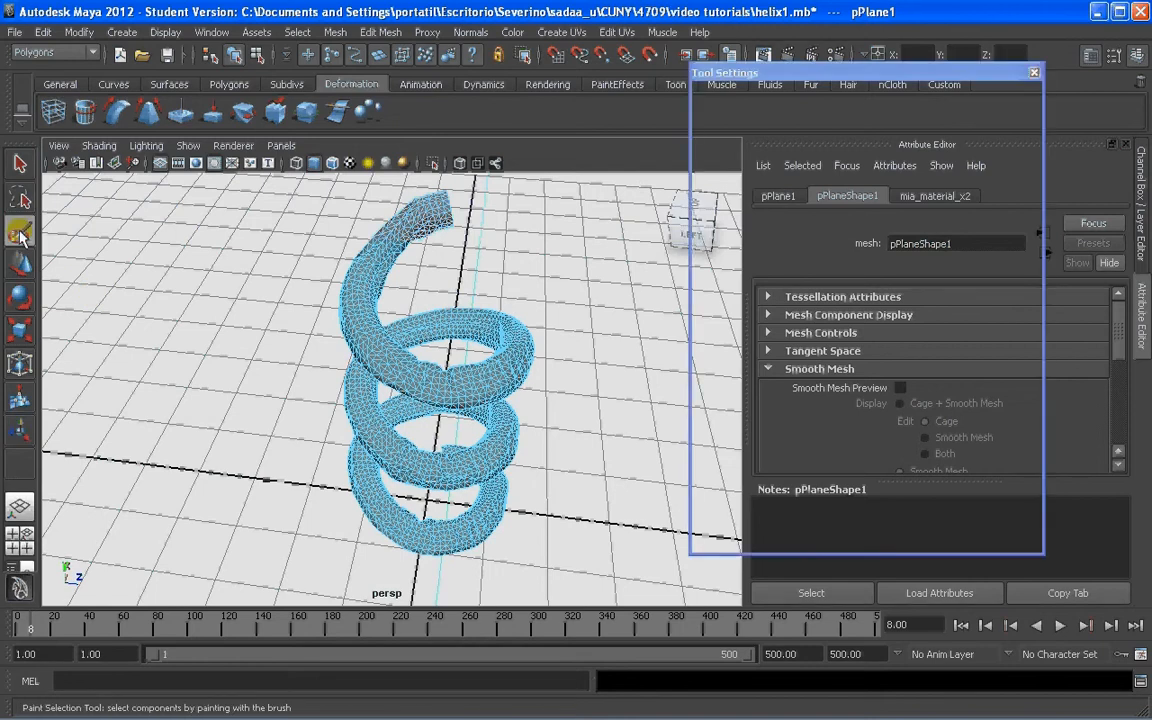
{"action": "left_click_drag", "start_coordinate": [814, 79], "coordinate": [861, 79]}
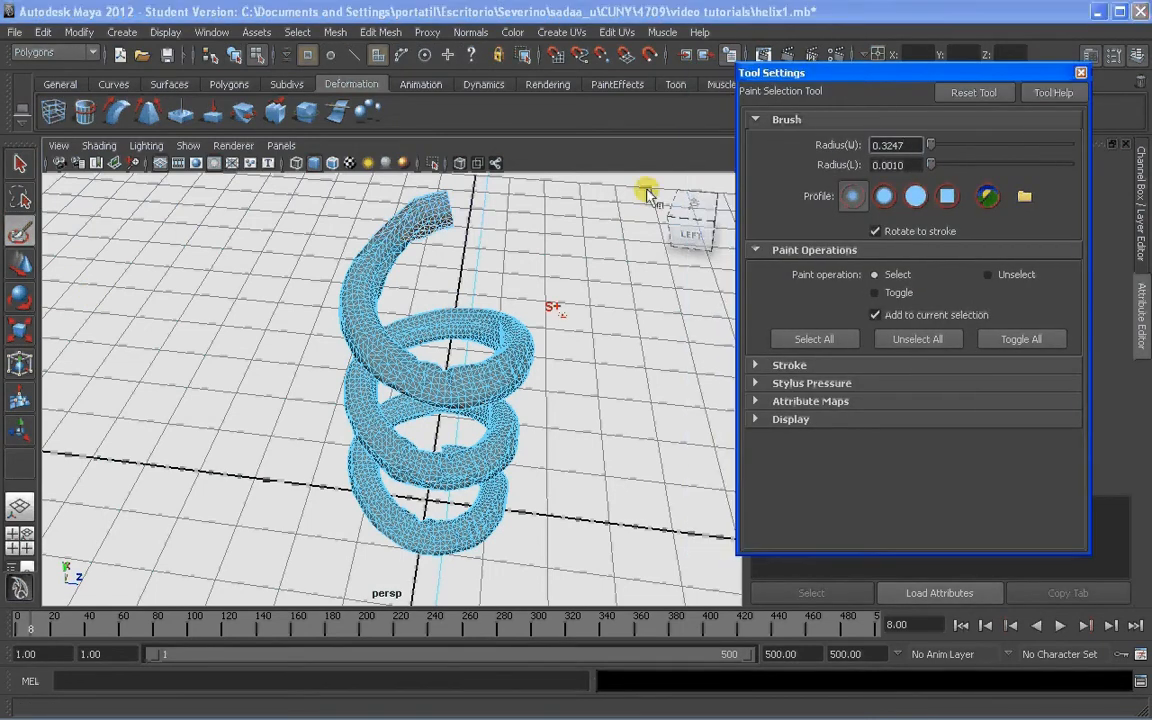
Paint-select several patches of faces along the outer surface of the helix's upper and middle coils, and close the tool settings.
{"action": "scroll", "coordinate": [358, 320], "scroll_direction": "up", "scroll_amount": 3}
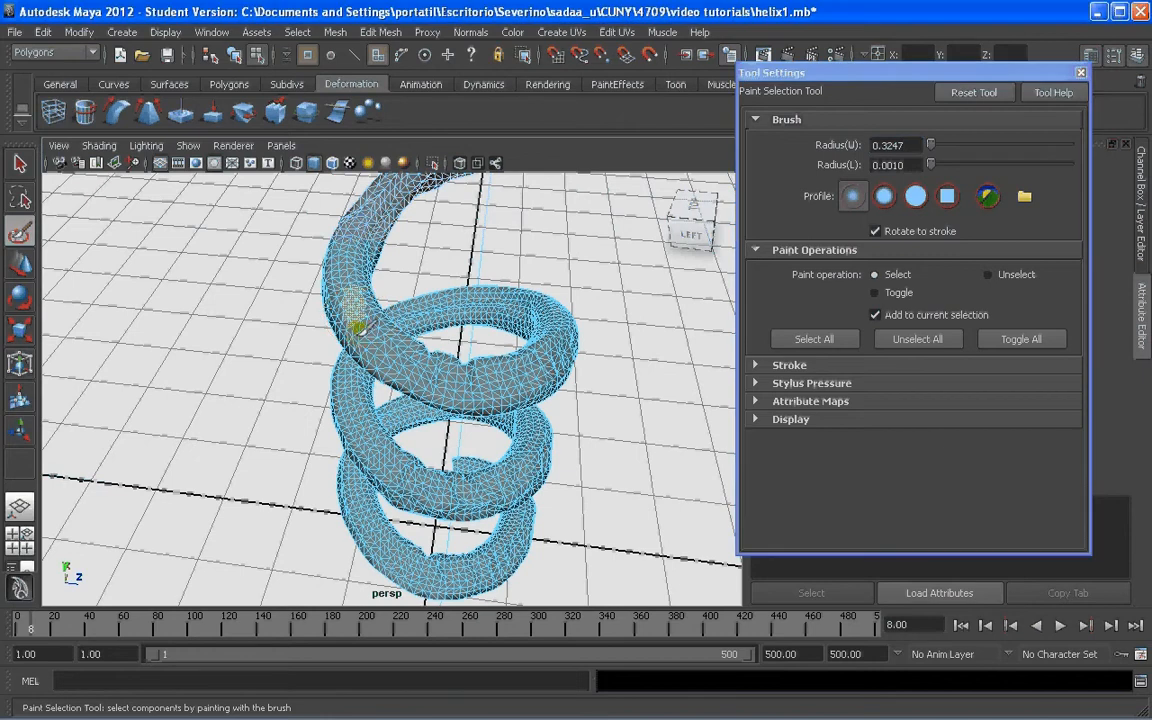
{"action": "mouse_move", "coordinate": [358, 328]}
{"action": "left_mouse_down"}
{"action": "mouse_move", "coordinate": [426, 365]}
{"action": "mouse_move", "coordinate": [360, 390]}
{"action": "mouse_move", "coordinate": [488, 278]}
{"action": "mouse_move", "coordinate": [393, 329]}
{"action": "mouse_move", "coordinate": [340, 340]}
{"action": "mouse_move", "coordinate": [315, 374]}
{"action": "mouse_move", "coordinate": [327, 348]}
{"action": "mouse_move", "coordinate": [268, 366]}
{"action": "mouse_move", "coordinate": [463, 445]}
{"action": "mouse_move", "coordinate": [405, 380]}
{"action": "mouse_move", "coordinate": [450, 404]}
{"action": "mouse_move", "coordinate": [424, 386]}
{"action": "mouse_move", "coordinate": [558, 278]}
{"action": "mouse_move", "coordinate": [180, 376]}
{"action": "left_mouse_up"}
{"action": "scroll", "coordinate": [352, 352], "scroll_direction": "up", "scroll_amount": 3}
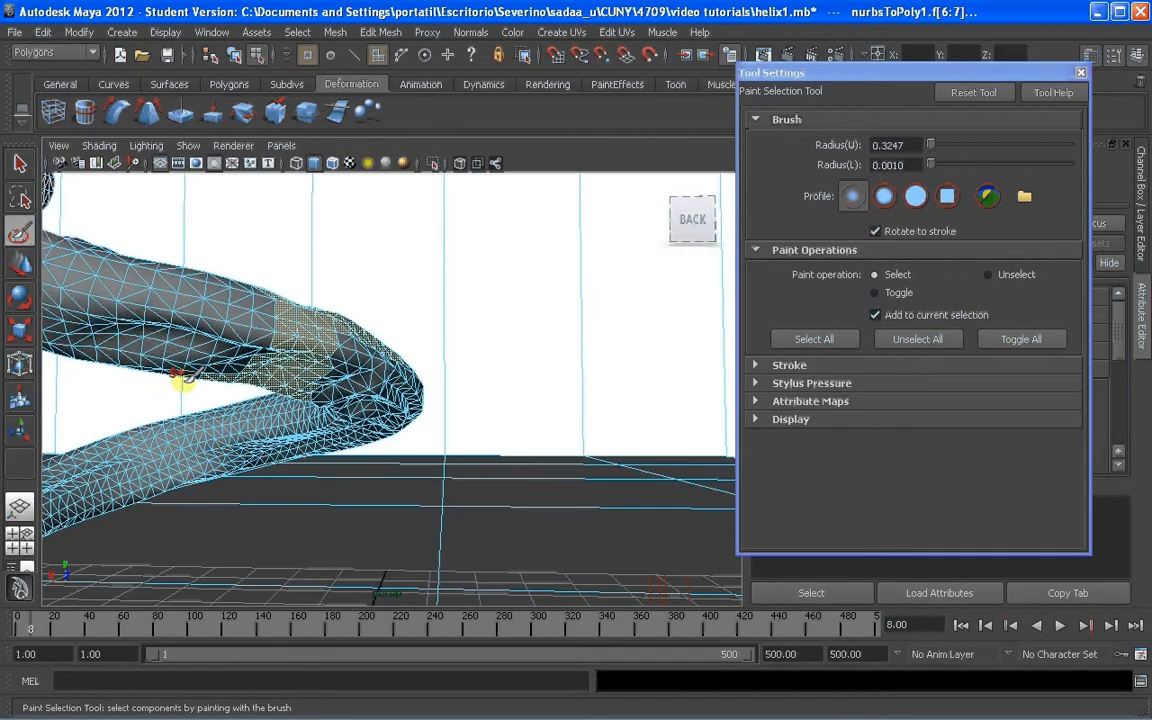
{"action": "left_click_drag", "start_coordinate": [129, 321], "coordinate": [200, 377], "text": "alt"}
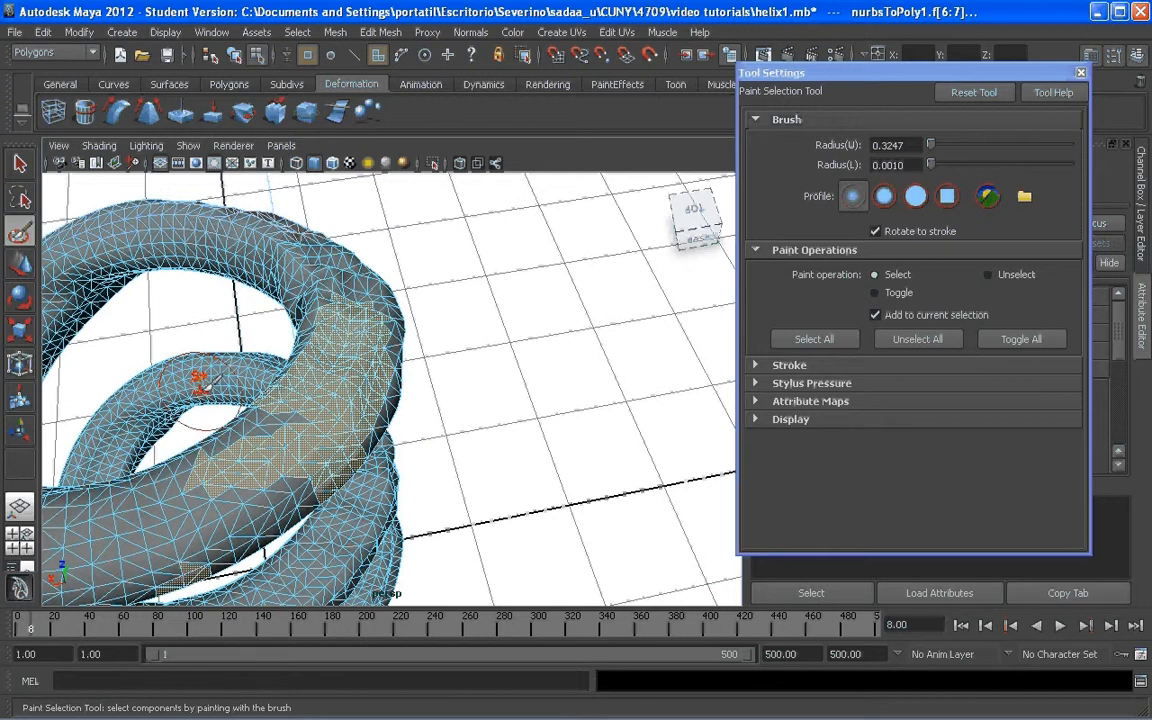
{"action": "middle_click_drag", "start_coordinate": [206, 388], "coordinate": [306, 314], "text": "alt"}
{"action": "mouse_move", "coordinate": [276, 452]}
{"action": "left_mouse_down"}
{"action": "mouse_move", "coordinate": [218, 449]}
{"action": "mouse_move", "coordinate": [154, 404]}
{"action": "left_mouse_up"}
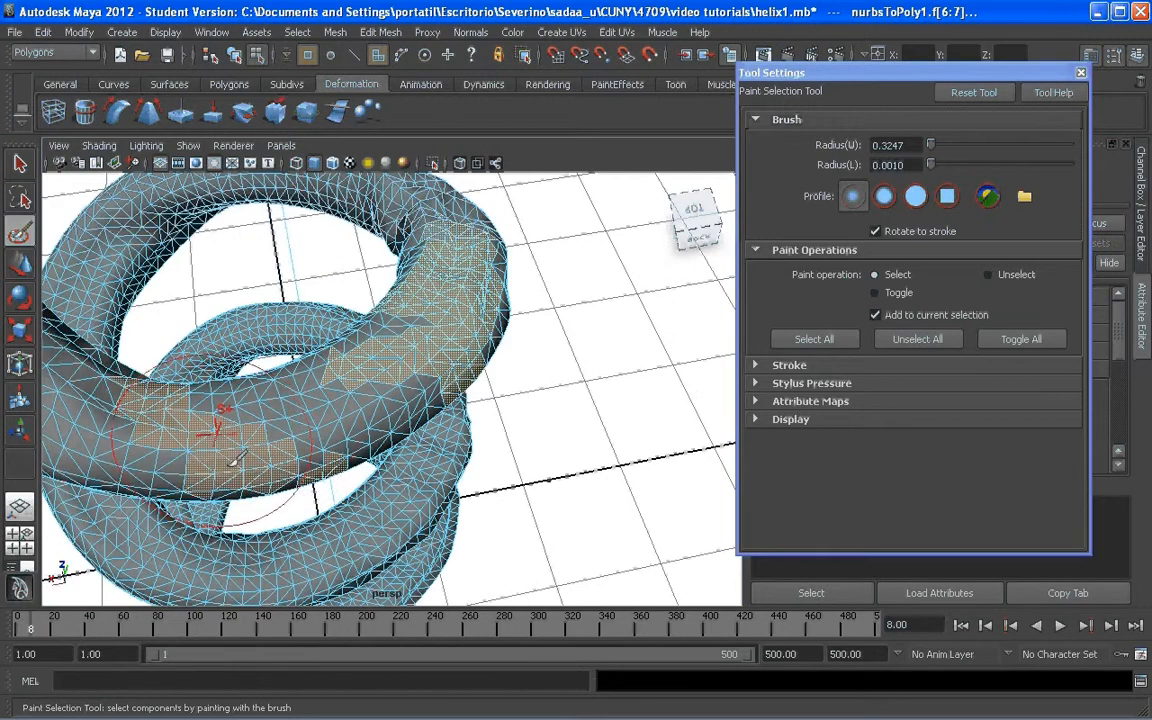
{"action": "mouse_move", "coordinate": [218, 428]}
{"action": "left_mouse_down", "text": "alt"}
{"action": "mouse_move", "coordinate": [249, 429]}
{"action": "mouse_move", "coordinate": [272, 372]}
{"action": "mouse_move", "coordinate": [206, 373]}
{"action": "mouse_move", "coordinate": [262, 352]}
{"action": "left_mouse_up", "text": "alt"}
{"action": "key", "text": "bracketleft"}
{"action": "key", "text": "bracketright"}
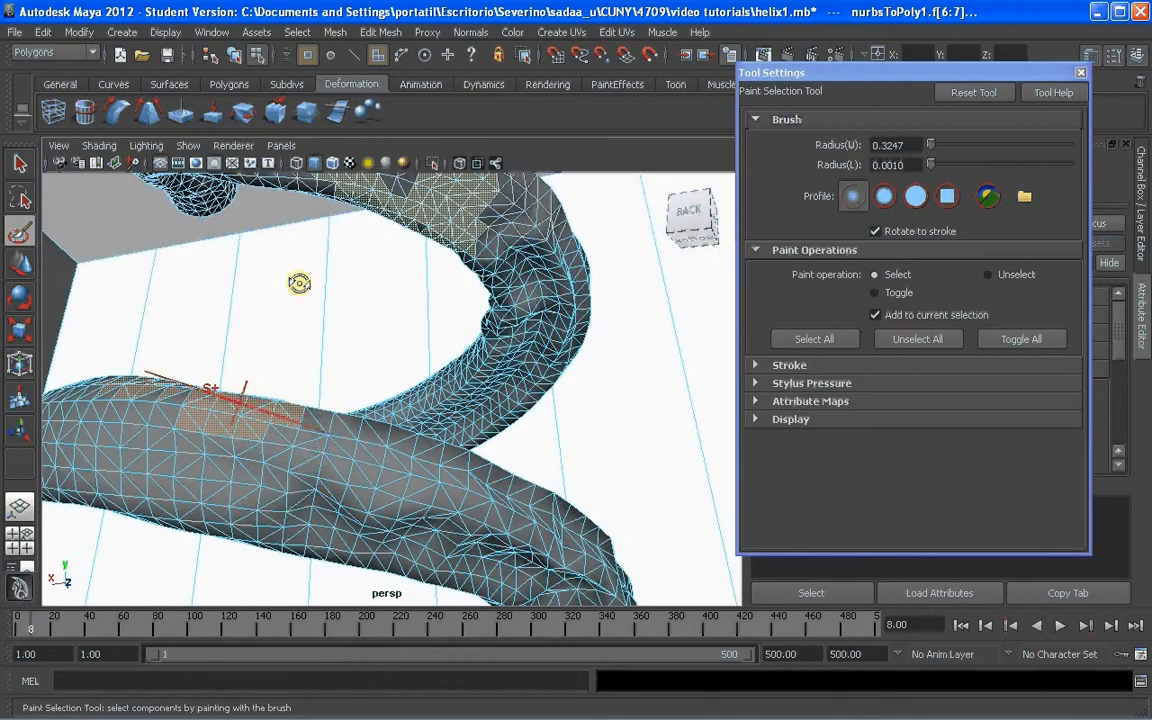
{"action": "mouse_move", "coordinate": [180, 355]}
{"action": "left_mouse_down"}
{"action": "mouse_move", "coordinate": [270, 440]}
{"action": "mouse_move", "coordinate": [420, 490]}
{"action": "left_mouse_up"}
{"action": "key", "text": "bracketleft"}
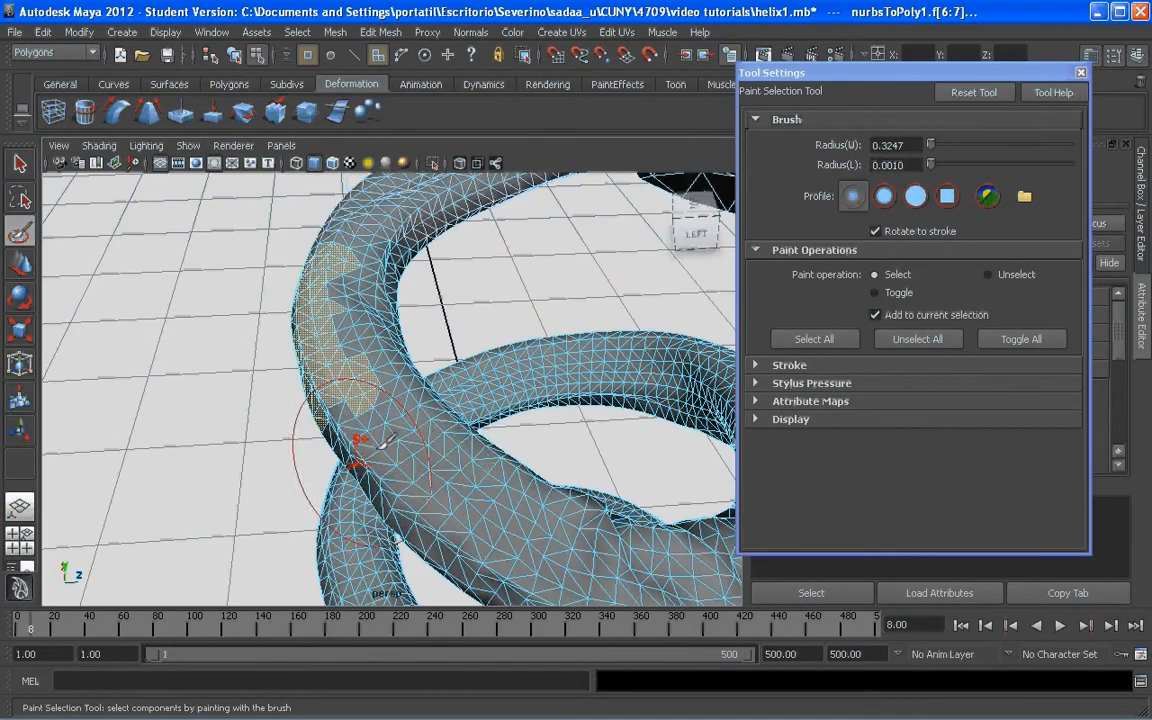
{"action": "mouse_move", "coordinate": [390, 418]}
{"action": "left_mouse_down"}
{"action": "mouse_move", "coordinate": [490, 450]}
{"action": "mouse_move", "coordinate": [445, 429]}
{"action": "mouse_move", "coordinate": [440, 450]}
{"action": "left_mouse_up"}
{"action": "scroll", "coordinate": [505, 437], "scroll_direction": "down", "scroll_amount": 5}
{"action": "middle_click_drag", "start_coordinate": [440, 450], "coordinate": [429, 410], "text": "alt"}
{"action": "mouse_move", "coordinate": [428, 410]}
{"action": "left_mouse_down", "text": "alt"}
{"action": "mouse_move", "coordinate": [411, 380]}
{"action": "mouse_move", "coordinate": [368, 375]}
{"action": "left_mouse_up", "text": "alt"}
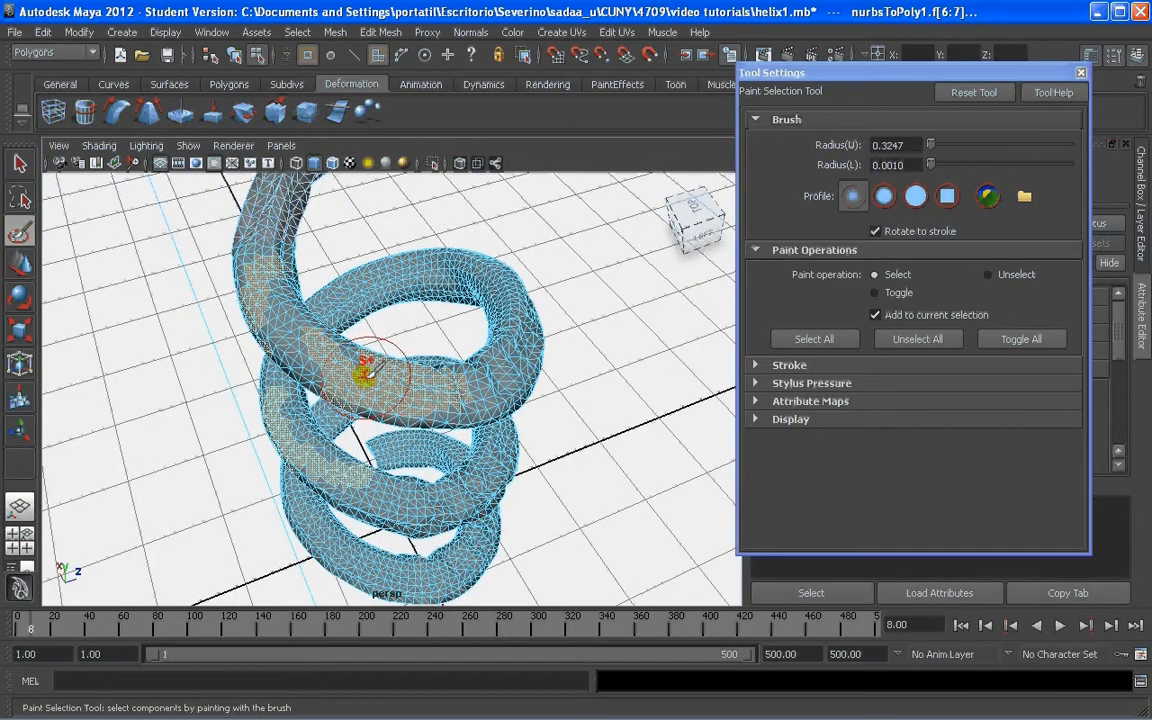
{"action": "key", "text": "q"}
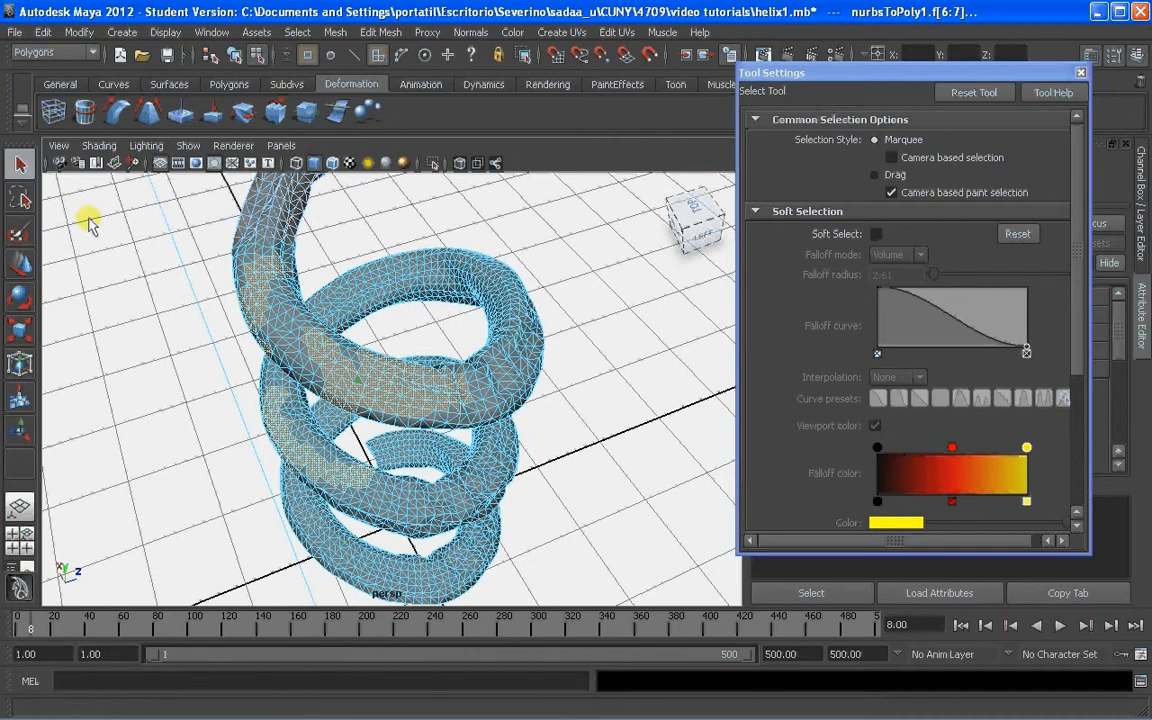
{"action": "left_click", "coordinate": [1080, 72]}
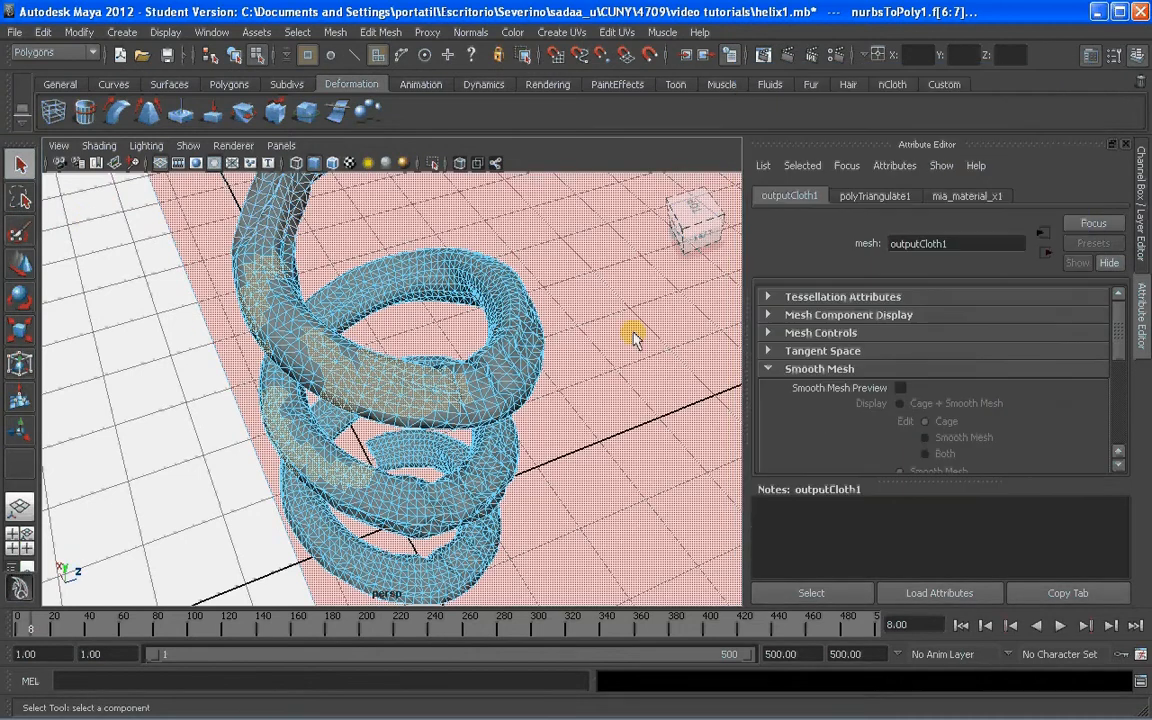
Check the Keep Faces Together setting that governs how the selected faces are extruded.
{"action": "right_click", "coordinate": [389, 378], "text": "shift"}
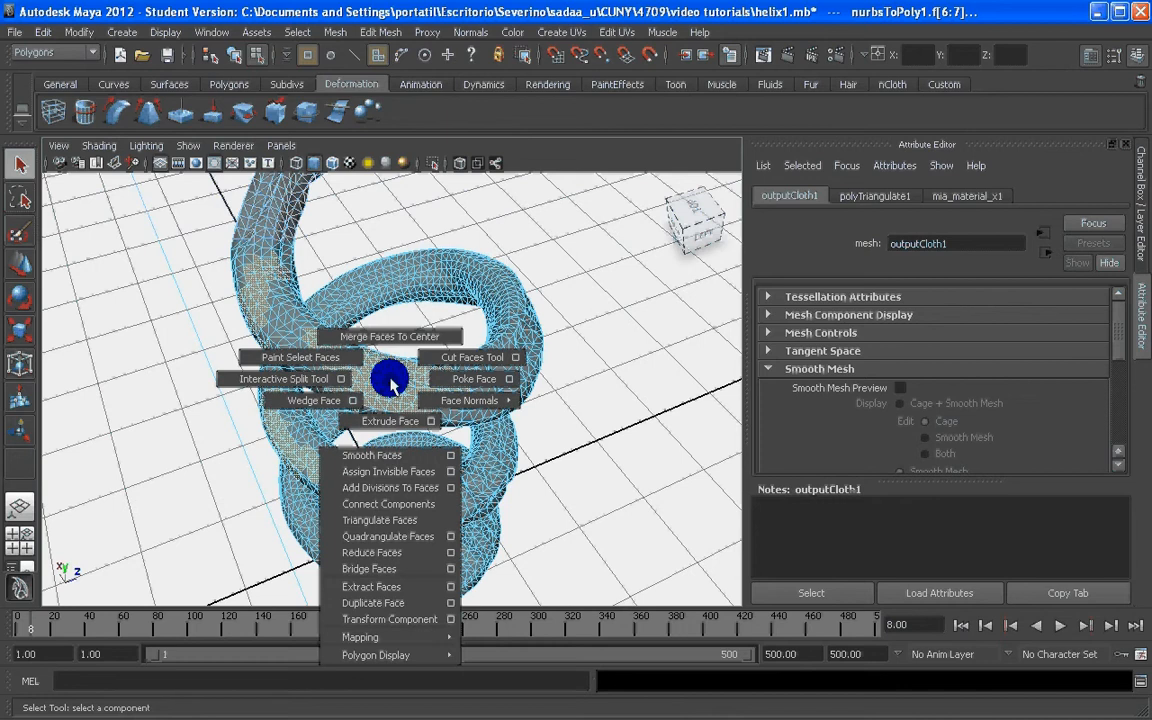
{"action": "left_click", "coordinate": [390, 383]}
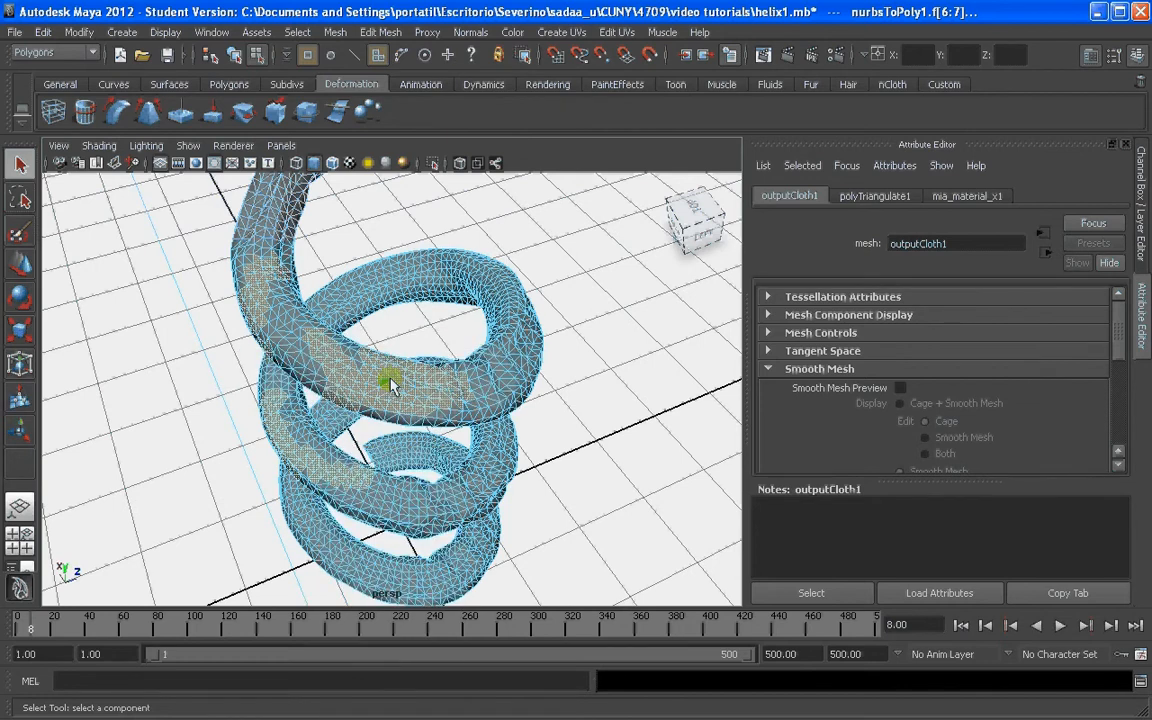
{"action": "left_click", "coordinate": [380, 32]}
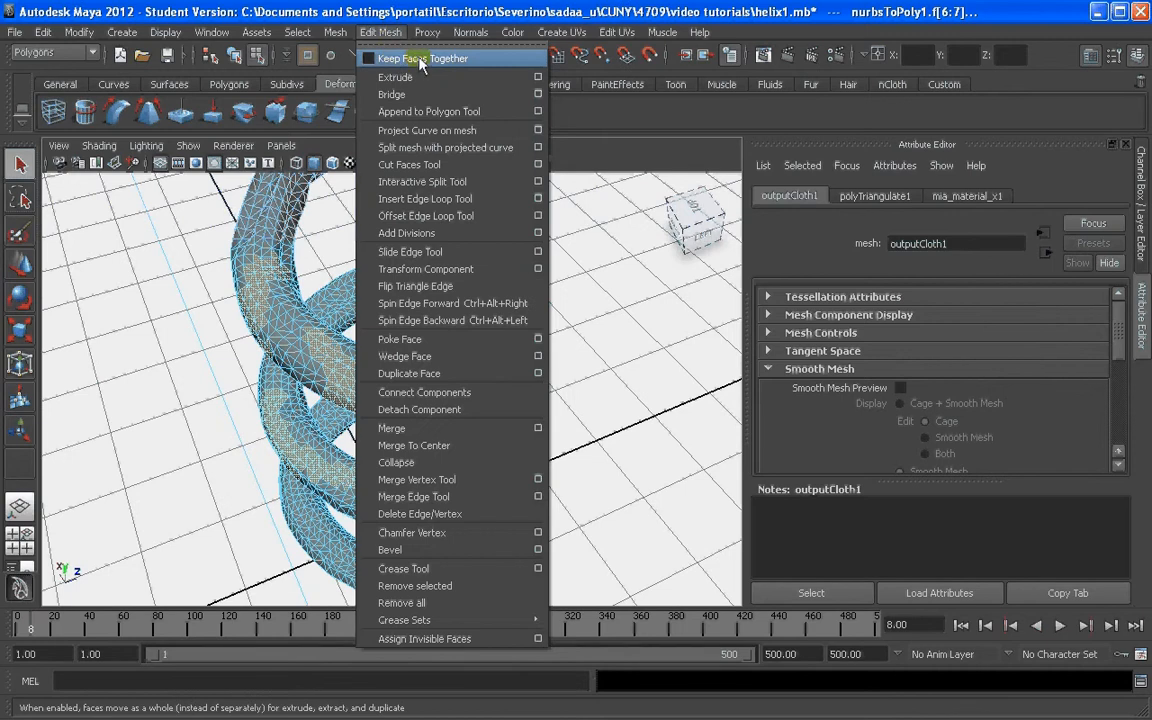
{"action": "left_click", "coordinate": [272, 316]}
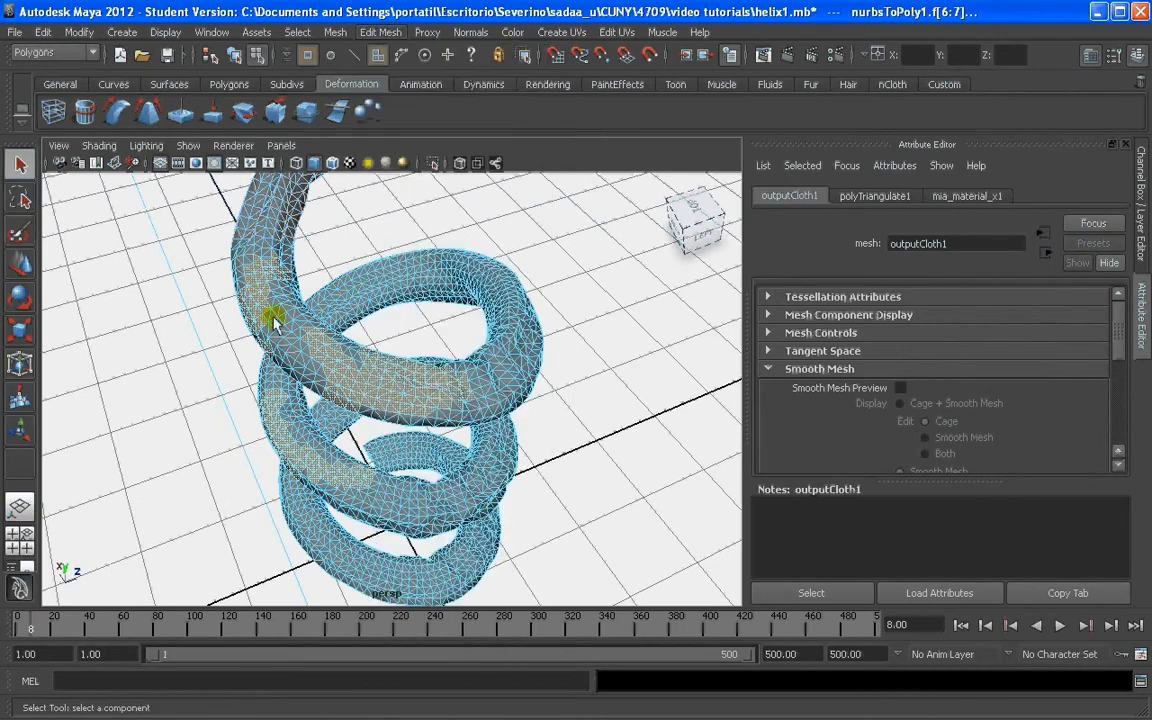
Extrude the painted helix faces individually and scale them inward locally to about 0.84 in X and Y.
{"action": "left_click_drag", "start_coordinate": [357, 401], "coordinate": [365, 386], "text": "alt"}
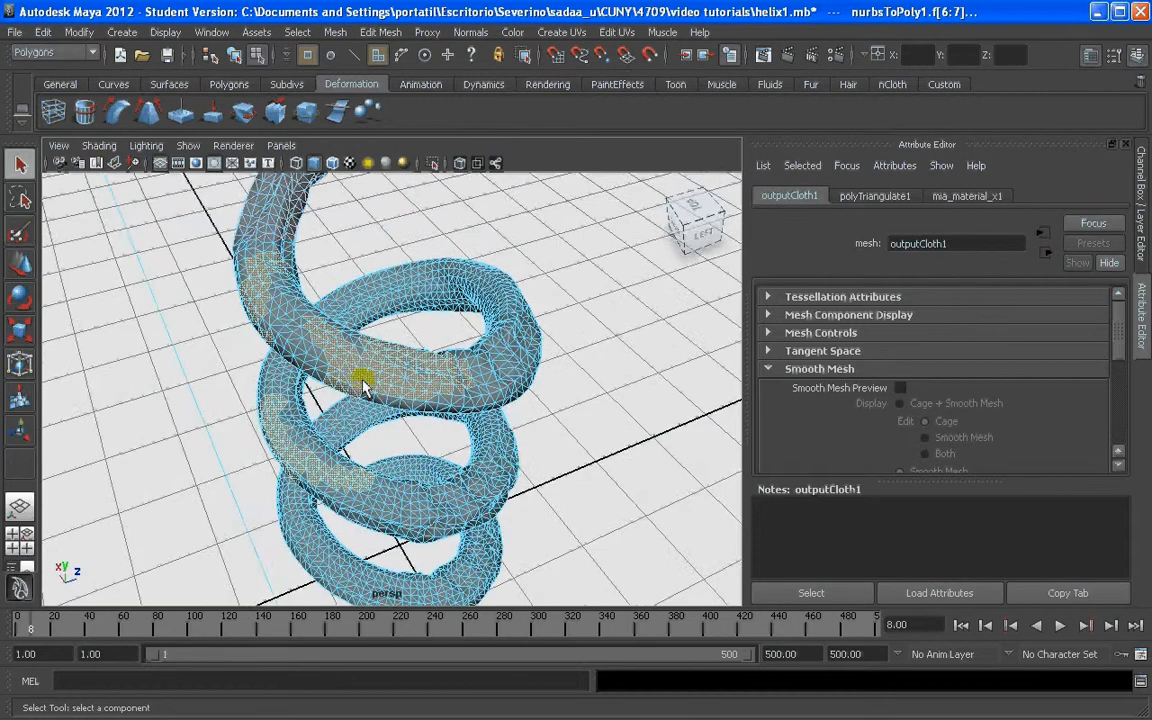
{"action": "scroll", "coordinate": [377, 376], "scroll_direction": "up", "scroll_amount": 3}
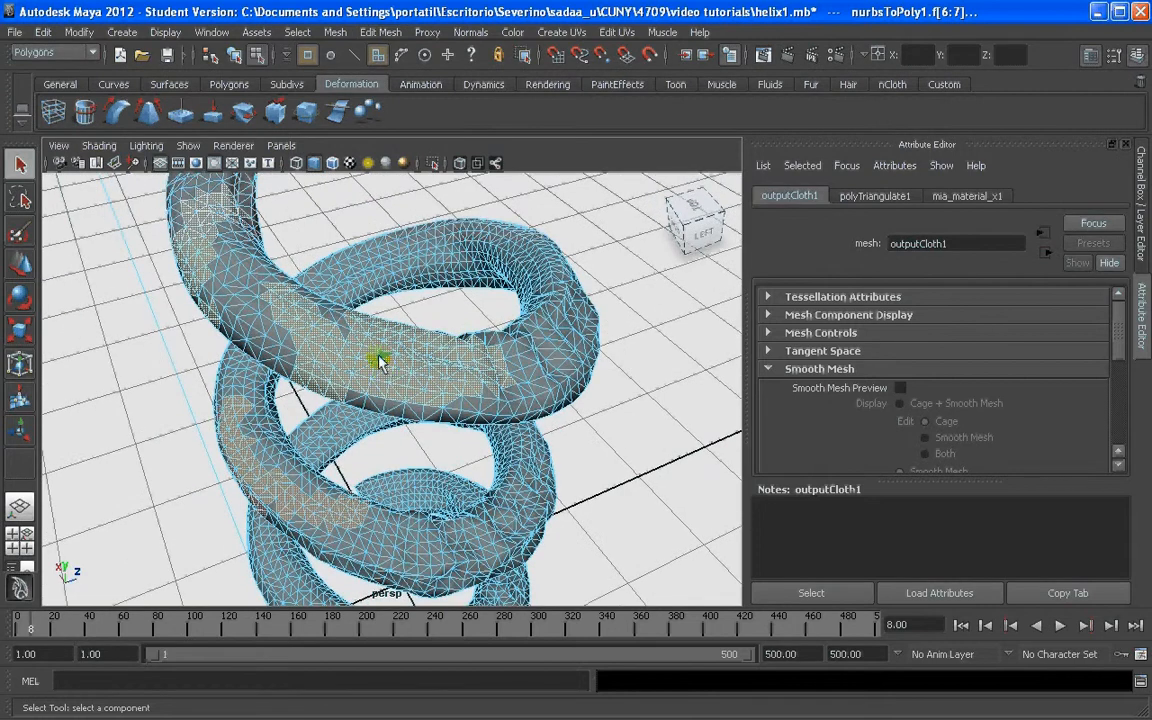
{"action": "right_click_drag", "start_coordinate": [379, 366], "coordinate": [372, 395], "text": "shift"}
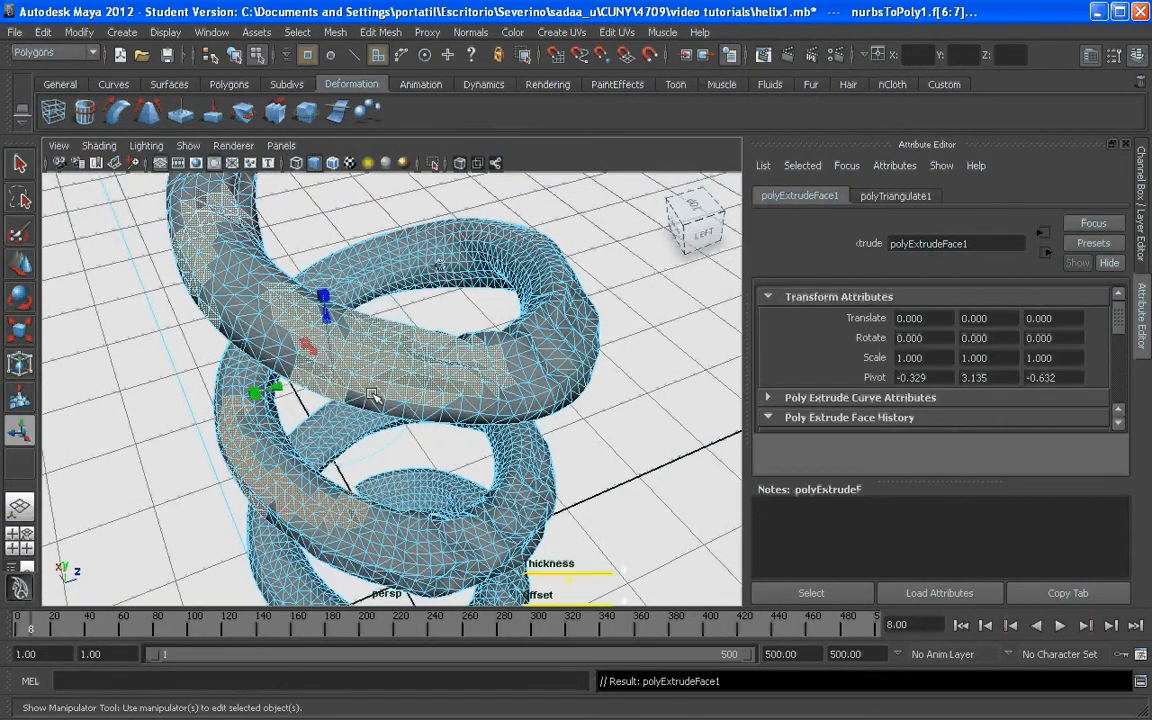
{"action": "left_click_drag", "start_coordinate": [372, 395], "coordinate": [314, 375], "text": "alt"}
{"action": "scroll", "coordinate": [314, 375], "scroll_direction": "up", "scroll_amount": 5}
{"action": "scroll", "coordinate": [261, 401], "scroll_direction": "down", "scroll_amount": 2}
{"action": "scroll", "coordinate": [329, 366], "scroll_direction": "up", "scroll_amount": 5}
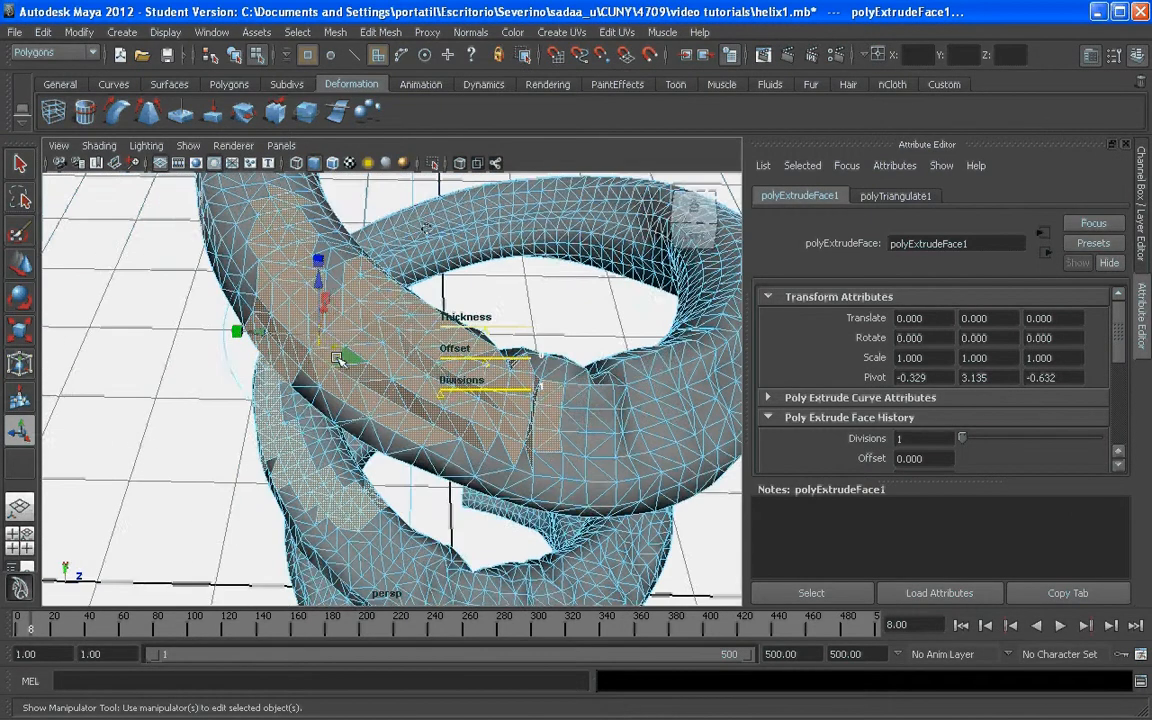
{"action": "scroll", "coordinate": [330, 340], "scroll_direction": "down", "scroll_amount": 5}
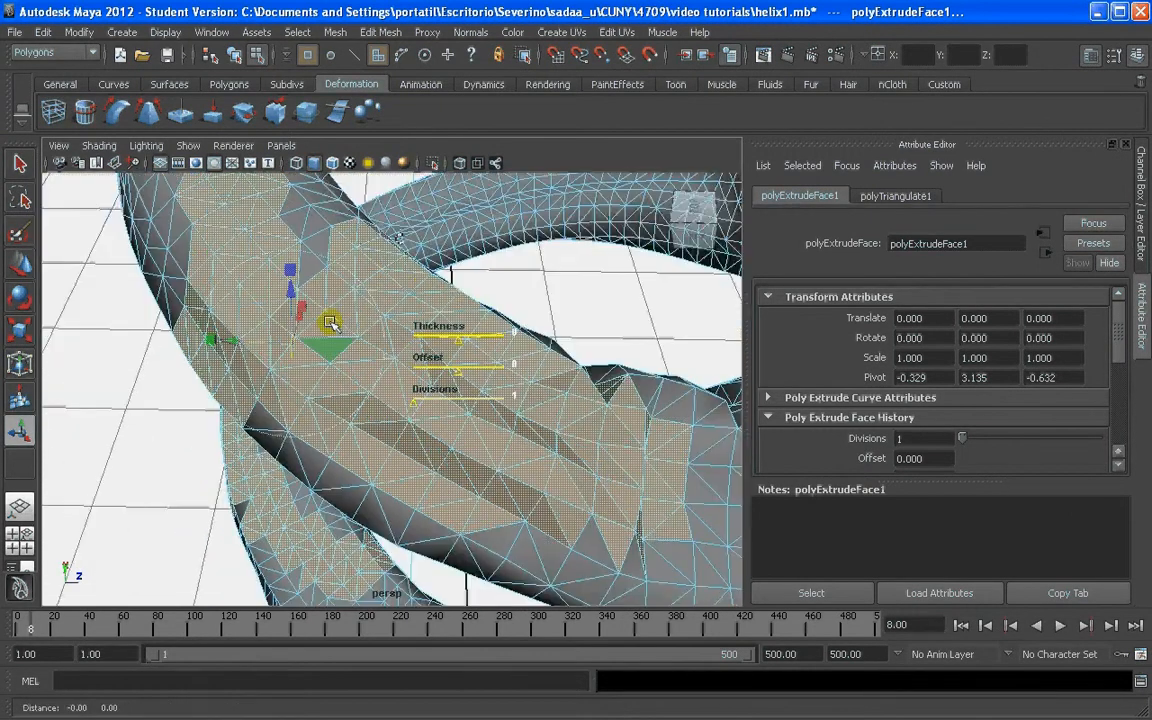
{"action": "left_click_drag", "start_coordinate": [330, 323], "coordinate": [468, 295], "text": "alt"}
{"action": "key", "text": "f"}
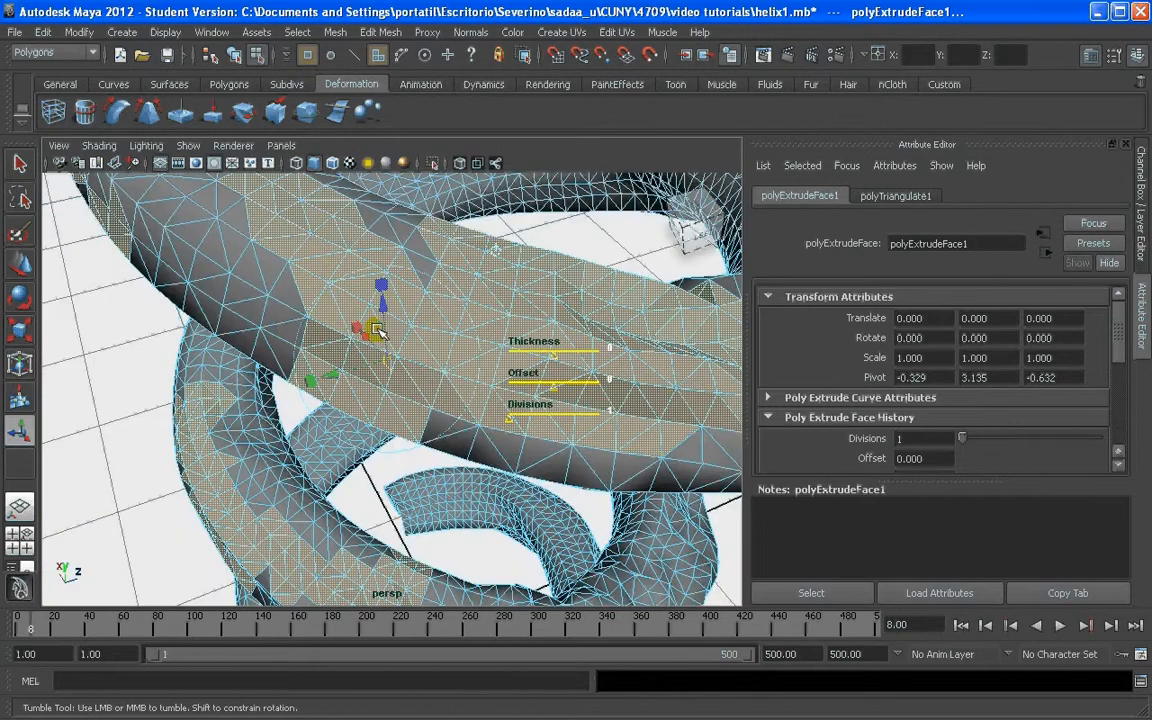
{"action": "mouse_move", "coordinate": [358, 302]}
{"action": "left_mouse_down"}
{"action": "mouse_move", "coordinate": [353, 272]}
{"action": "mouse_move", "coordinate": [351, 287]}
{"action": "left_mouse_up"}
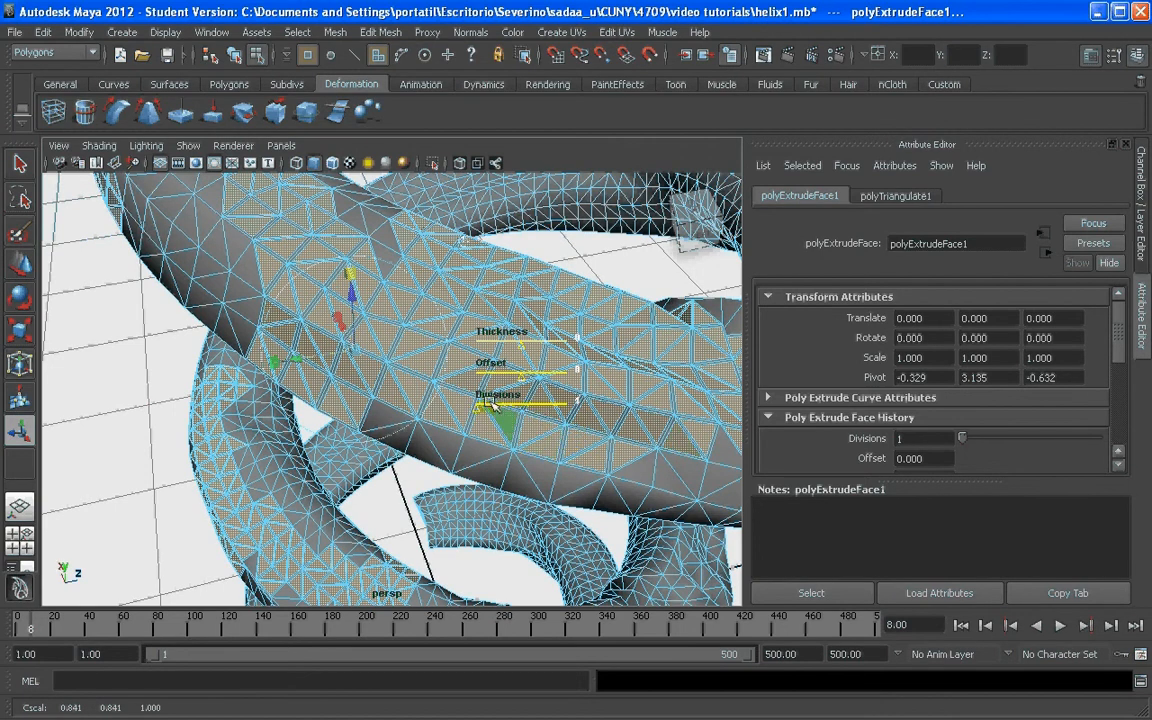
{"action": "left_click_drag", "start_coordinate": [490, 403], "coordinate": [428, 352], "text": "alt"}
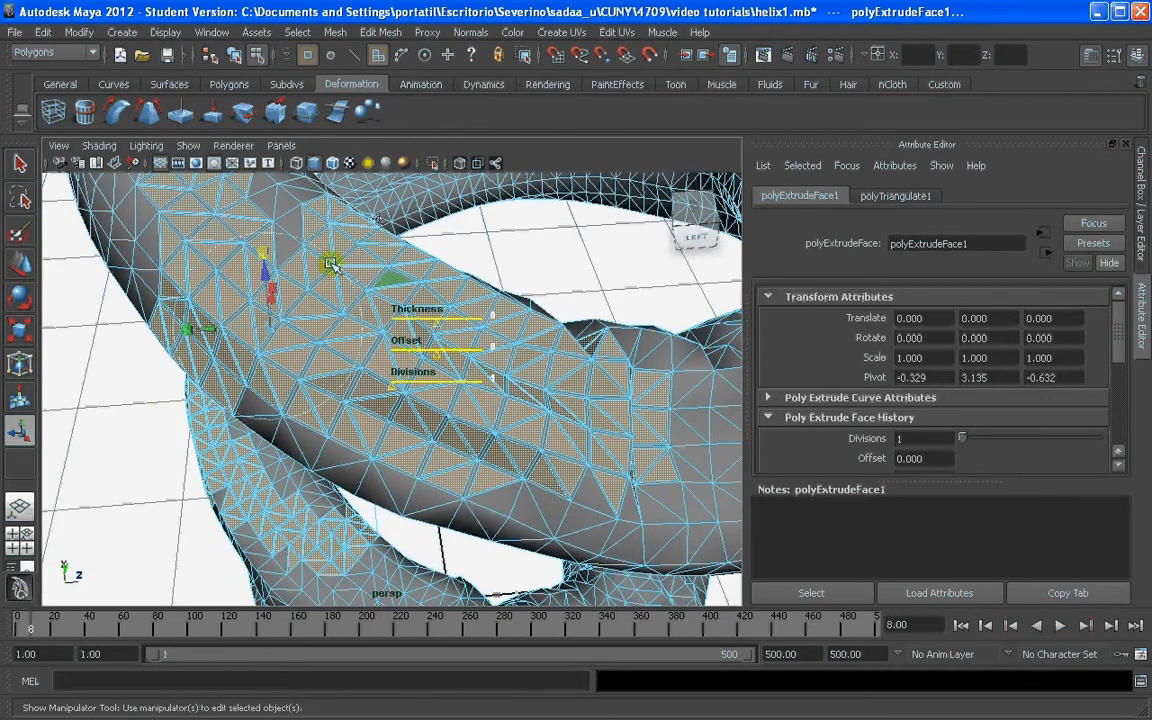
Extract the selected extruded faces from the helix mesh as separate pieces and return to object selection.
{"action": "left_click", "coordinate": [335, 32]}
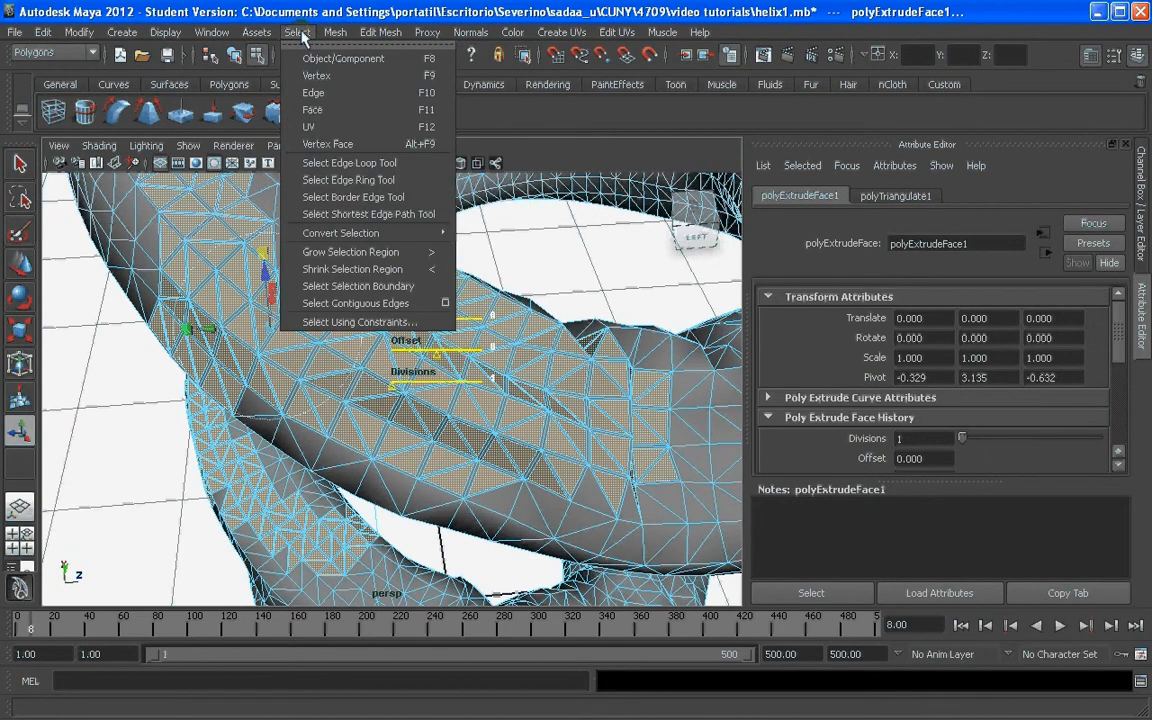
{"action": "mouse_move", "coordinate": [381, 33]}
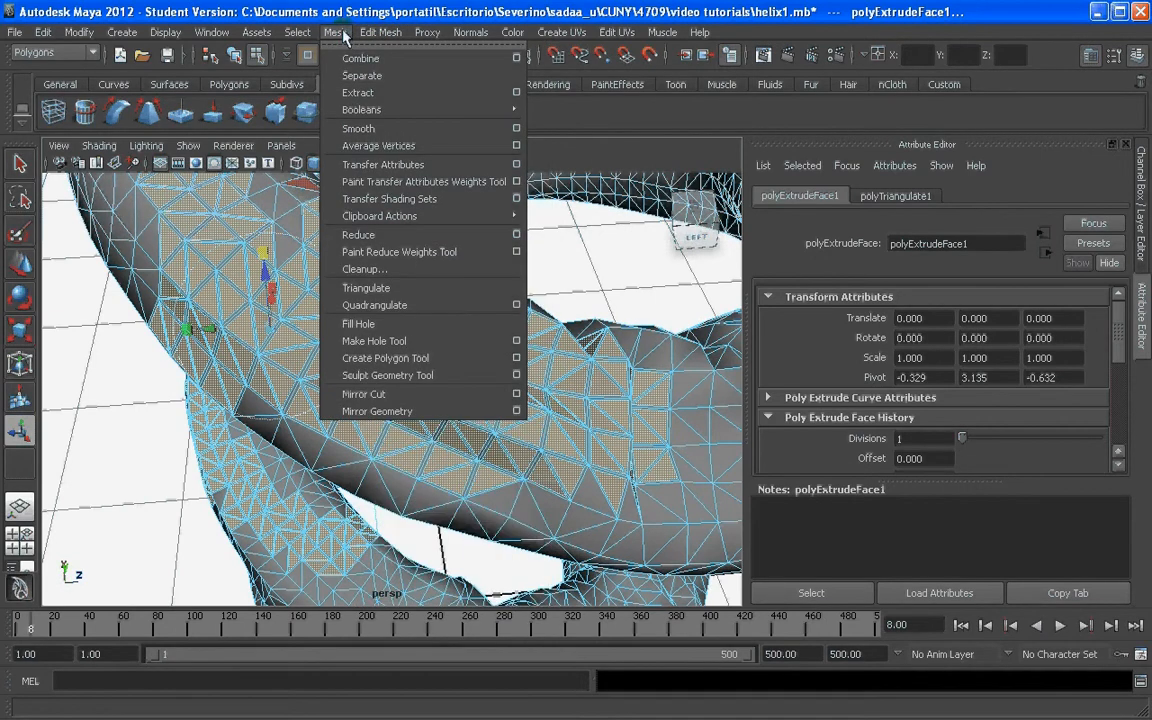
{"action": "left_click", "coordinate": [360, 93]}
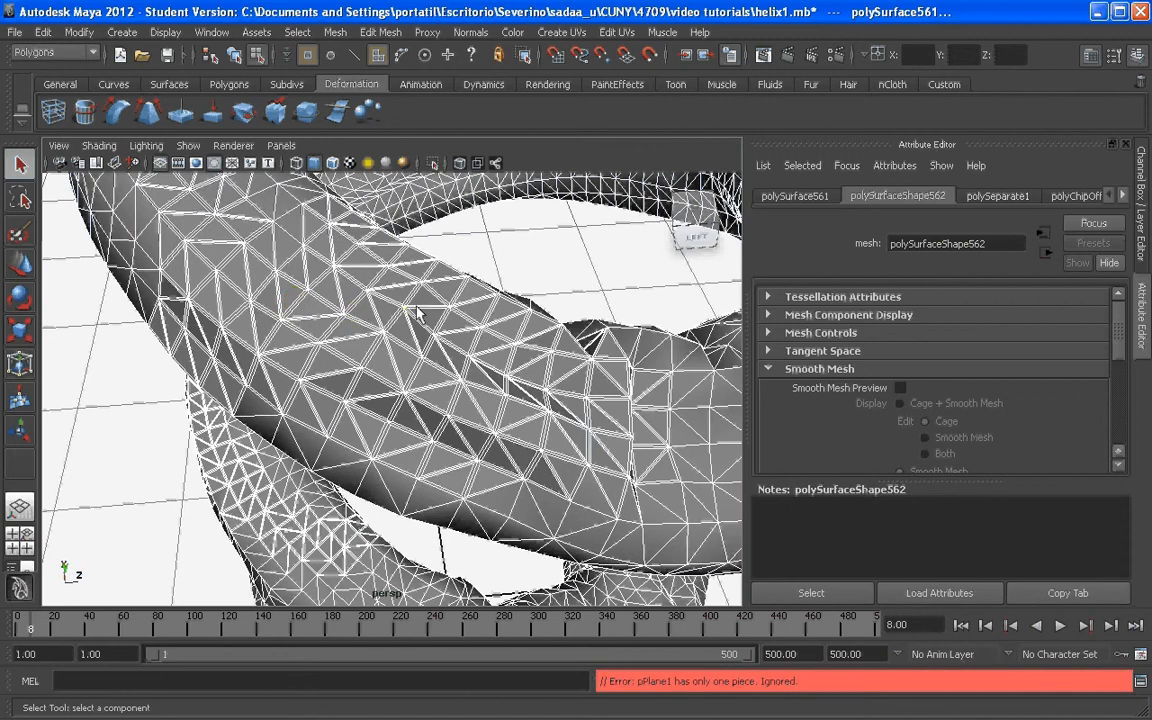
{"action": "right_click_drag", "start_coordinate": [411, 312], "coordinate": [424, 305]}
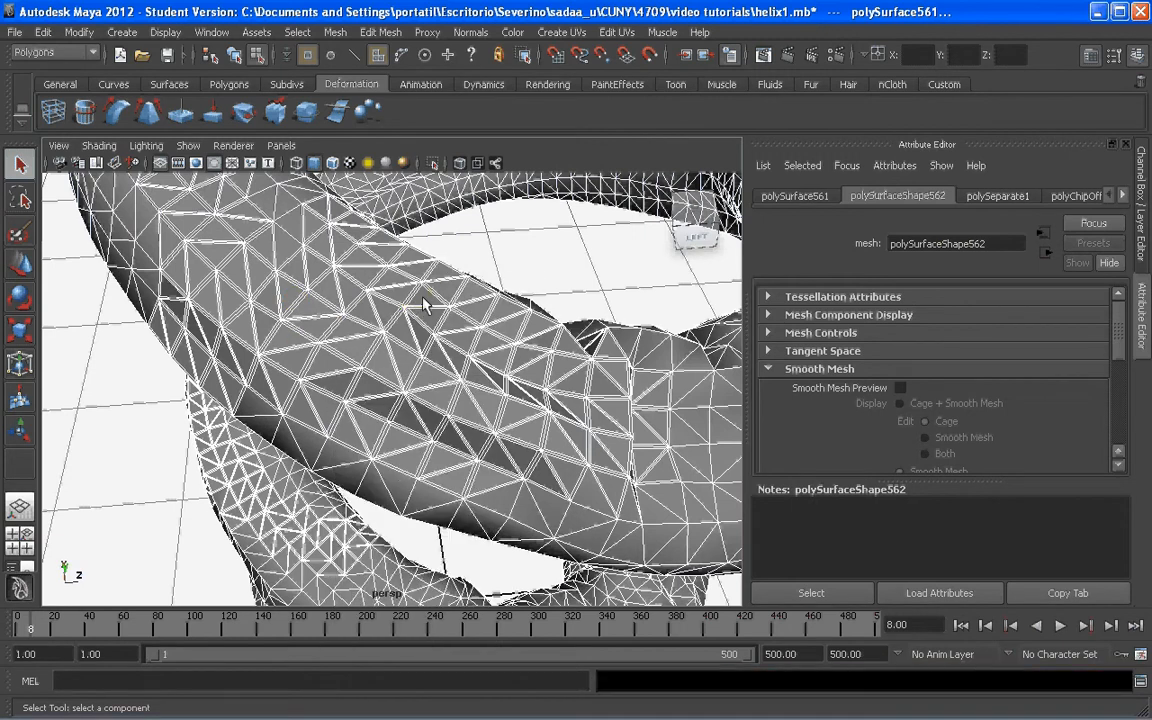
{"action": "scroll", "coordinate": [423, 306], "scroll_direction": "down", "scroll_amount": 4}
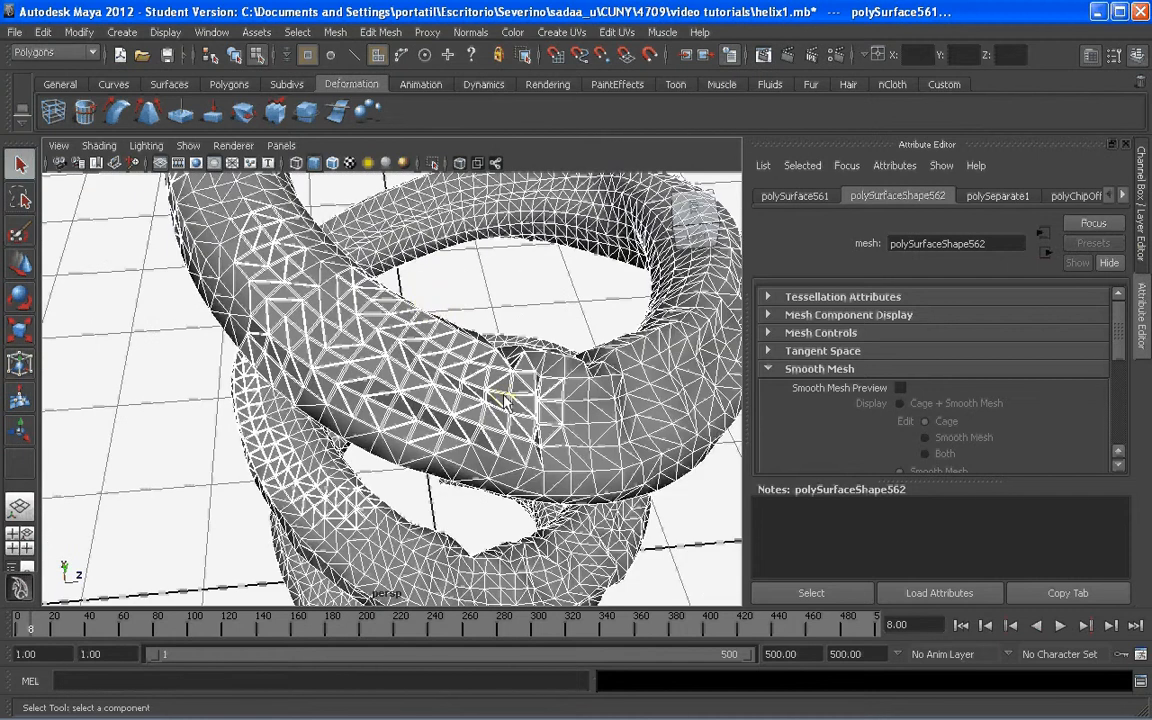
{"action": "right_click_drag", "start_coordinate": [572, 377], "coordinate": [484, 375]}
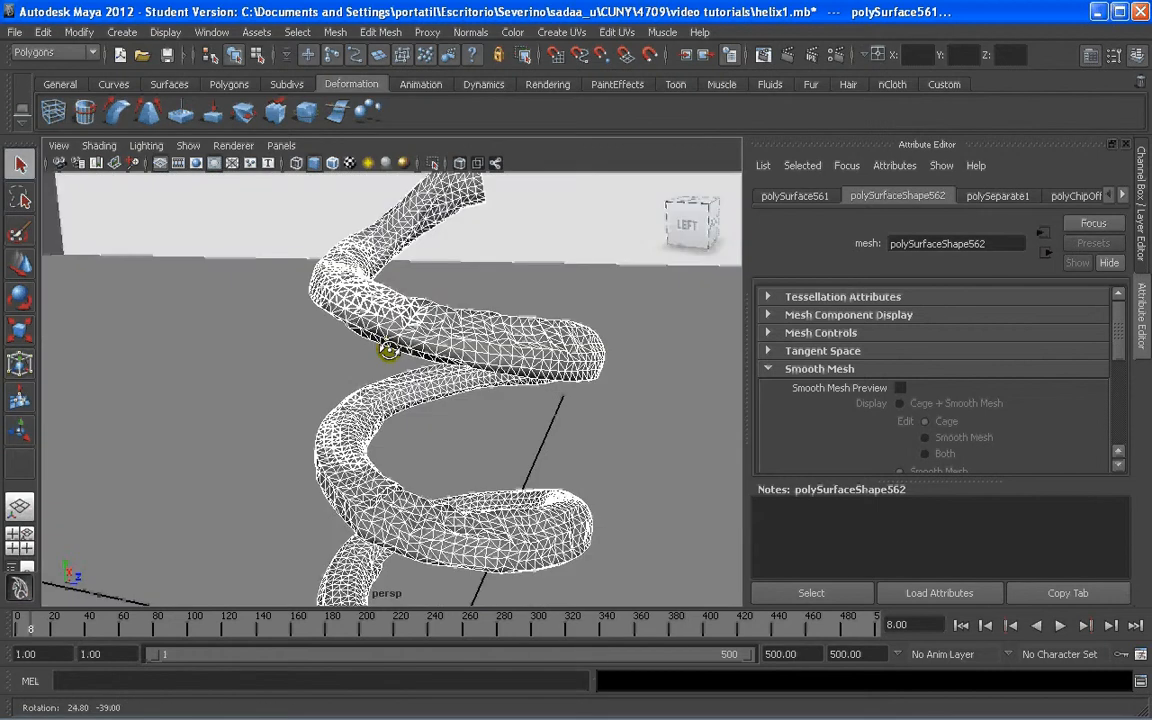
Select the large backdrop plane behind the helix and hide it.
{"action": "left_click", "coordinate": [250, 268]}
{"action": "left_click", "coordinate": [245, 270]}
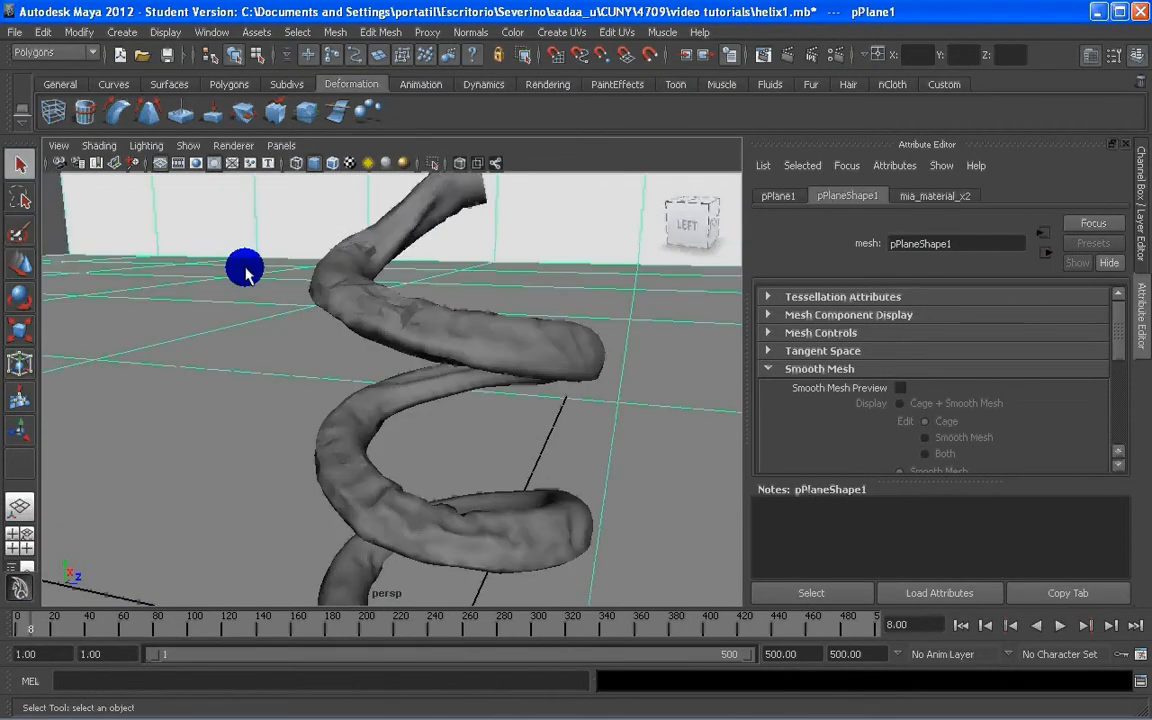
{"action": "right_click", "coordinate": [245, 270]}
{"action": "key", "text": "Delete"}
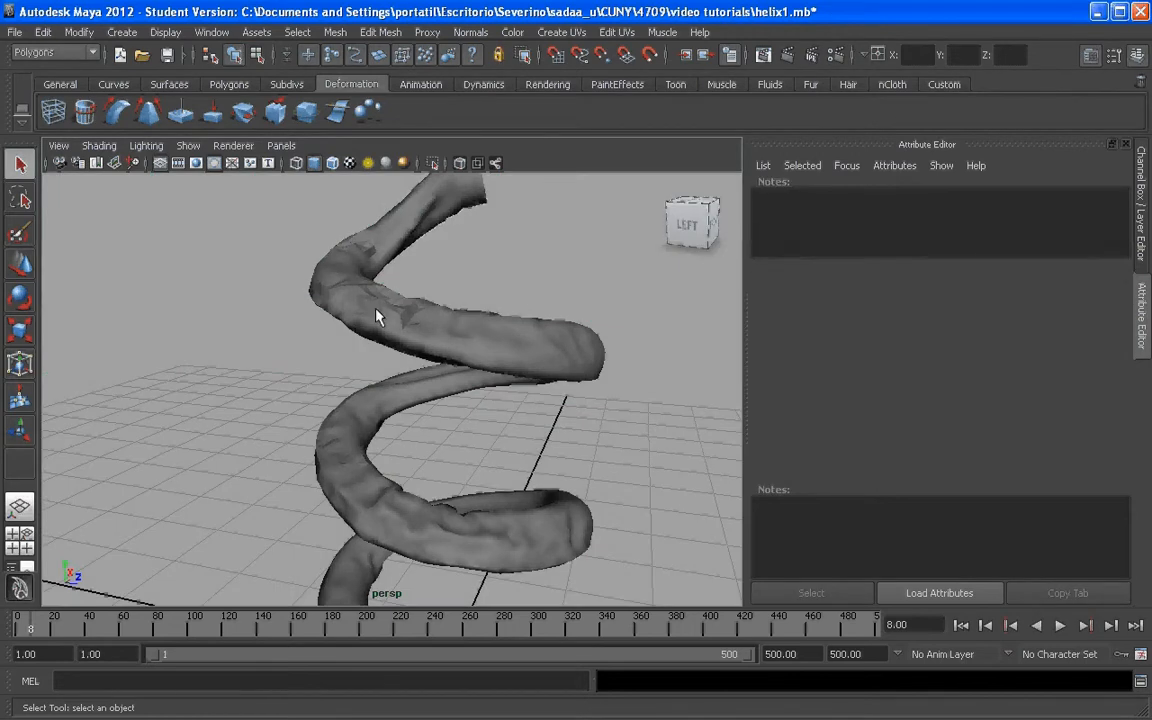
Hide the main helix surface to isolate the extracted faces, and undo the hiding.
{"action": "left_click", "coordinate": [376, 312]}
{"action": "scroll", "coordinate": [376, 312], "scroll_direction": "up", "scroll_amount": 5}
{"action": "left_click_drag", "start_coordinate": [368, 296], "coordinate": [434, 327], "text": "alt"}
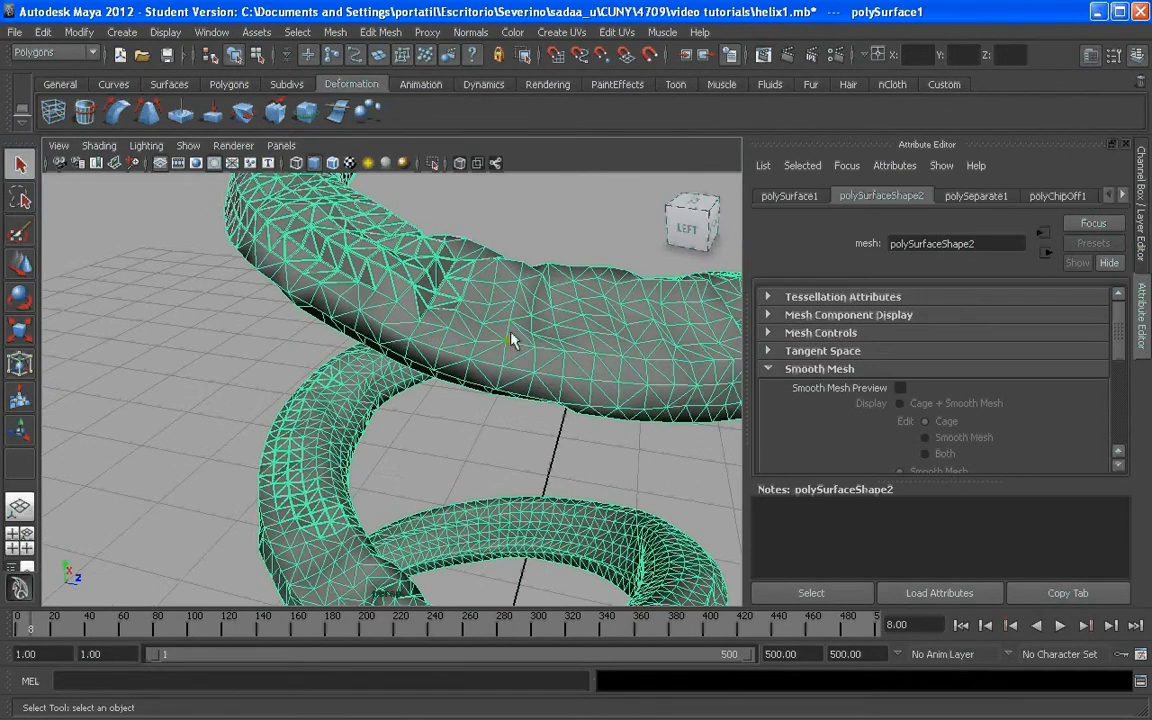
{"action": "key", "text": "Delete"}
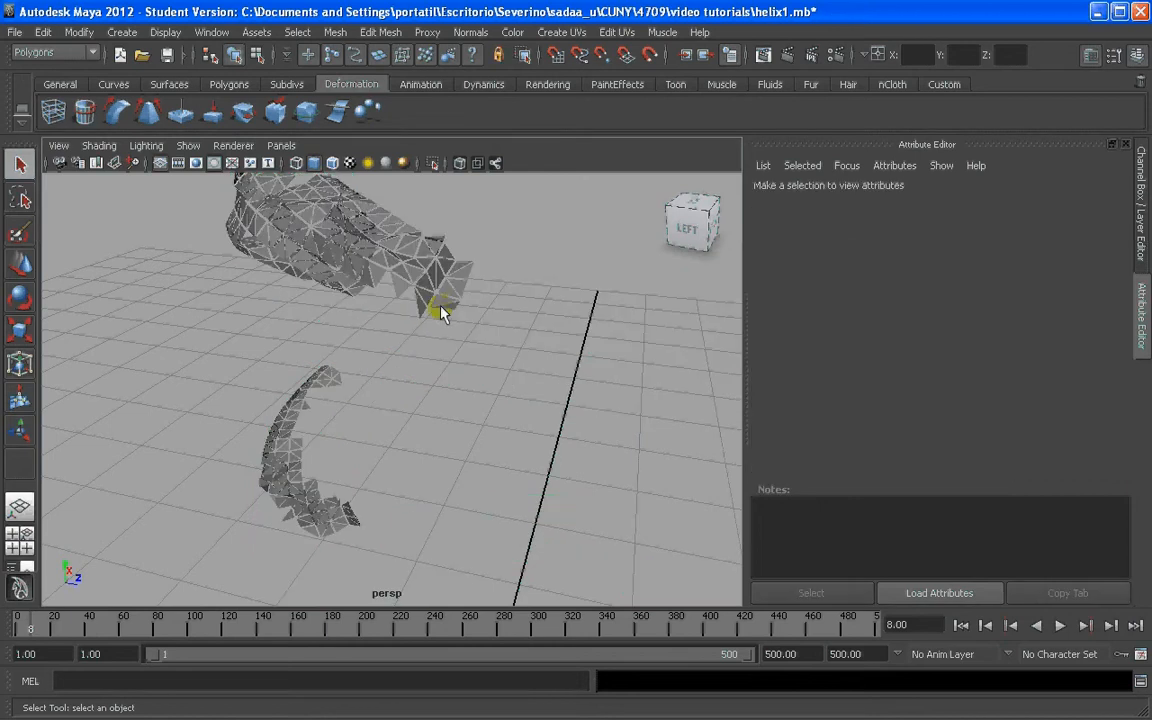
{"action": "key", "text": "ctrl+z"}
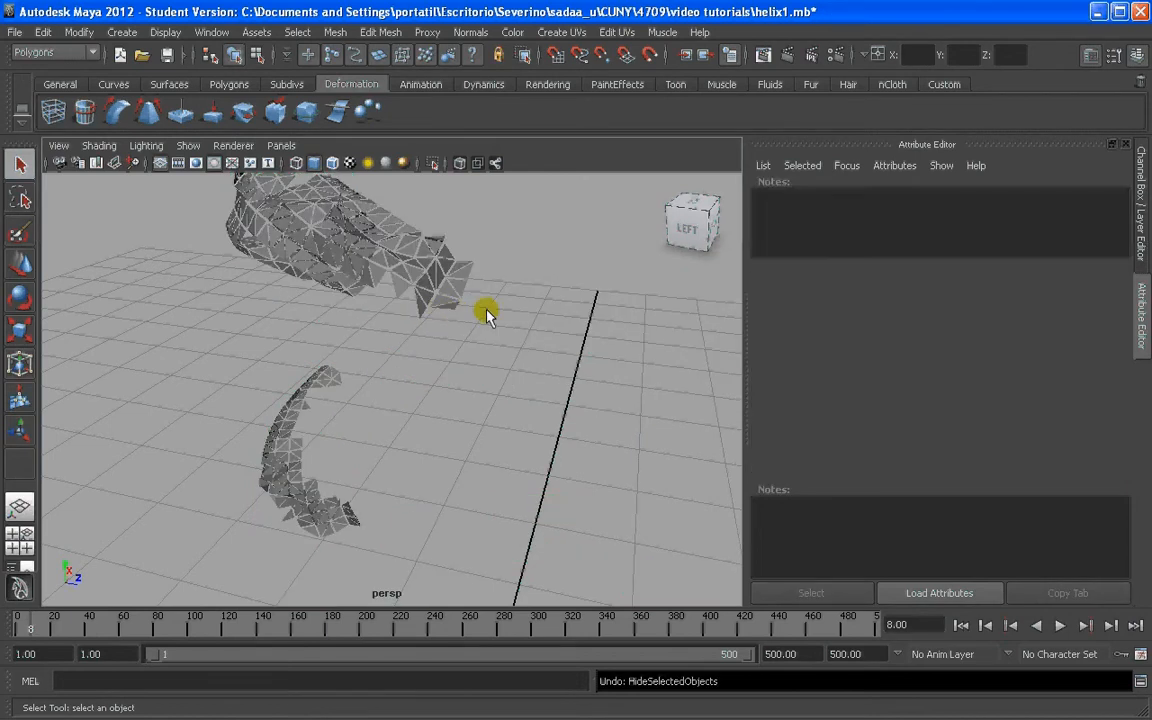
{"action": "left_click_drag", "start_coordinate": [488, 306], "coordinate": [487, 311], "text": "alt"}
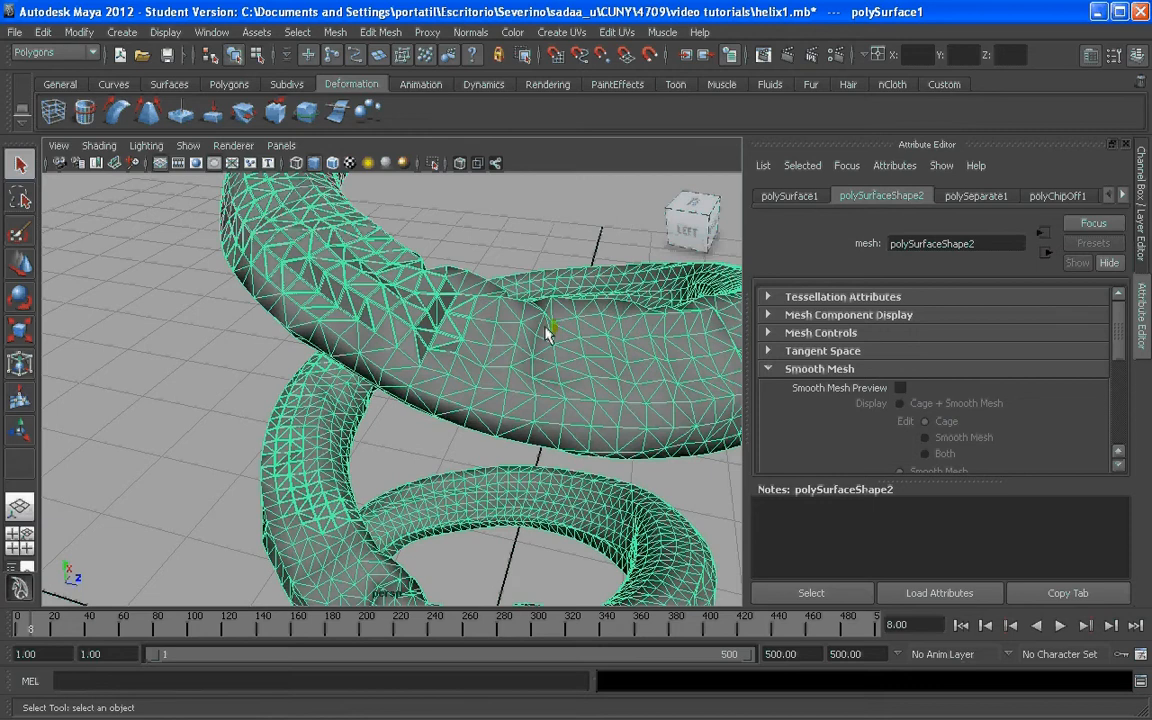
Select a single extracted triangle and the main helix surface in turn to compare the separated parts.
{"action": "left_click_drag", "start_coordinate": [377, 276], "coordinate": [392, 301], "text": "alt"}
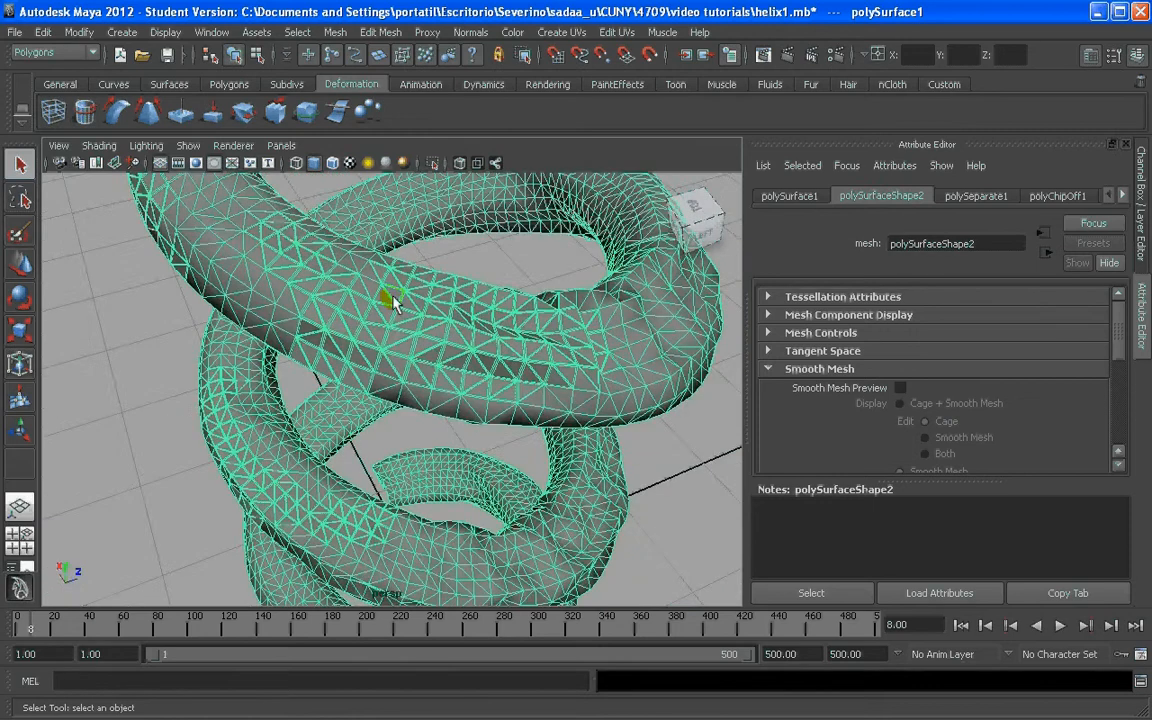
{"action": "scroll", "coordinate": [392, 301], "scroll_direction": "up", "scroll_amount": 5}
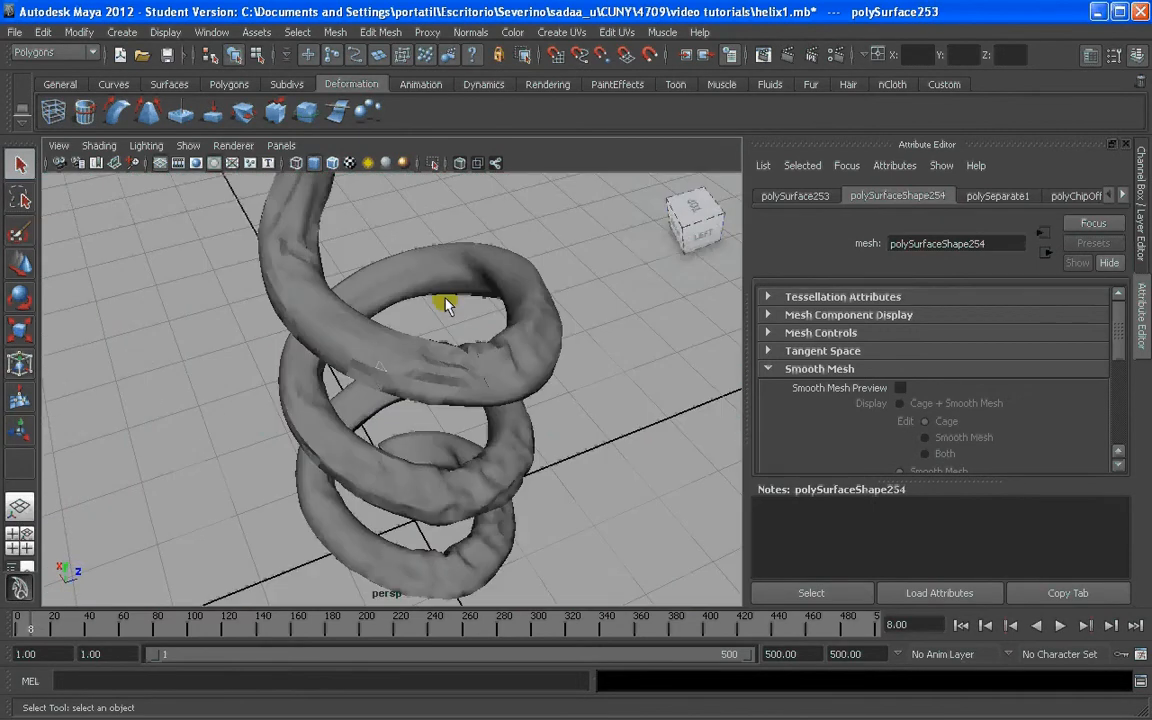
{"action": "scroll", "coordinate": [383, 353], "scroll_direction": "up", "scroll_amount": 6}
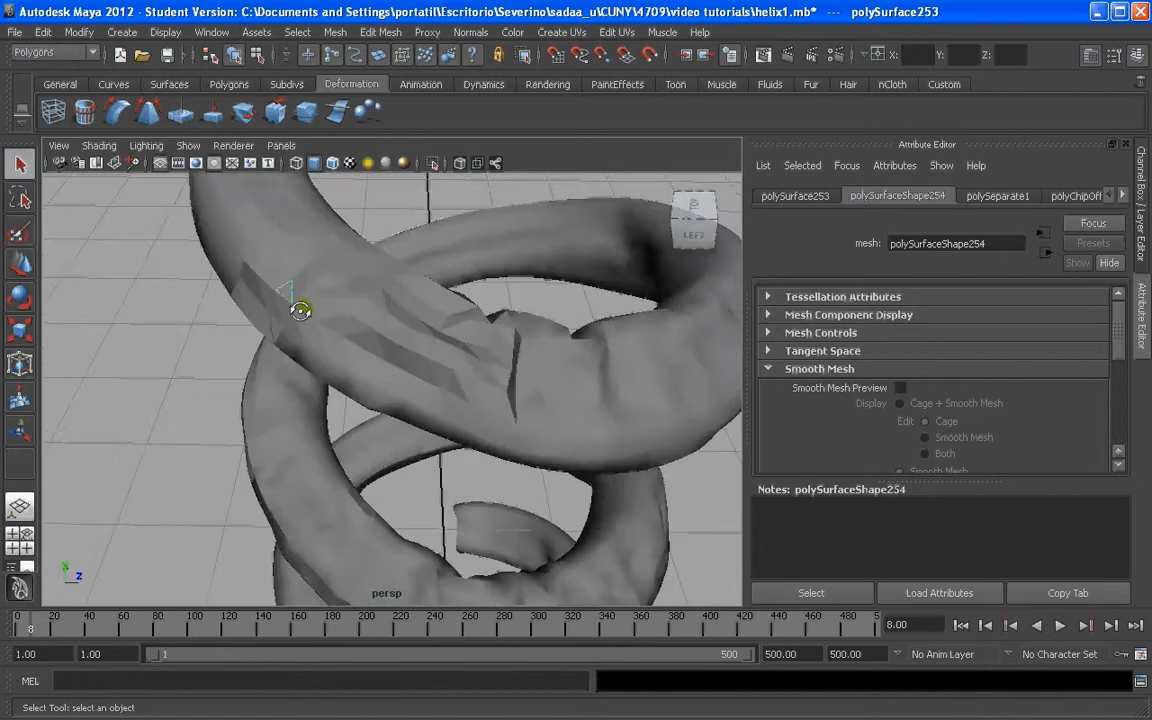
{"action": "scroll", "coordinate": [298, 278], "scroll_direction": "down", "scroll_amount": 5}
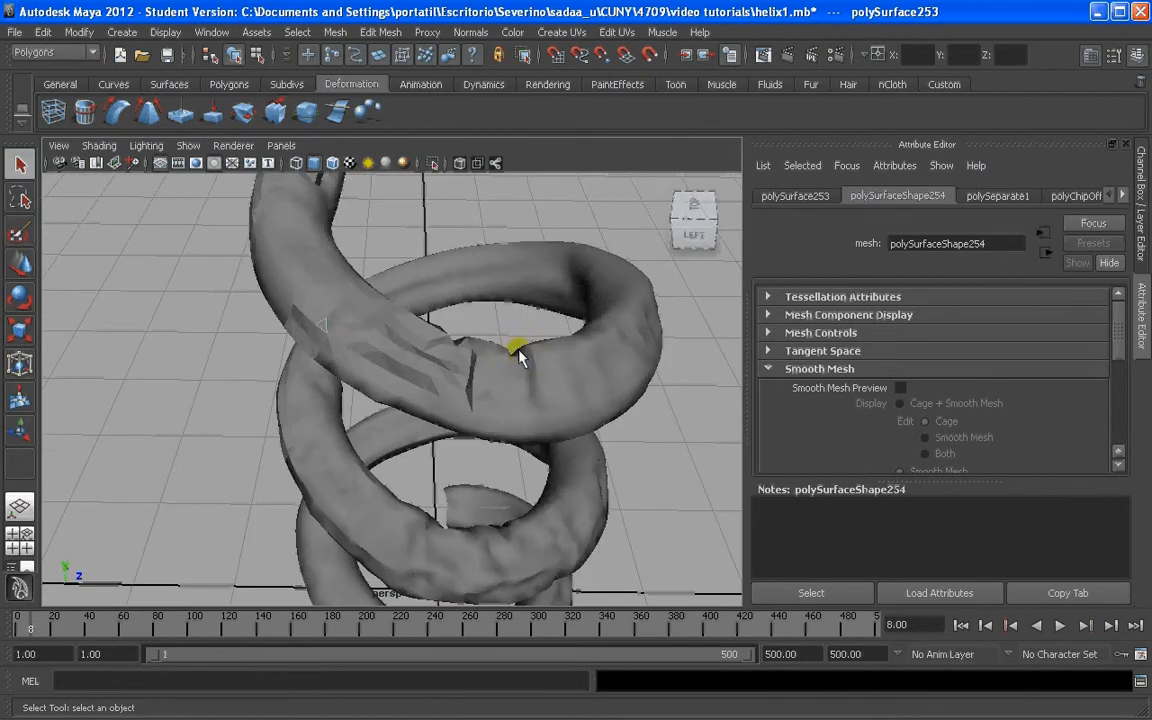
{"action": "left_click", "coordinate": [589, 364]}
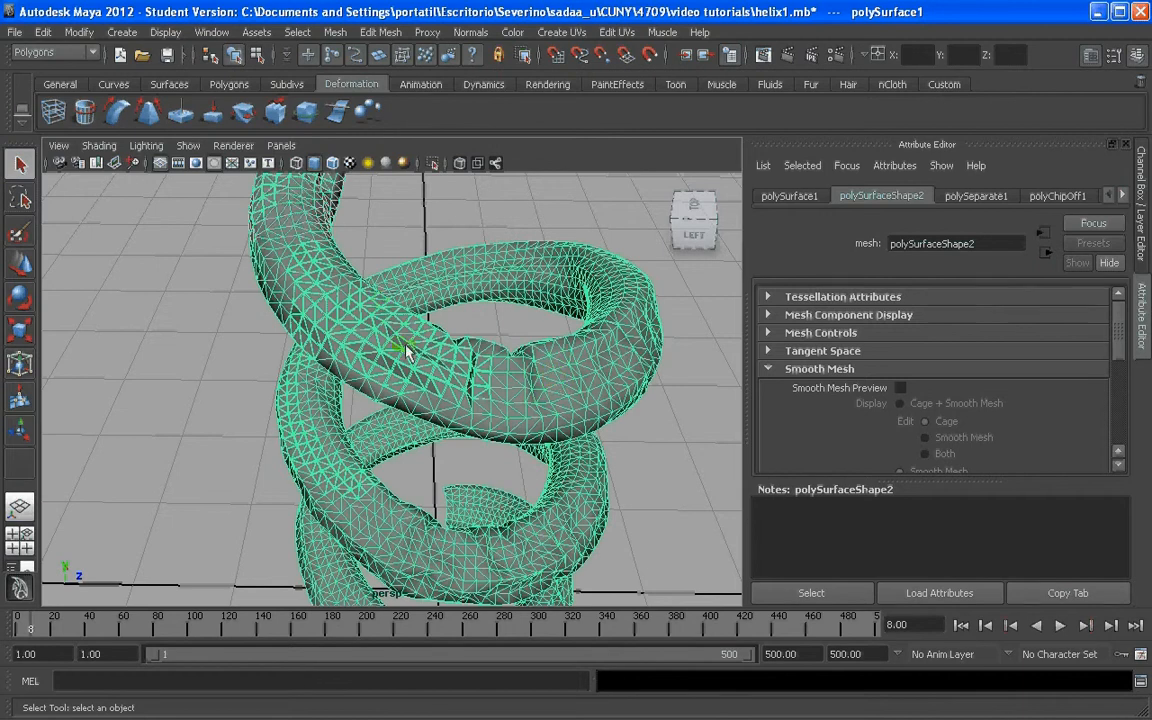
{"action": "scroll", "coordinate": [398, 343], "scroll_direction": "up", "scroll_amount": 3}
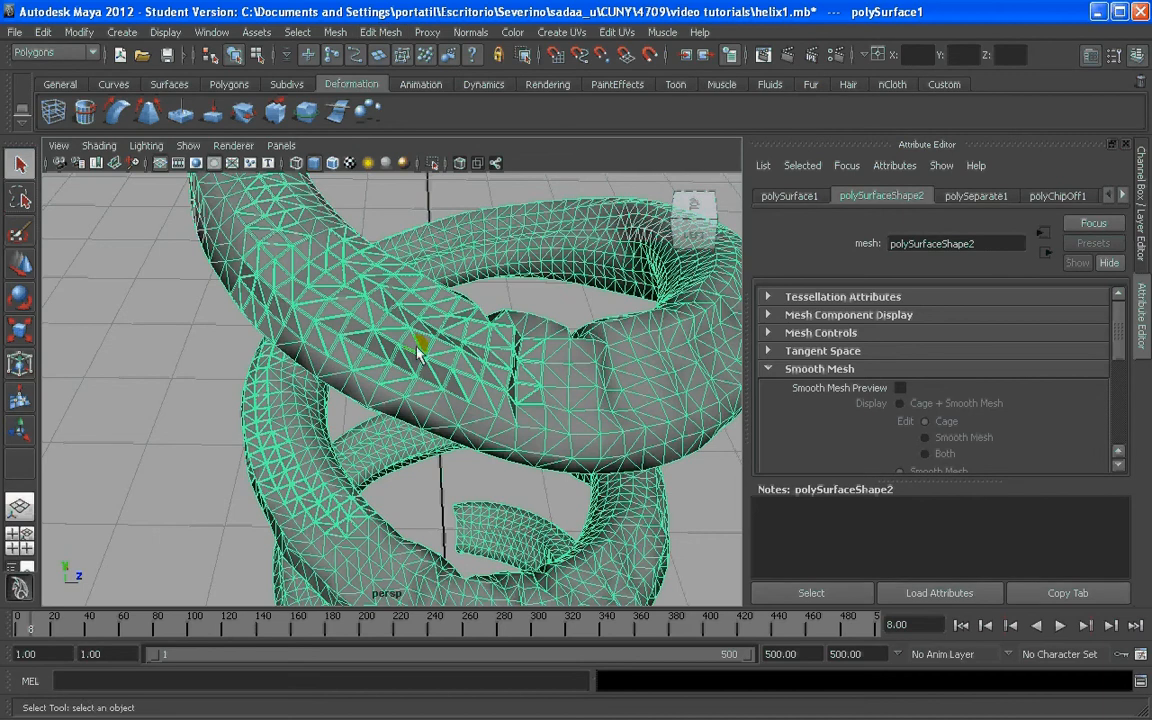
Display the Outliner beside the perspective view and expand the nurbsToPoly1 group.
{"action": "left_click", "coordinate": [28, 568]}
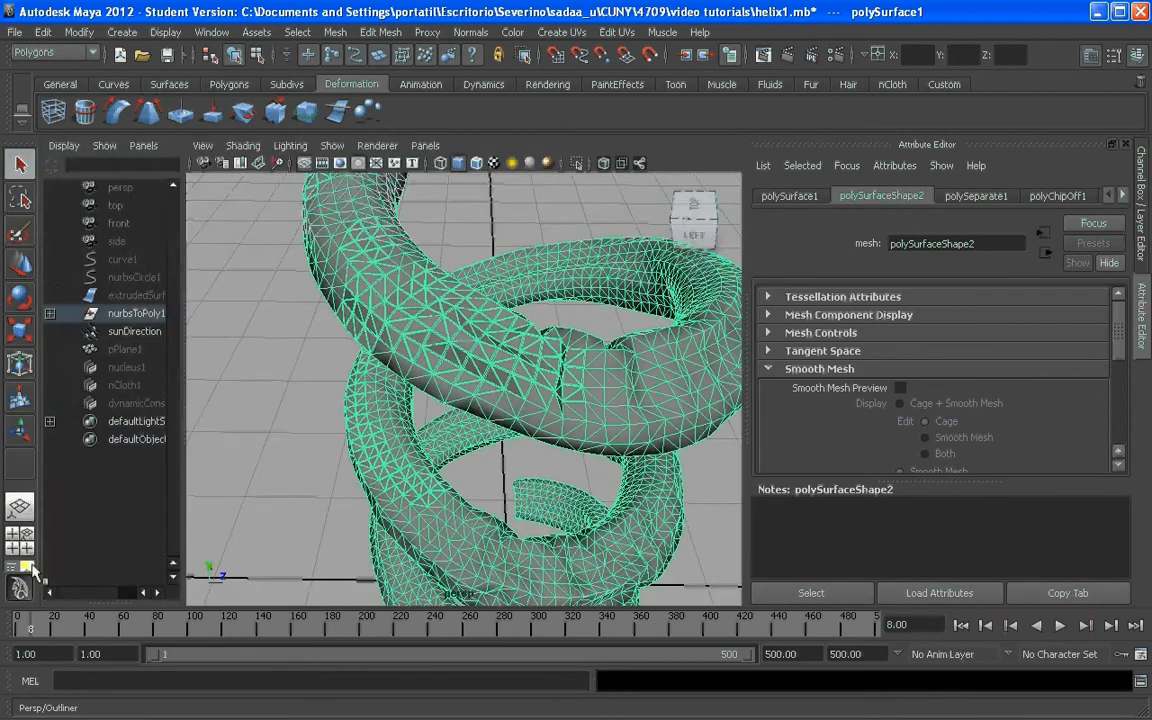
{"action": "left_click_drag", "start_coordinate": [519, 379], "coordinate": [474, 382], "text": "alt"}
{"action": "scroll", "coordinate": [470, 346], "scroll_direction": "up", "scroll_amount": 4}
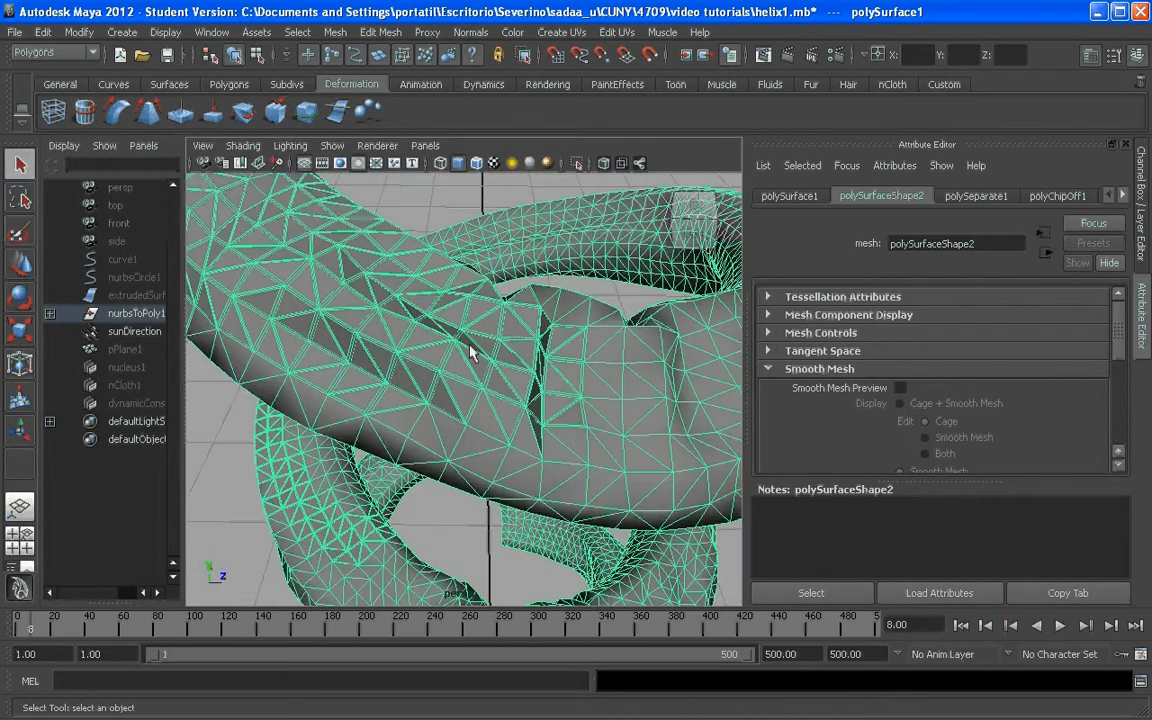
{"action": "scroll", "coordinate": [388, 320], "scroll_direction": "down", "scroll_amount": 5}
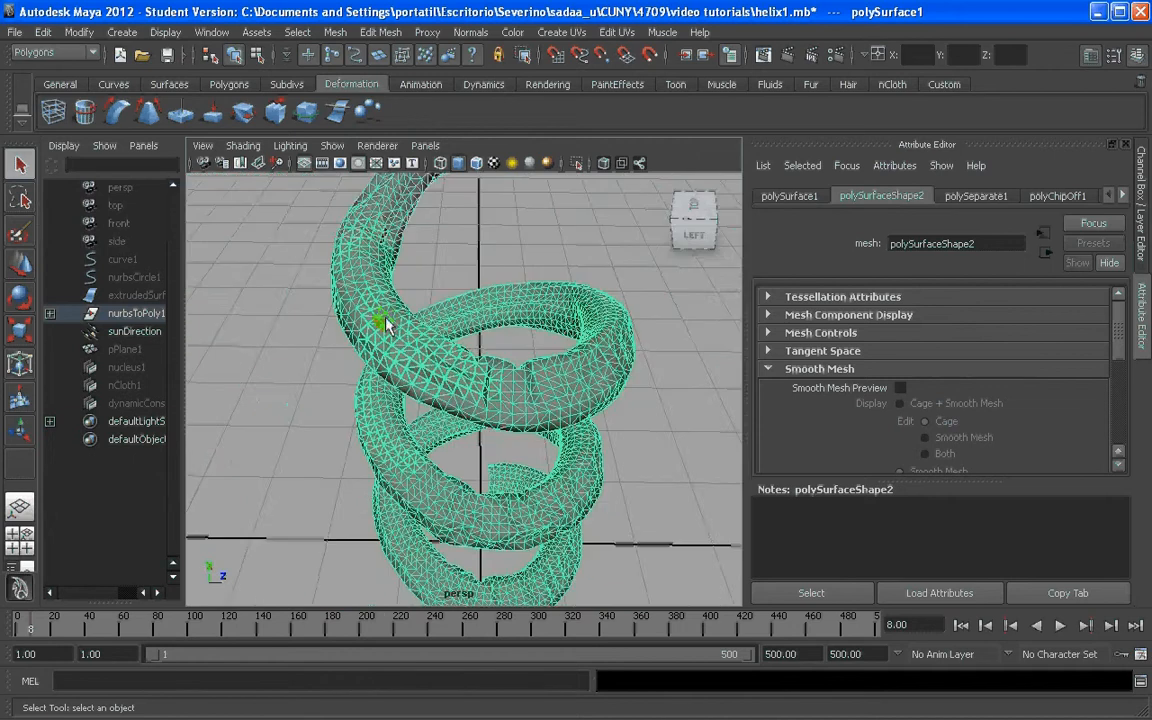
{"action": "scroll", "coordinate": [386, 322], "scroll_direction": "up", "scroll_amount": 3}
{"action": "scroll", "coordinate": [650, 360], "scroll_direction": "down", "scroll_amount": 5}
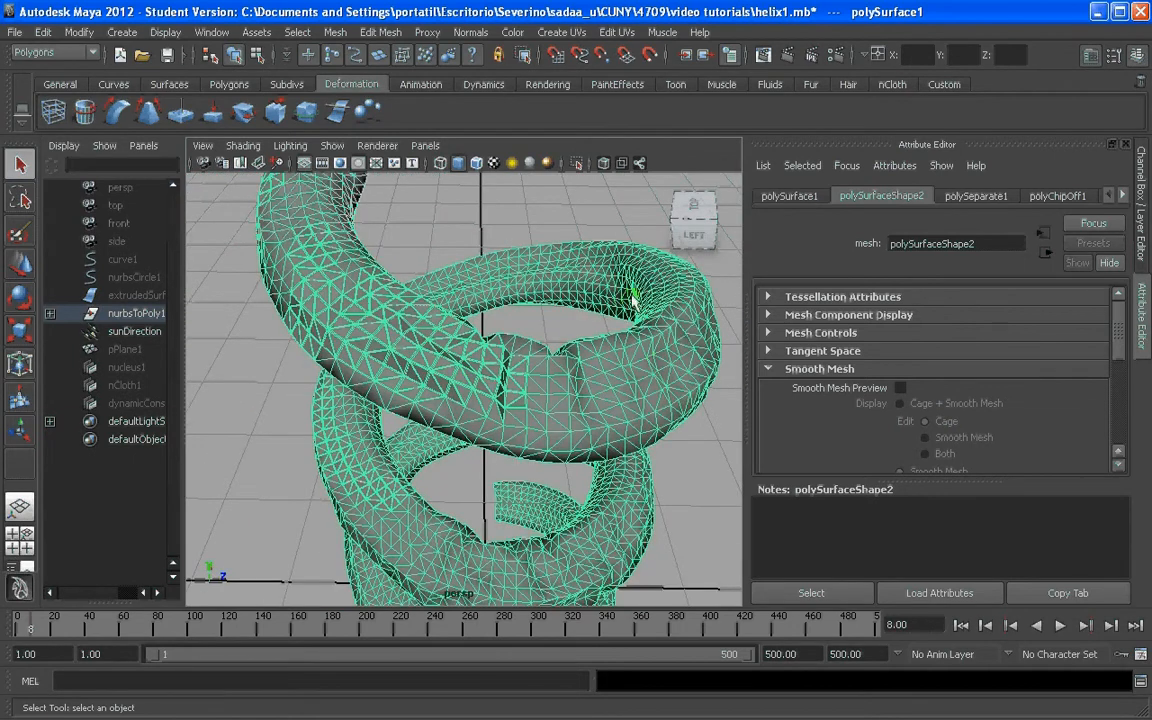
{"action": "scroll", "coordinate": [376, 352], "scroll_direction": "up", "scroll_amount": 5}
{"action": "left_click", "coordinate": [50, 313]}
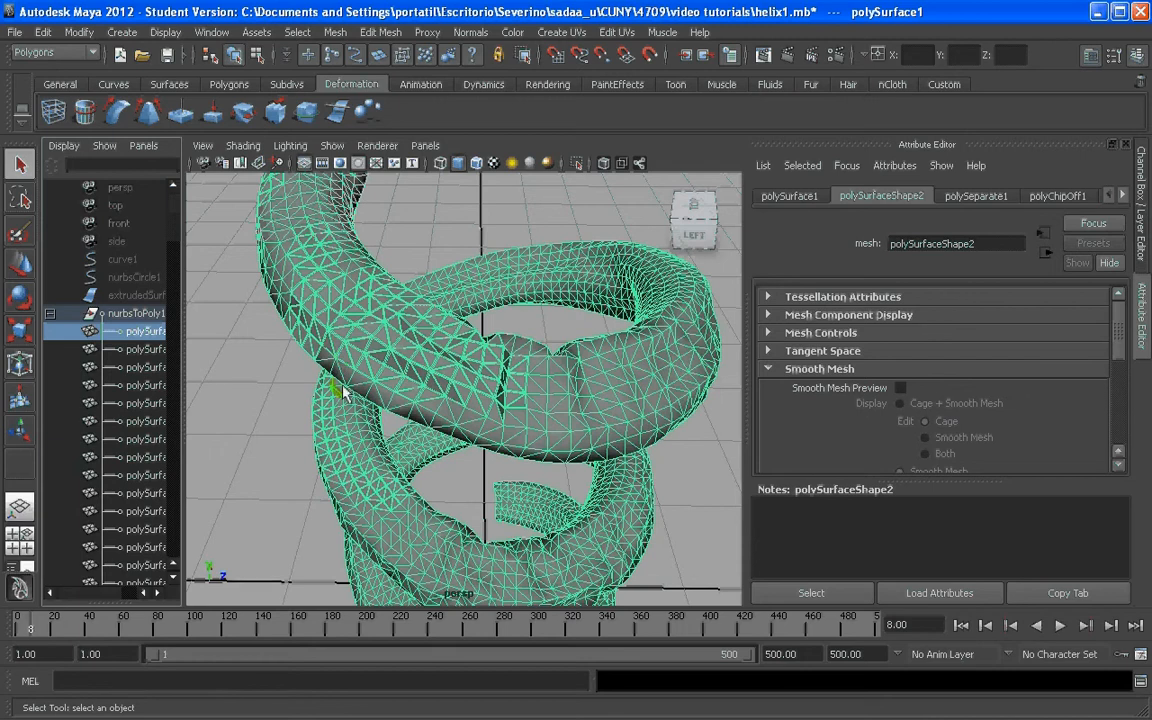
Move the main helix surface polySurface1 out of the nurbsToPoly1 group and rename it mainStructure.
{"action": "left_click", "coordinate": [550, 357]}
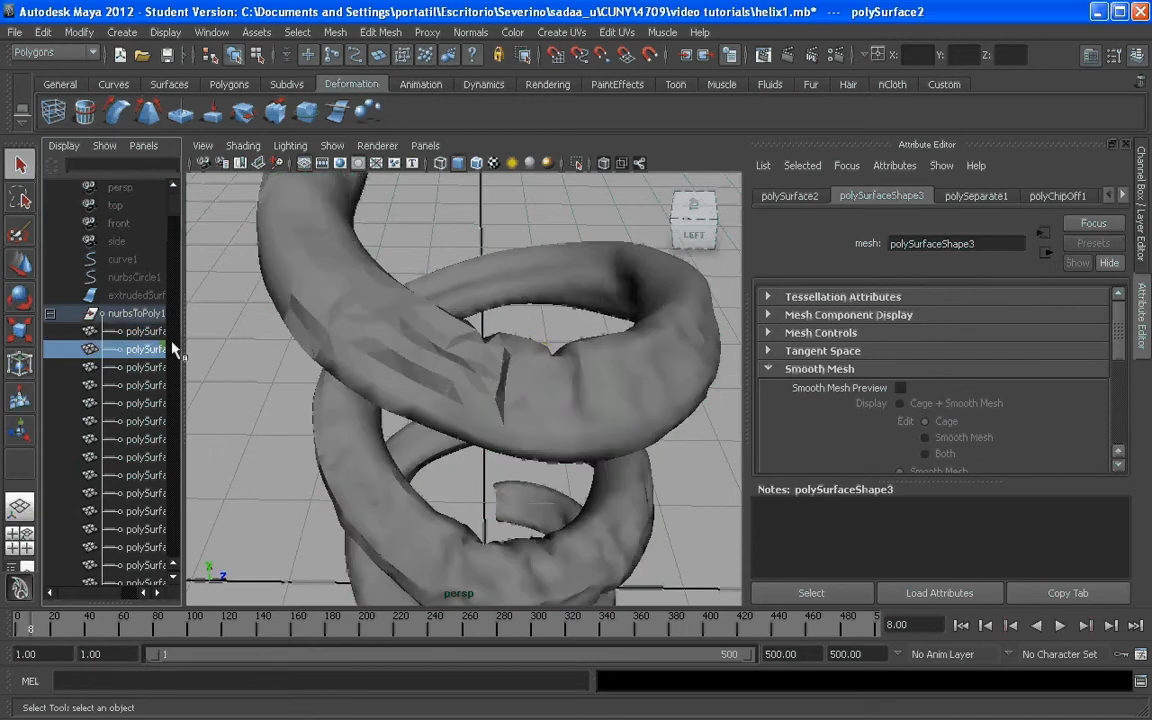
{"action": "left_click", "coordinate": [128, 331]}
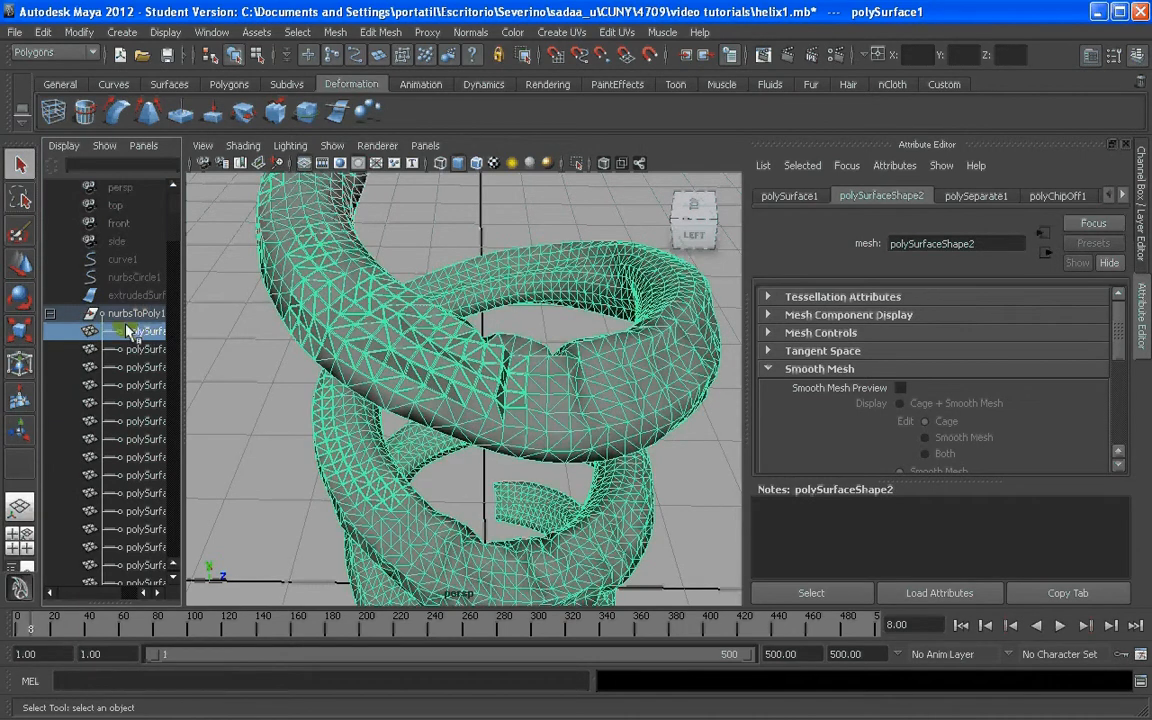
{"action": "middle_click_drag", "start_coordinate": [127, 325], "coordinate": [121, 296]}
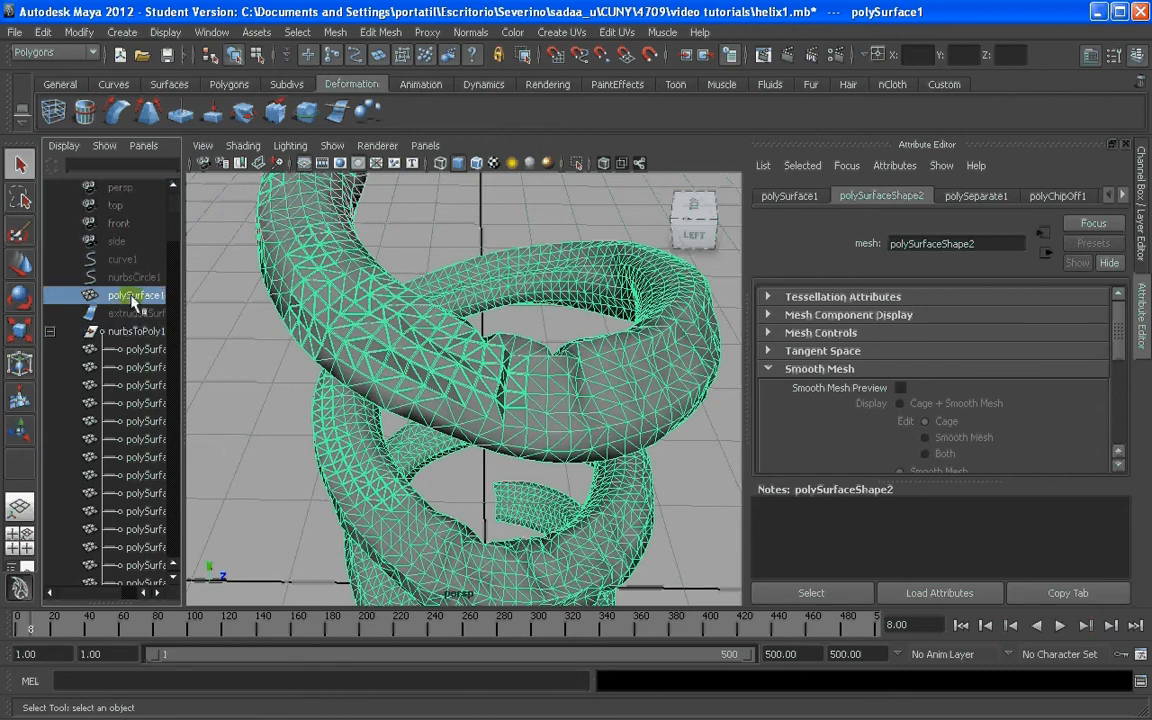
{"action": "double_click", "coordinate": [131, 297]}
{"action": "key", "text": "Return"}
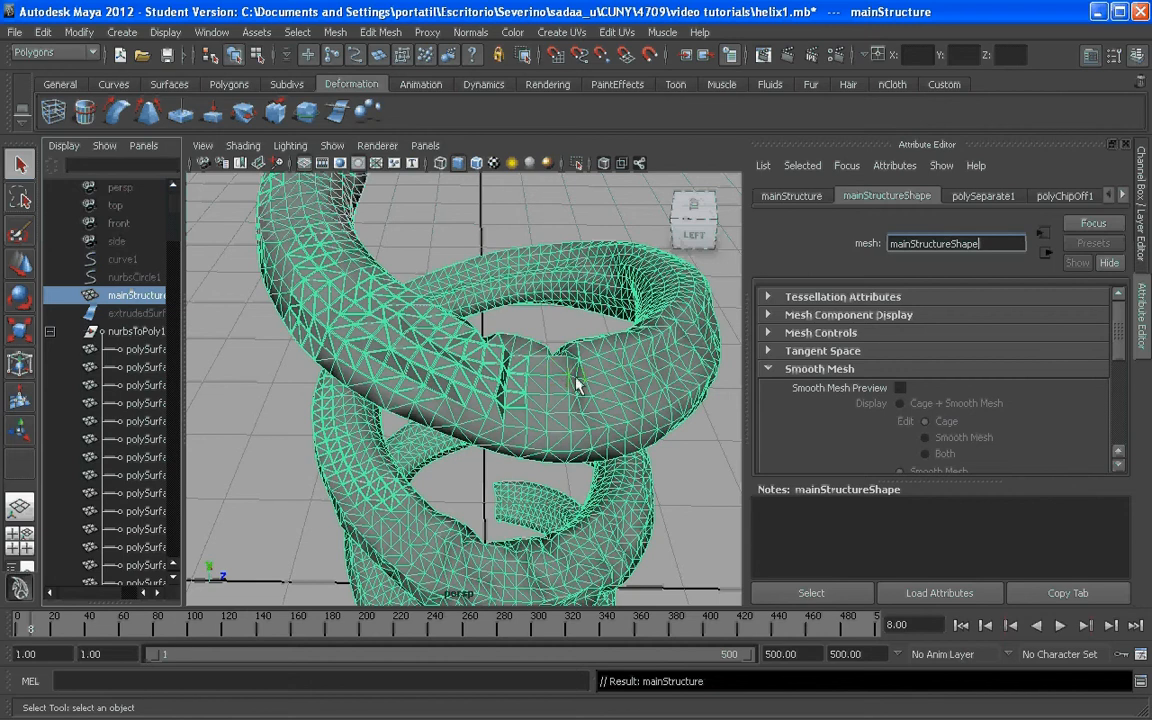
Hide the mainStructure helix so that only the extracted face pieces stay displayed.
{"action": "left_click", "coordinate": [548, 321]}
{"action": "left_click", "coordinate": [612, 381]}
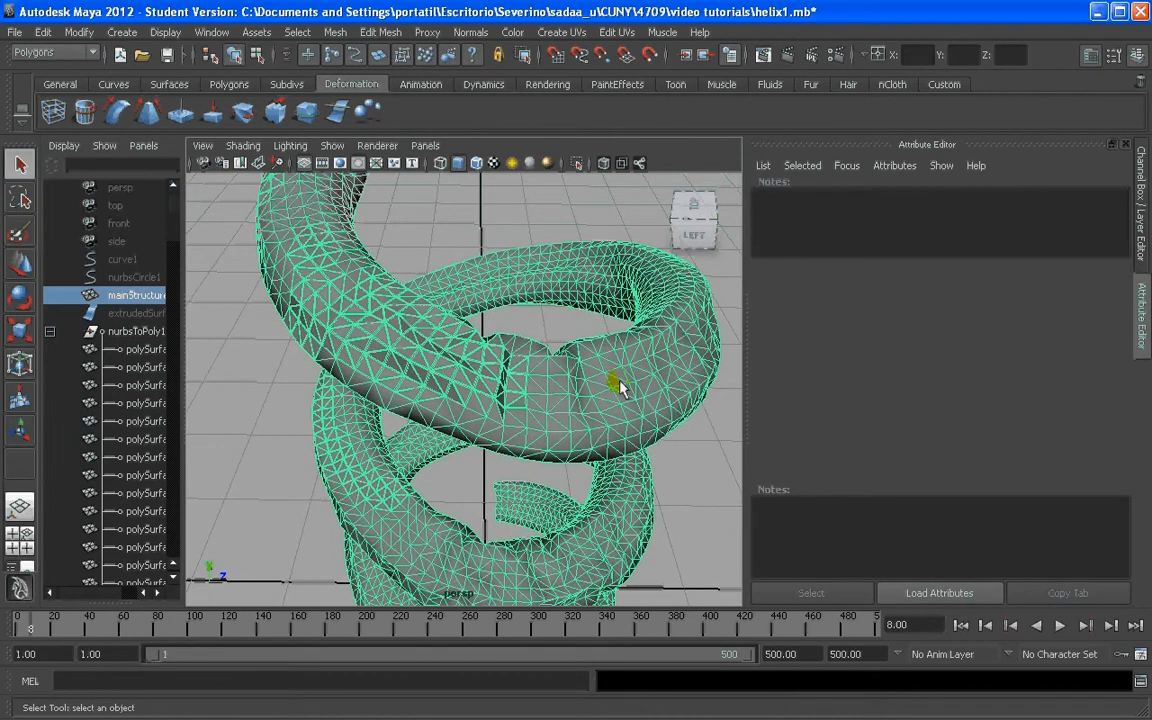
{"action": "scroll", "coordinate": [620, 389], "scroll_direction": "down", "scroll_amount": 3}
{"action": "key", "text": "ctrl+a"}
{"action": "key", "text": "ctrl+h"}
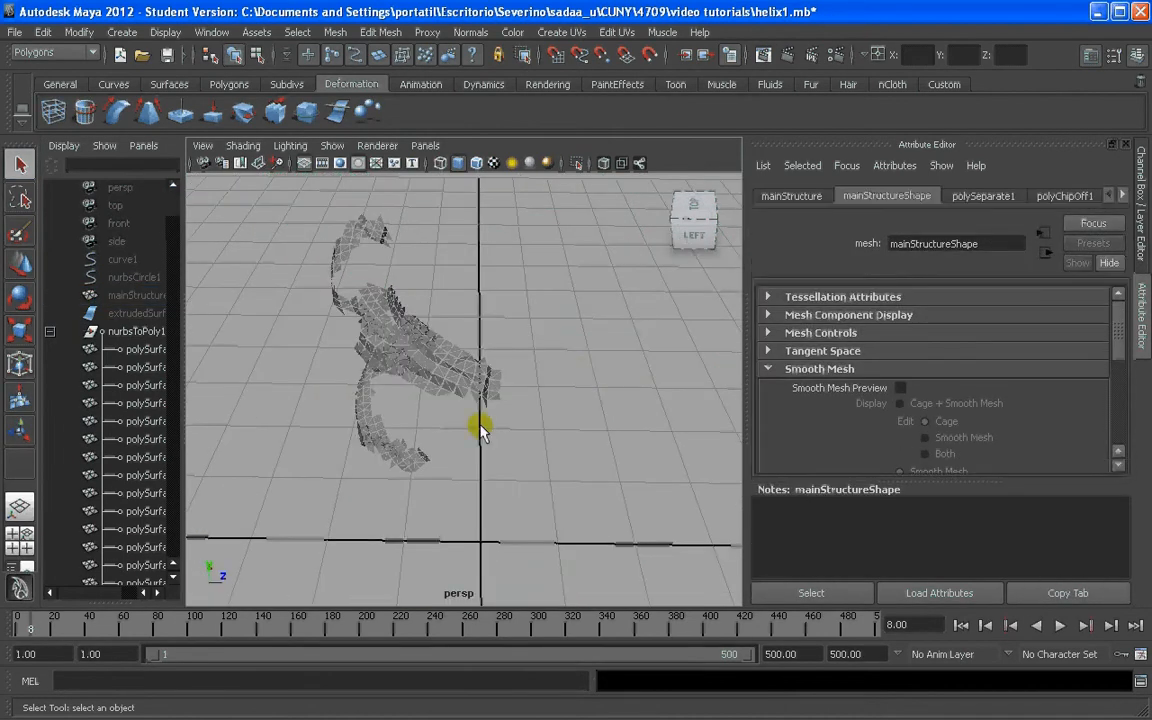
Select all the extracted face pieces together and collapse the nurbsToPoly1 group in the Outliner.
{"action": "left_click", "coordinate": [480, 430]}
{"action": "left_click_drag", "start_coordinate": [480, 430], "coordinate": [380, 298], "text": "alt"}
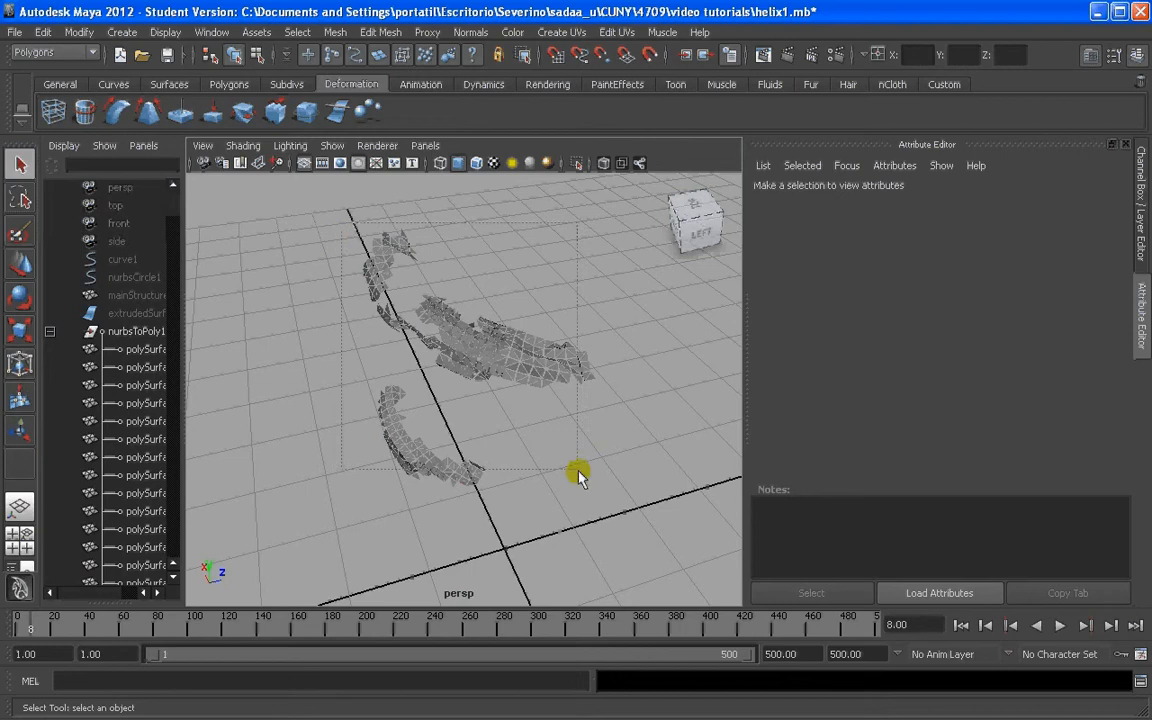
{"action": "left_click_drag", "start_coordinate": [145, 575], "coordinate": [145, 349]}
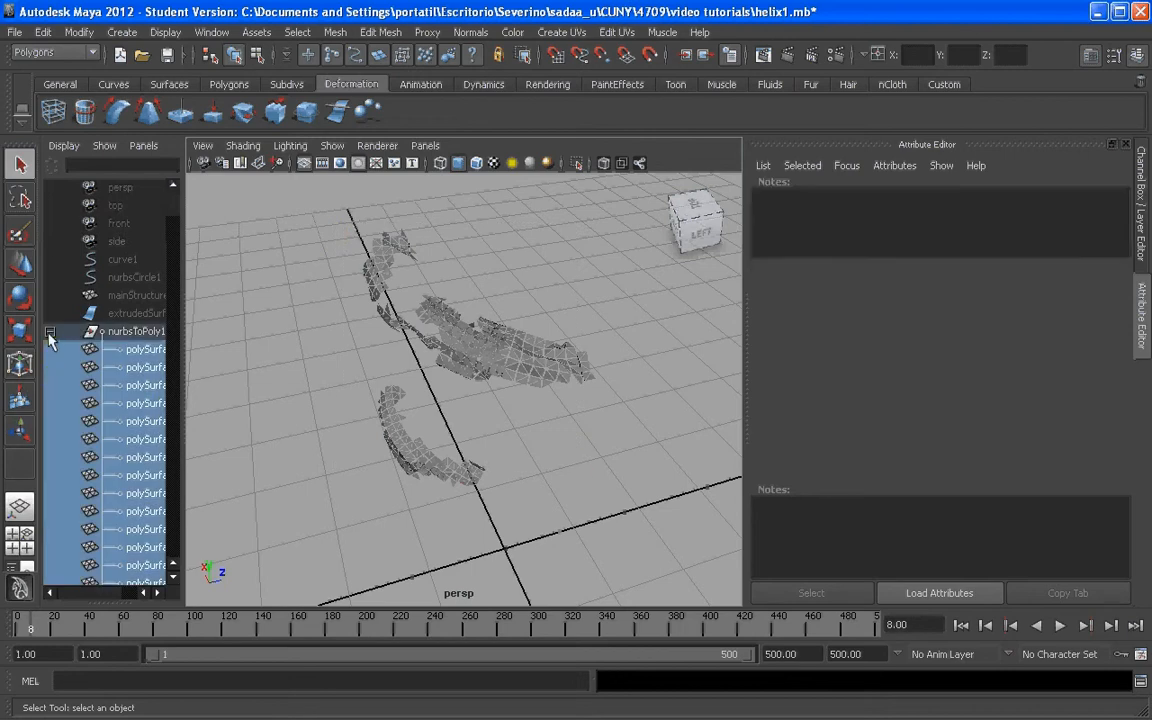
{"action": "left_click", "coordinate": [50, 331]}
{"action": "left_click_drag", "start_coordinate": [339, 333], "coordinate": [334, 333], "text": "alt"}
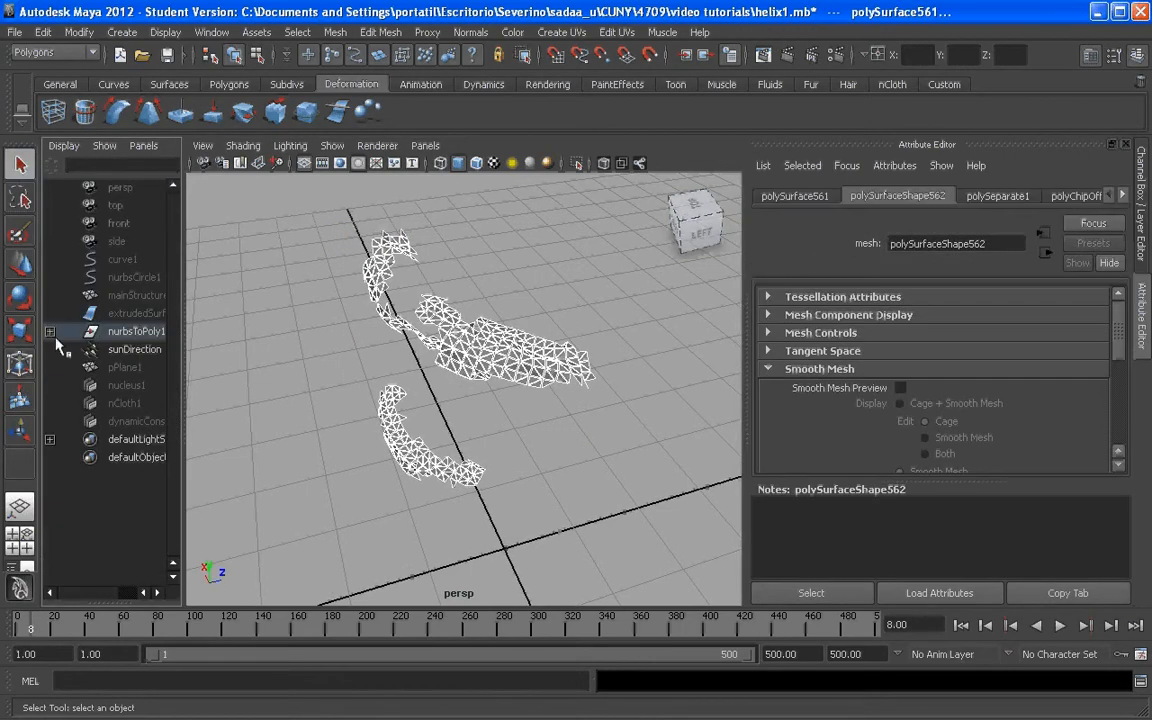
Select the whole nurbsToPoly1 group of extracted pieces and hide it.
{"action": "left_click", "coordinate": [132, 297]}
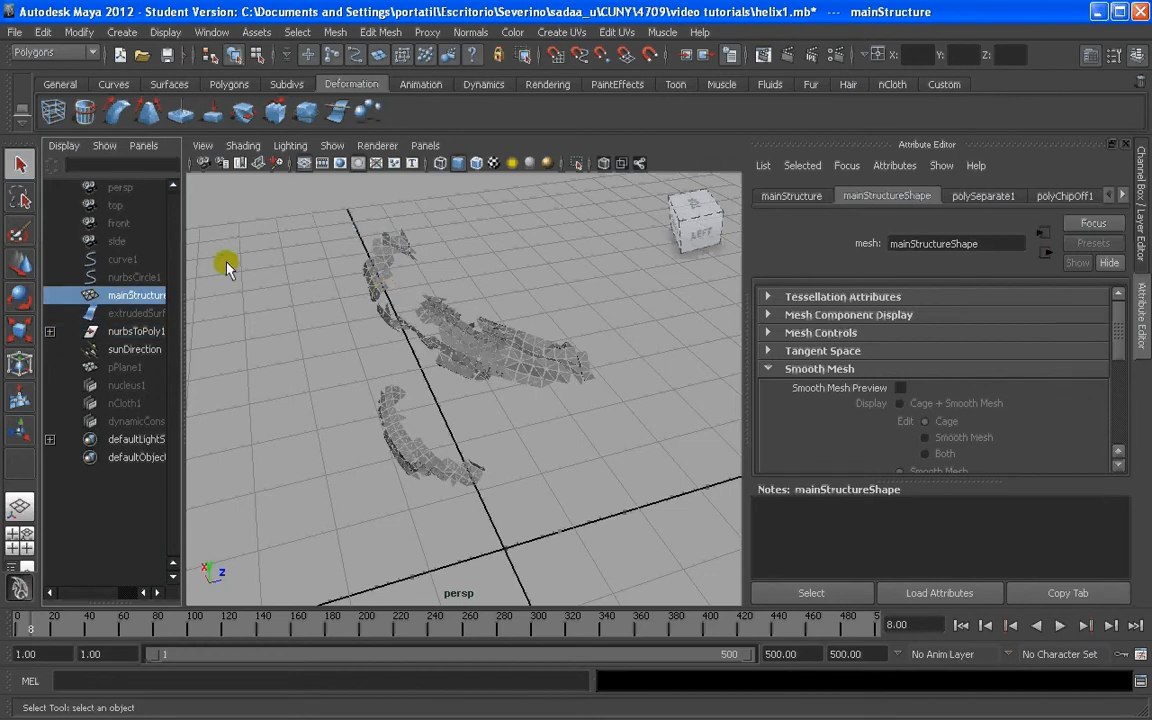
{"action": "left_click", "coordinate": [127, 335]}
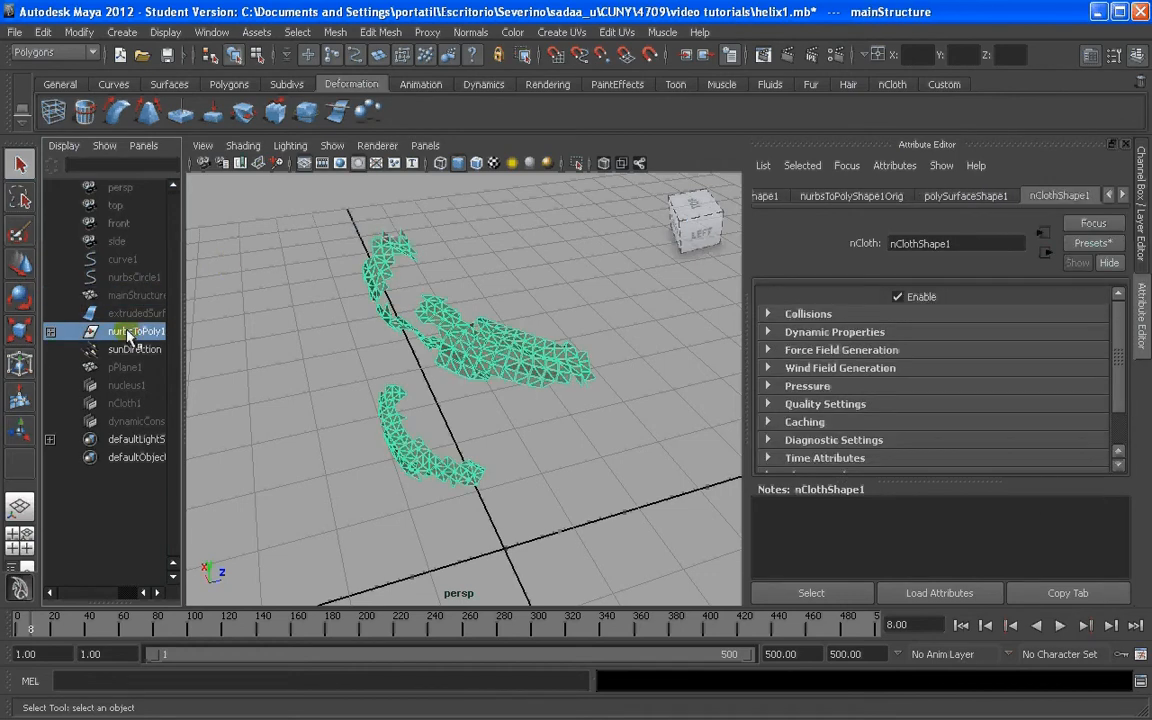
{"action": "left_click", "coordinate": [362, 338]}
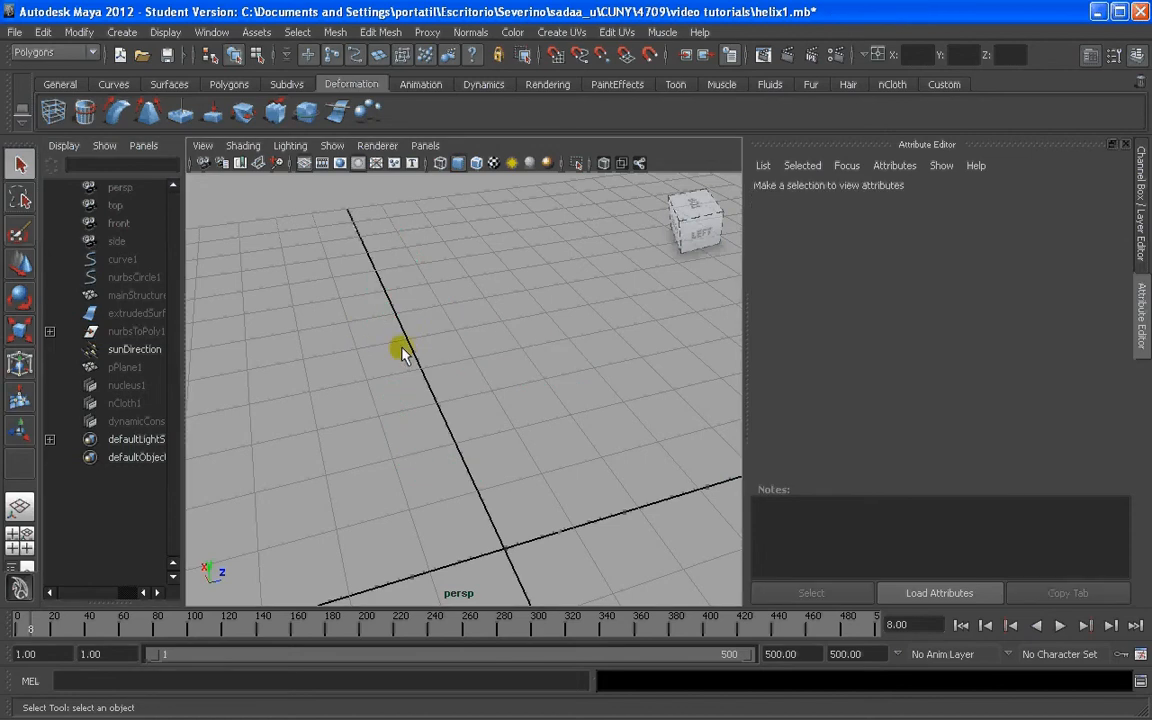
Unhide the mainStructure helix, deselect it, and switch the workspace to a single perspective view.
{"action": "left_click", "coordinate": [136, 297]}
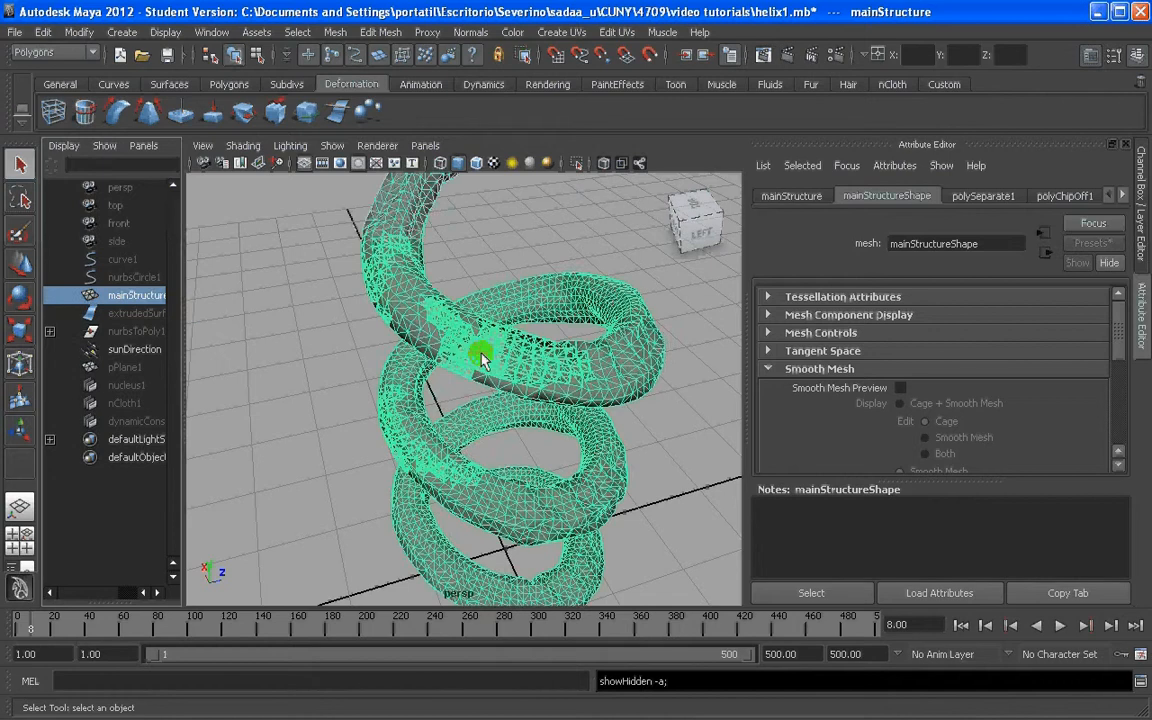
{"action": "left_click", "coordinate": [504, 313]}
{"action": "scroll", "coordinate": [507, 314], "scroll_direction": "up", "scroll_amount": 3}
{"action": "left_click_drag", "start_coordinate": [509, 316], "coordinate": [475, 320], "text": "alt"}
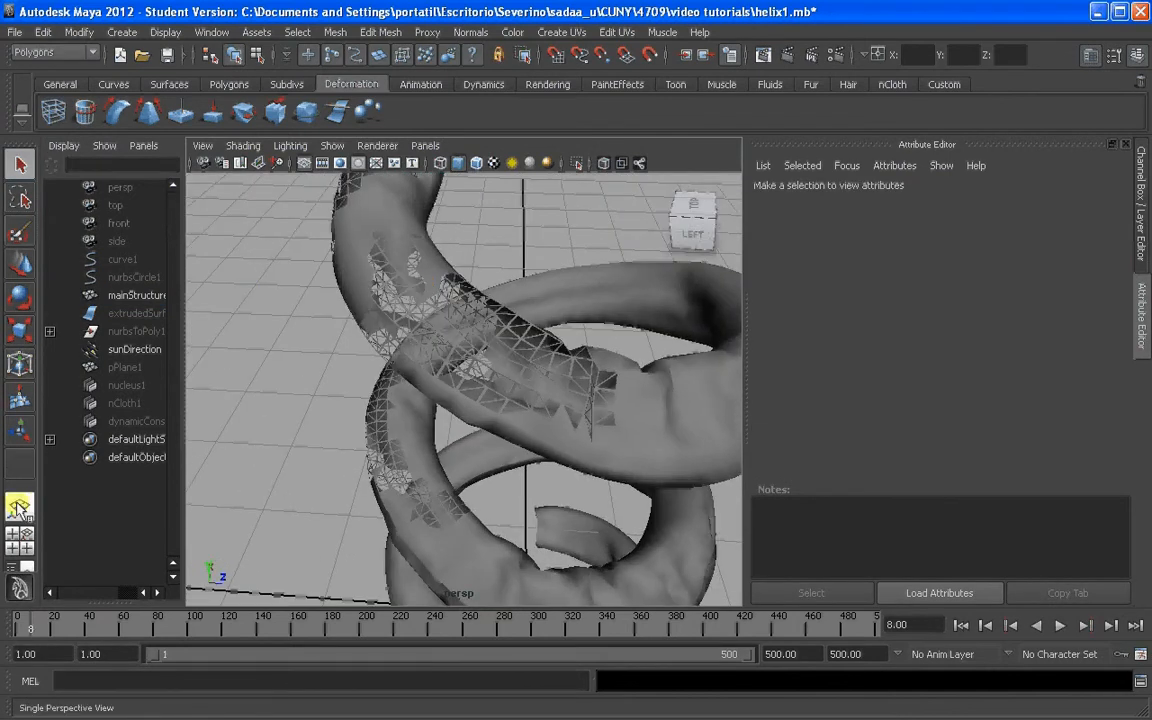
{"action": "left_click", "coordinate": [19, 508]}
{"action": "left_click_drag", "start_coordinate": [355, 356], "coordinate": [378, 290], "text": "alt"}
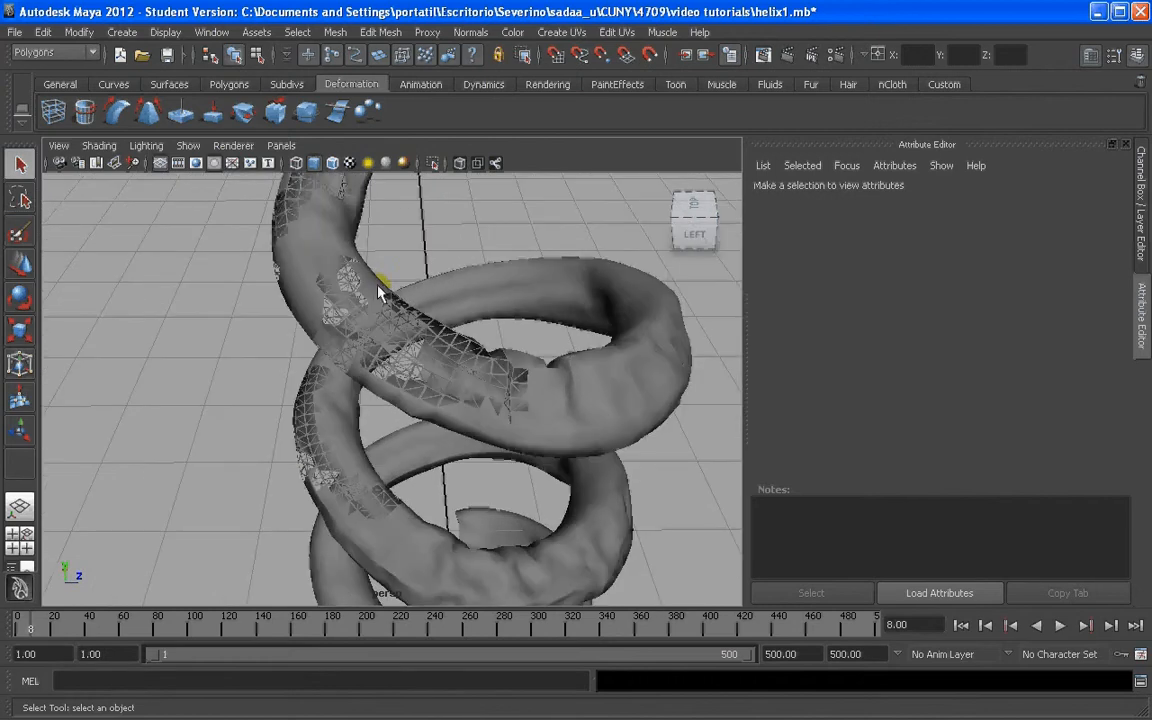
Select the mainStructure mesh and enable Keep Faces Together for its face operations.
{"action": "left_click", "coordinate": [378, 290]}
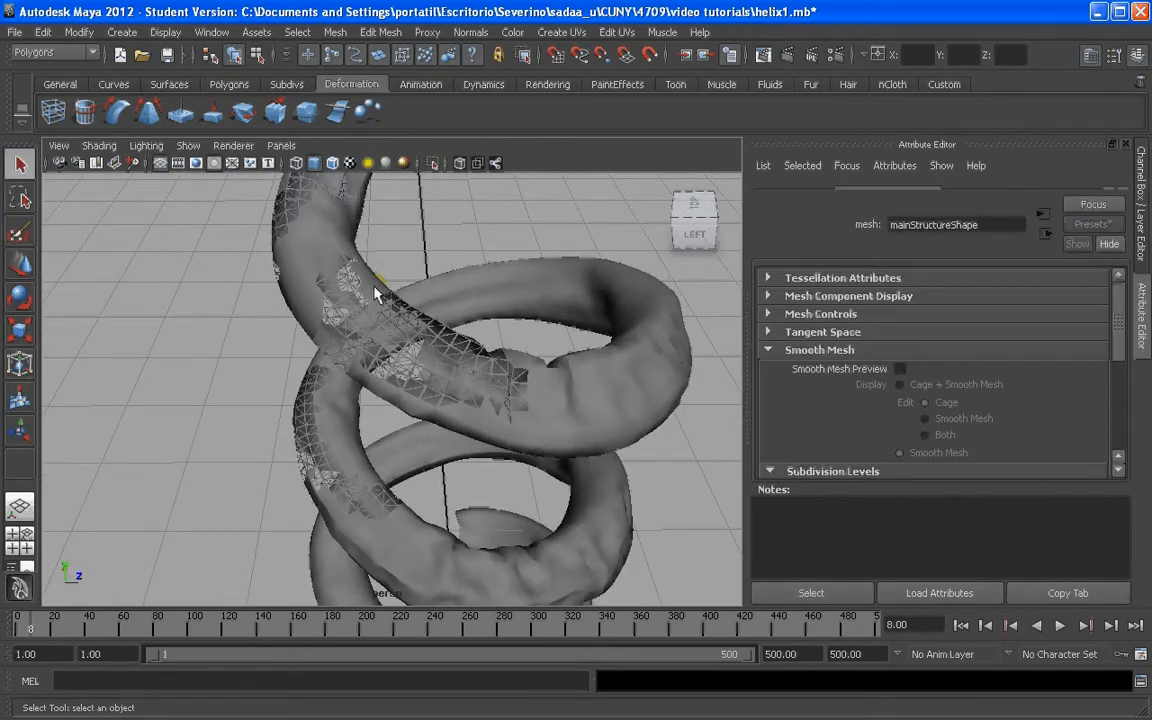
{"action": "left_click", "coordinate": [376, 291]}
{"action": "left_click", "coordinate": [381, 32]}
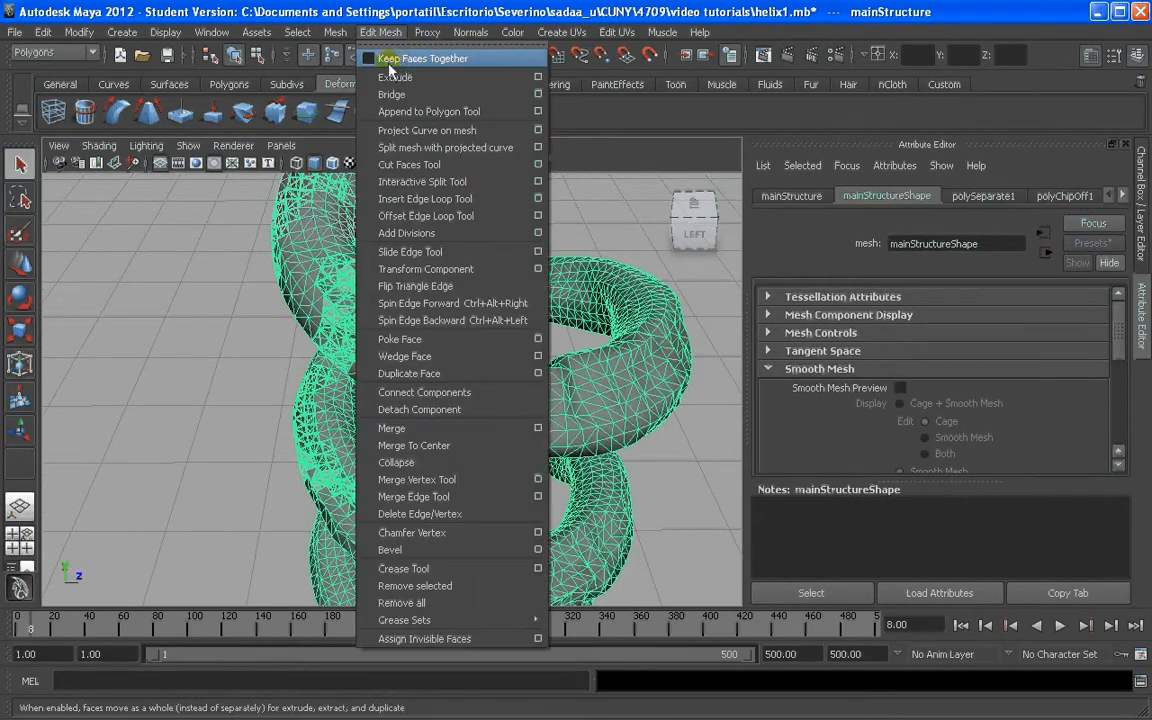
{"action": "left_click", "coordinate": [375, 60]}
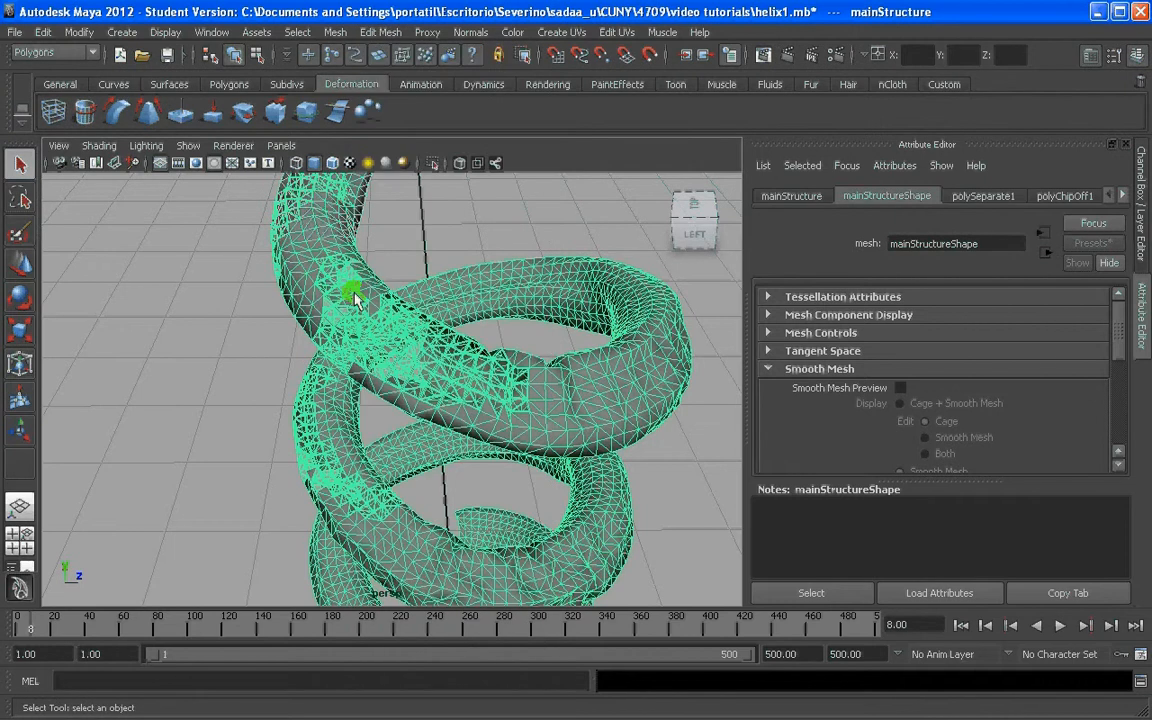
{"action": "left_click", "coordinate": [392, 38]}
{"action": "left_click", "coordinate": [392, 36]}
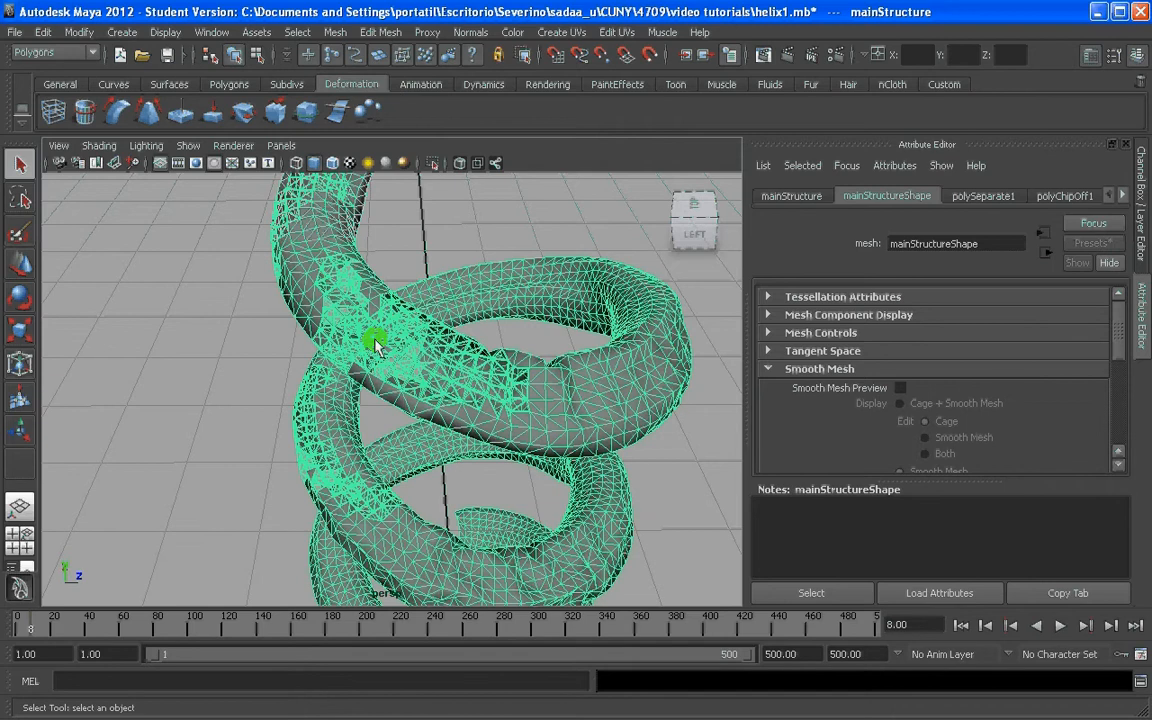
Switch mainStructure to face mode, select all of its faces and start an Extrude on them.
{"action": "right_click_drag", "start_coordinate": [374, 330], "coordinate": [373, 366], "text": "shift"}
{"action": "scroll", "coordinate": [378, 355], "scroll_direction": "down", "scroll_amount": 6}
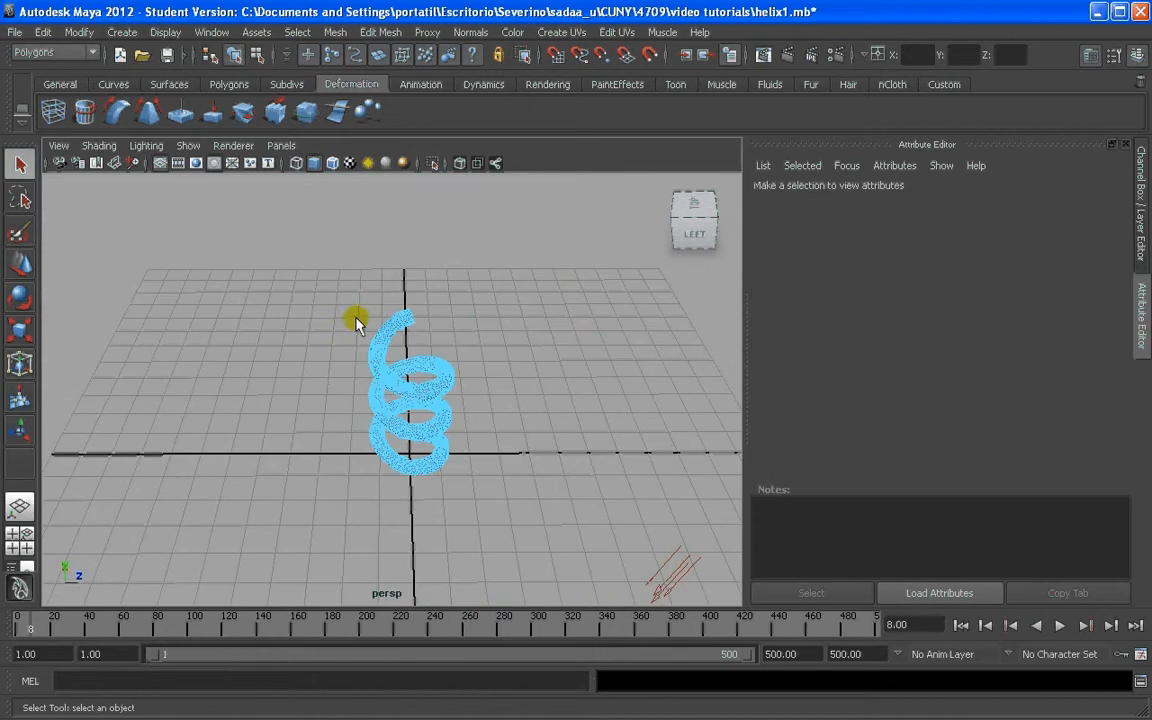
{"action": "left_click", "coordinate": [391, 381]}
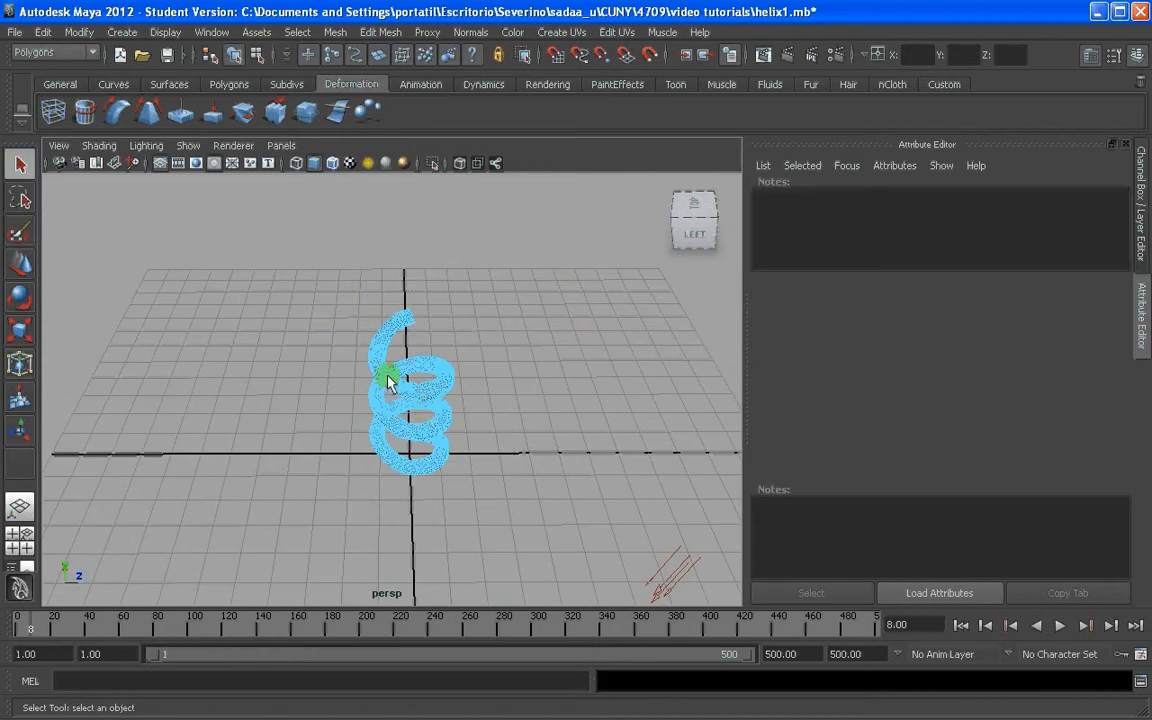
{"action": "scroll", "coordinate": [391, 381], "scroll_direction": "up", "scroll_amount": 5}
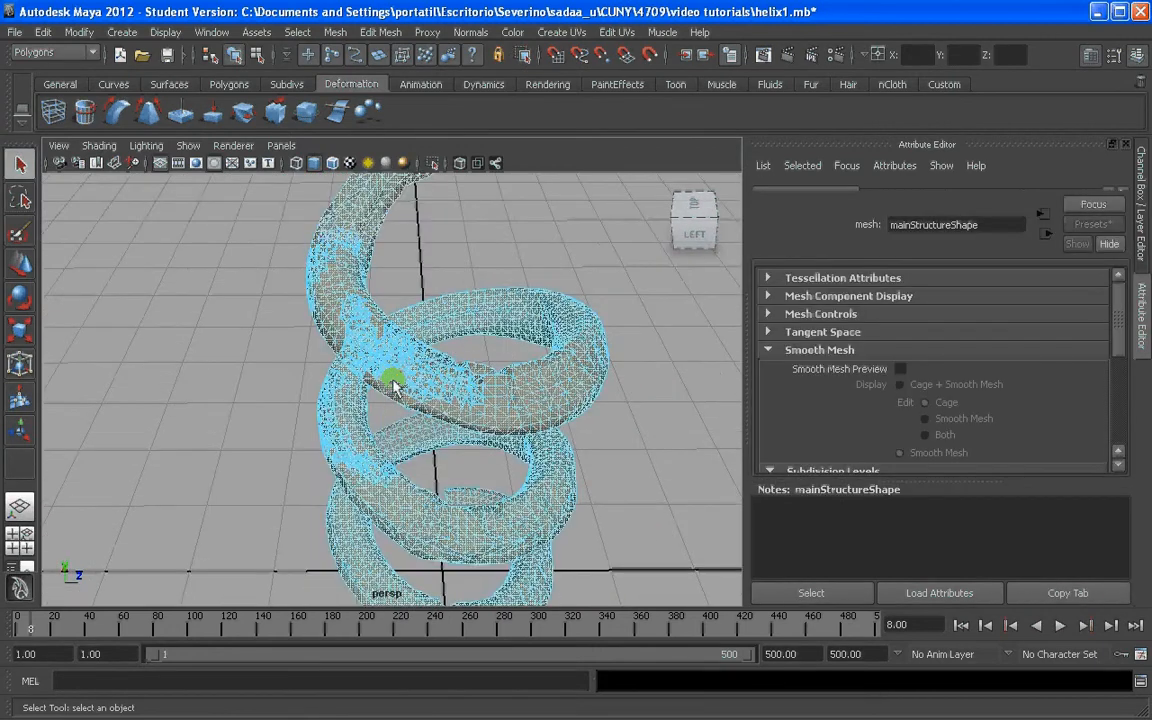
{"action": "scroll", "coordinate": [393, 385], "scroll_direction": "up", "scroll_amount": 3}
{"action": "right_click_drag", "start_coordinate": [391, 345], "coordinate": [394, 392], "text": "shift"}
{"action": "left_click_drag", "start_coordinate": [437, 458], "coordinate": [428, 398], "text": "alt"}
{"action": "scroll", "coordinate": [428, 398], "scroll_direction": "up", "scroll_amount": 5}
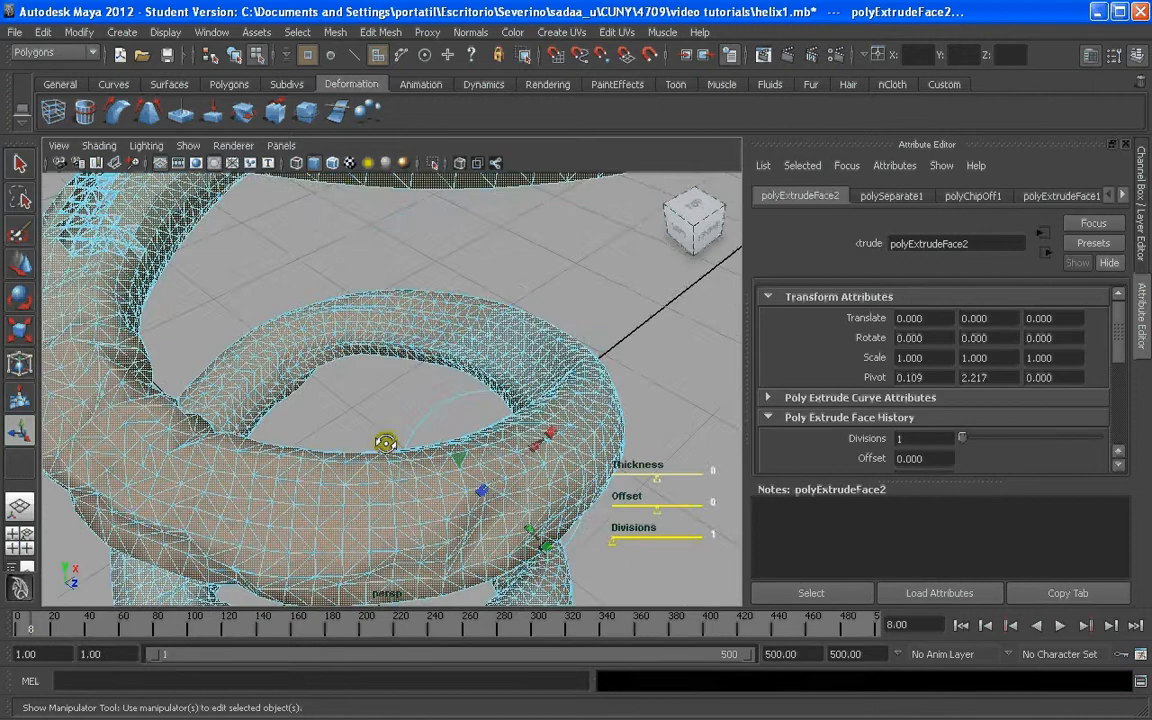
Move the extruded faces slightly along their normal at the helix's lower end to give the shell thickness.
{"action": "scroll", "coordinate": [319, 378], "scroll_direction": "down", "scroll_amount": 4}
{"action": "middle_click_drag", "start_coordinate": [378, 368], "coordinate": [261, 175], "text": "alt"}
{"action": "left_click_drag", "start_coordinate": [450, 453], "coordinate": [429, 432], "text": "alt"}
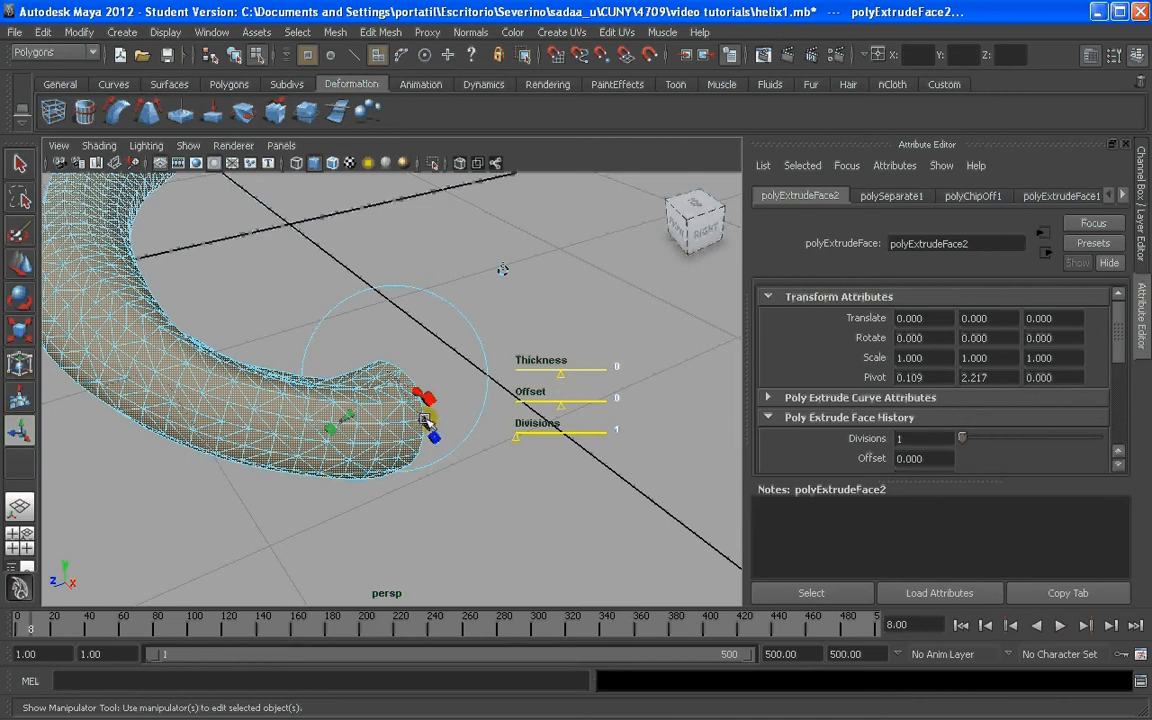
{"action": "left_click_drag", "start_coordinate": [425, 420], "coordinate": [430, 430]}
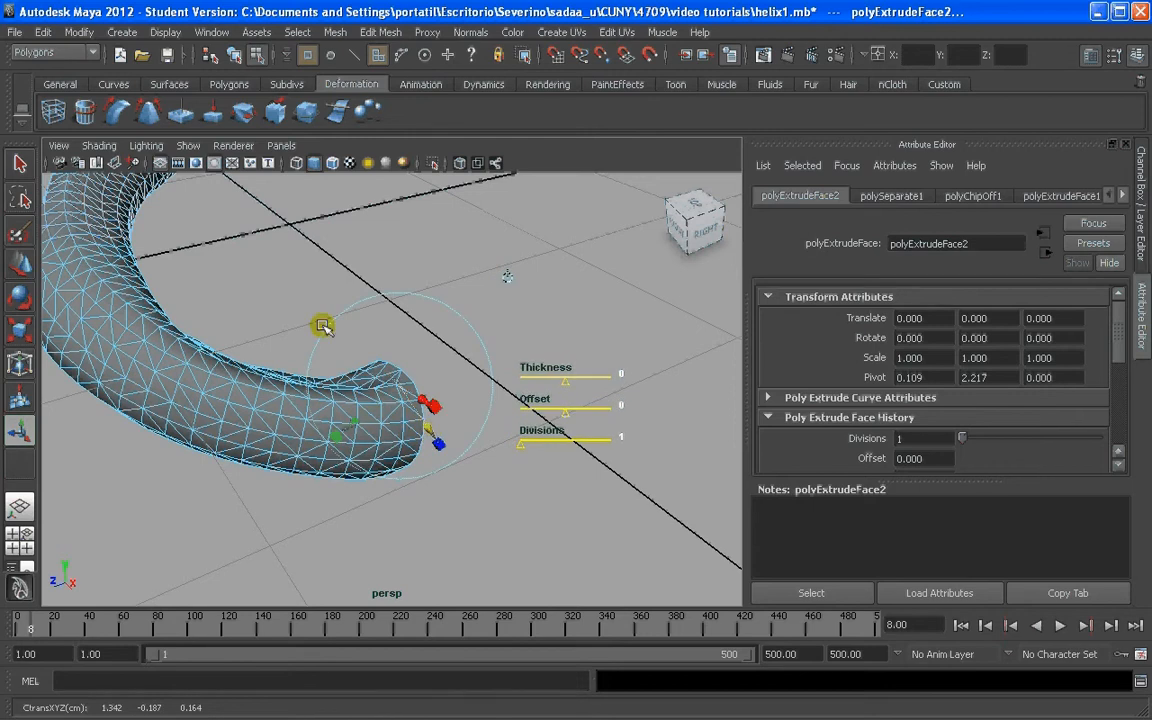
Check the perforated area of the upper coils, then readjust the extrusion offset along the normal at the helix's lower end.
{"action": "middle_click_drag", "start_coordinate": [322, 325], "coordinate": [347, 541], "text": "alt"}
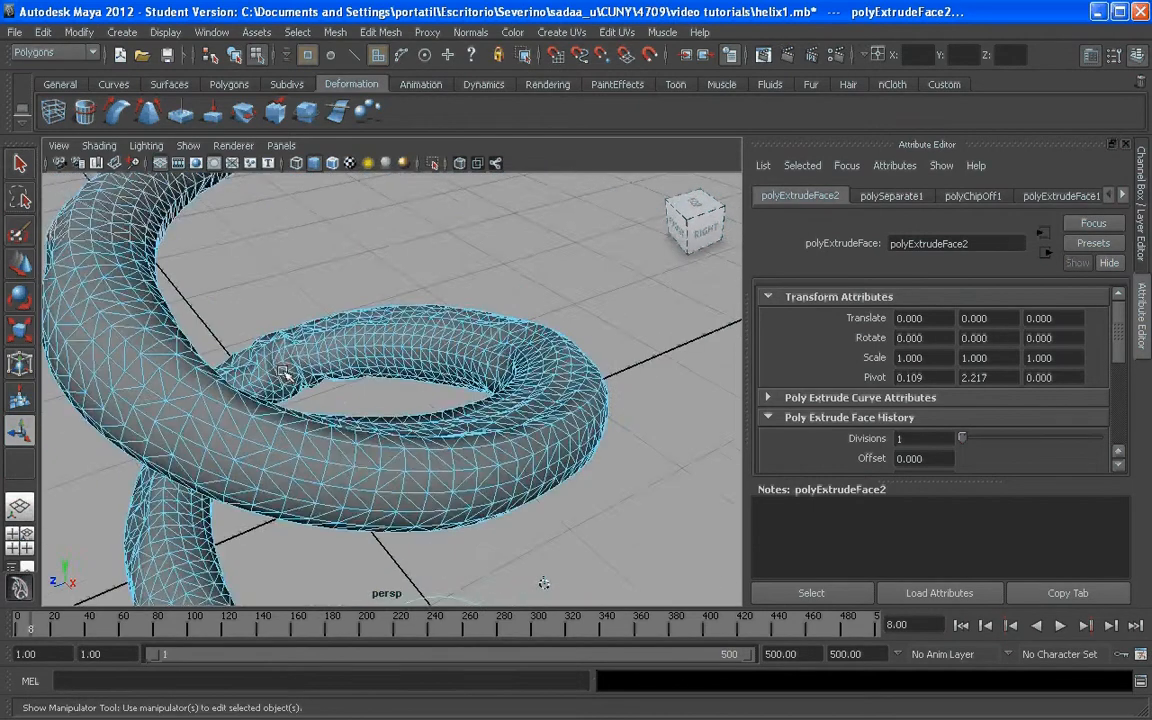
{"action": "middle_click_drag", "start_coordinate": [285, 378], "coordinate": [338, 590], "text": "alt"}
{"action": "mouse_move", "coordinate": [325, 320]}
{"action": "middle_mouse_down", "text": "alt"}
{"action": "mouse_move", "coordinate": [352, 406]}
{"action": "mouse_move", "coordinate": [332, 541]}
{"action": "middle_mouse_up", "text": "alt"}
{"action": "middle_click_drag", "start_coordinate": [363, 428], "coordinate": [386, 329], "text": "alt"}
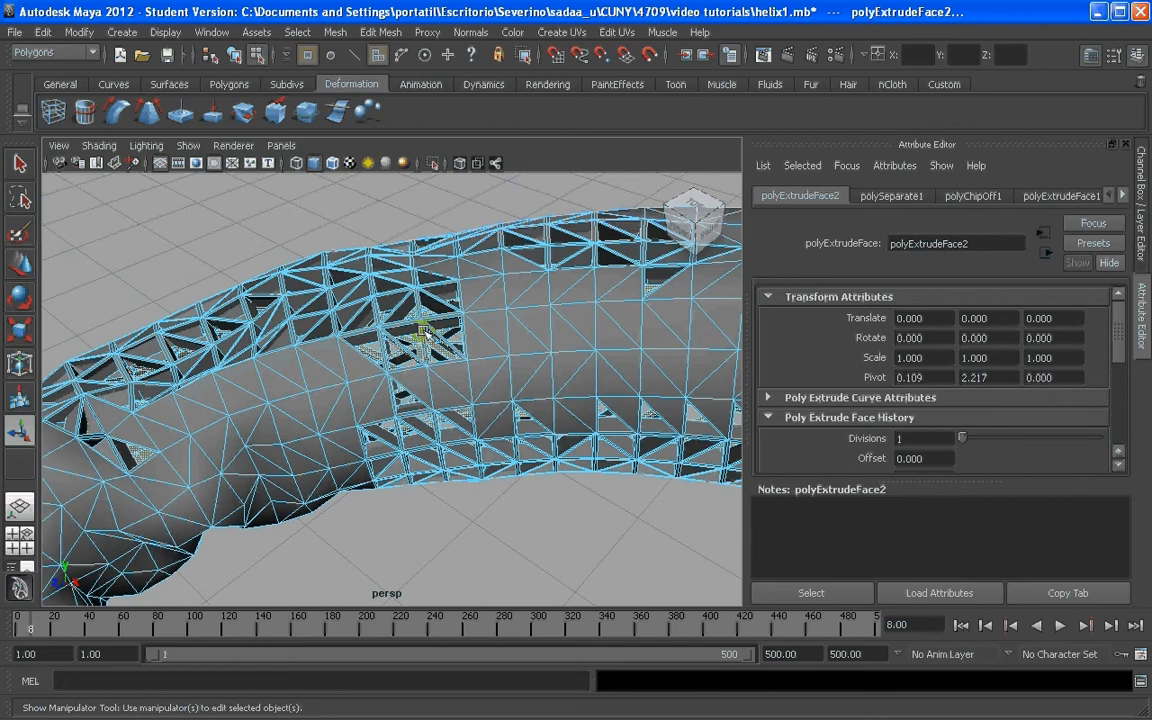
{"action": "right_click_drag", "start_coordinate": [423, 333], "coordinate": [393, 265], "text": "alt"}
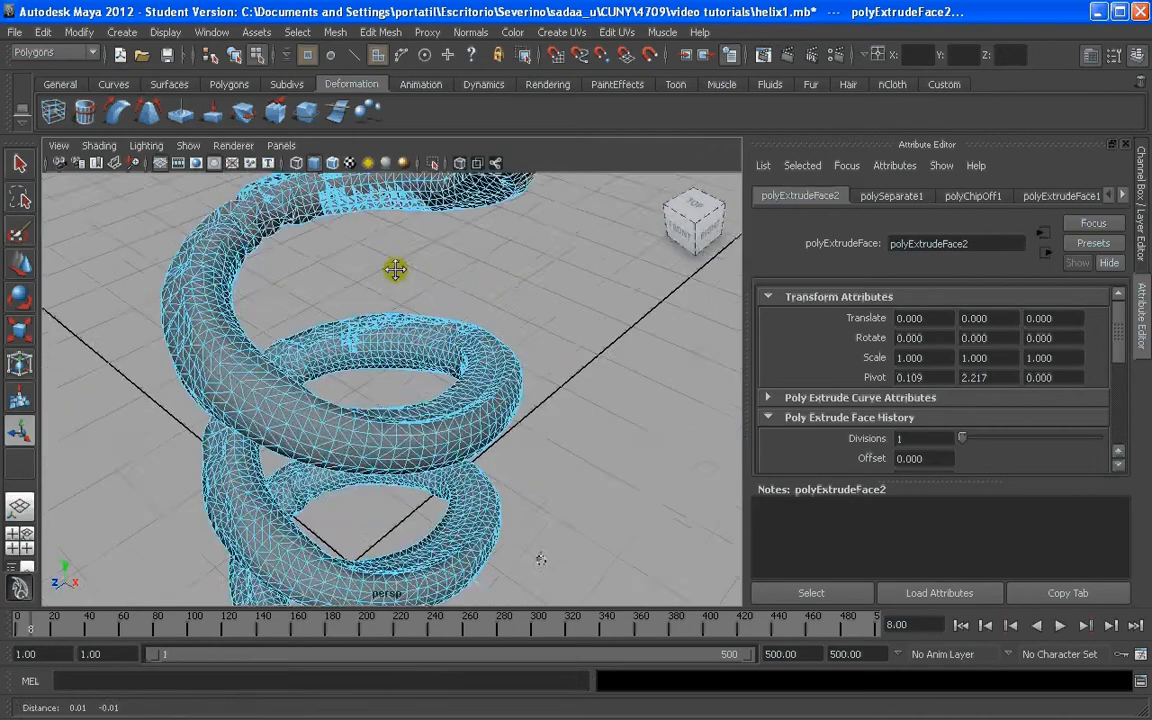
{"action": "middle_click_drag", "start_coordinate": [395, 269], "coordinate": [380, 158], "text": "alt"}
{"action": "middle_click_drag", "start_coordinate": [432, 336], "coordinate": [412, 232], "text": "alt"}
{"action": "middle_click_drag", "start_coordinate": [427, 411], "coordinate": [423, 328], "text": "alt"}
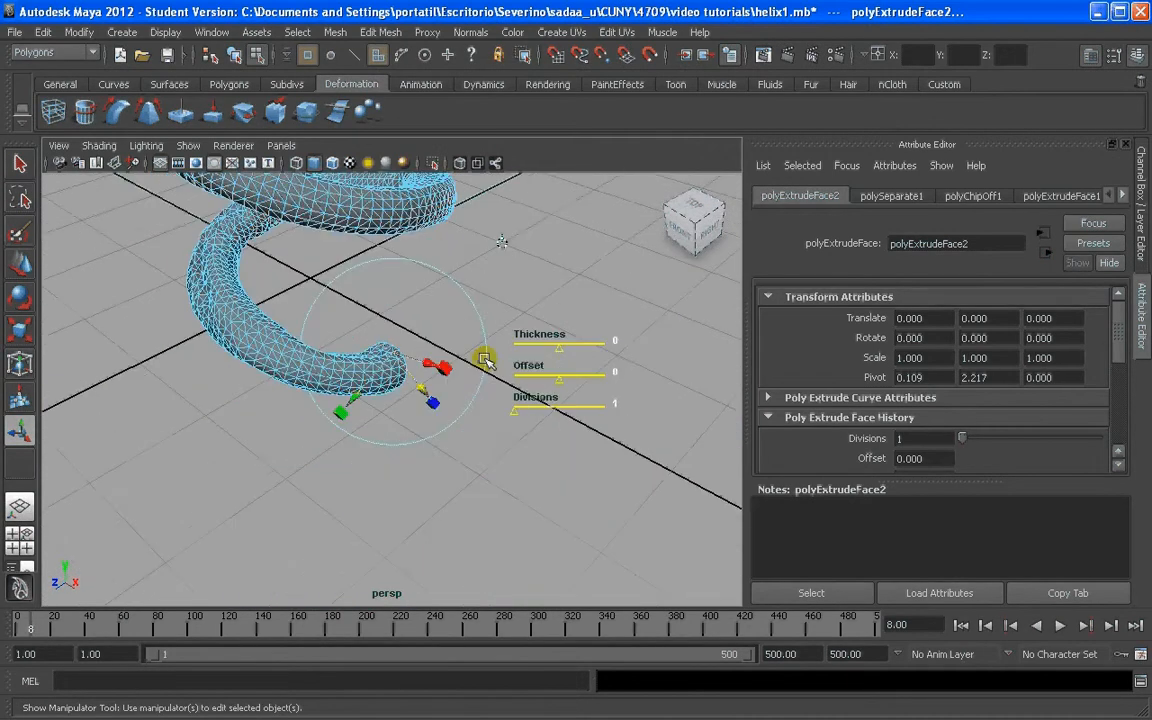
{"action": "scroll", "coordinate": [487, 360], "scroll_direction": "up", "scroll_amount": 4}
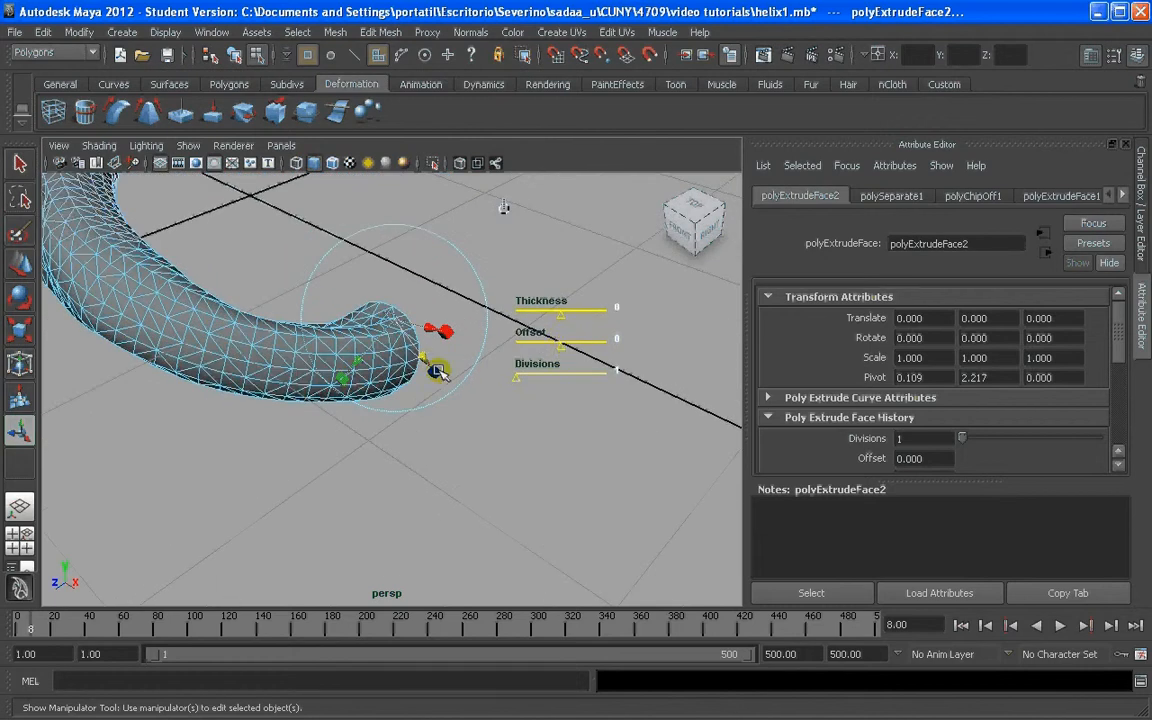
{"action": "scroll", "coordinate": [428, 345], "scroll_direction": "up", "scroll_amount": 1}
{"action": "left_click_drag", "start_coordinate": [427, 344], "coordinate": [430, 348]}
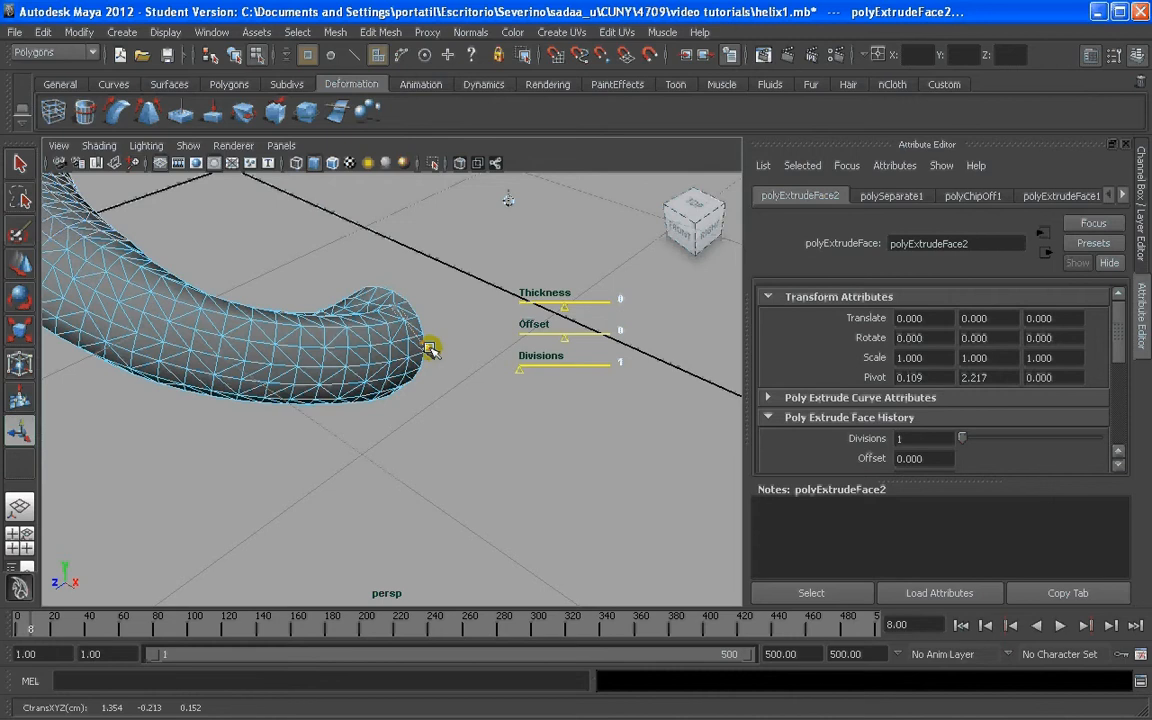
Fine-tune the extrusion thickness along the face normals while viewing the perforated coils.
{"action": "mouse_move", "coordinate": [411, 293]}
{"action": "left_mouse_down", "text": "alt"}
{"action": "mouse_move", "coordinate": [404, 375]}
{"action": "mouse_move", "coordinate": [414, 355]}
{"action": "mouse_move", "coordinate": [470, 368]}
{"action": "left_mouse_up", "text": "alt"}
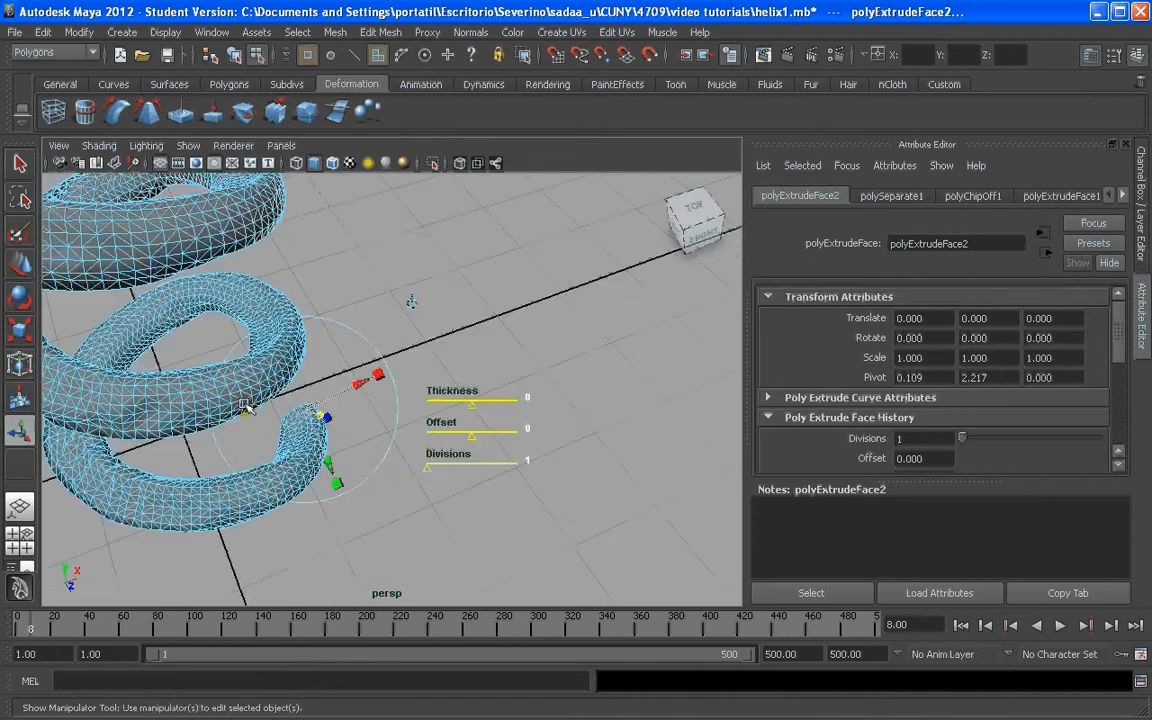
{"action": "left_click_drag", "start_coordinate": [245, 405], "coordinate": [325, 340], "text": "alt"}
{"action": "scroll", "coordinate": [298, 346], "scroll_direction": "up", "scroll_amount": 4}
{"action": "left_click_drag", "start_coordinate": [432, 393], "coordinate": [436, 393]}
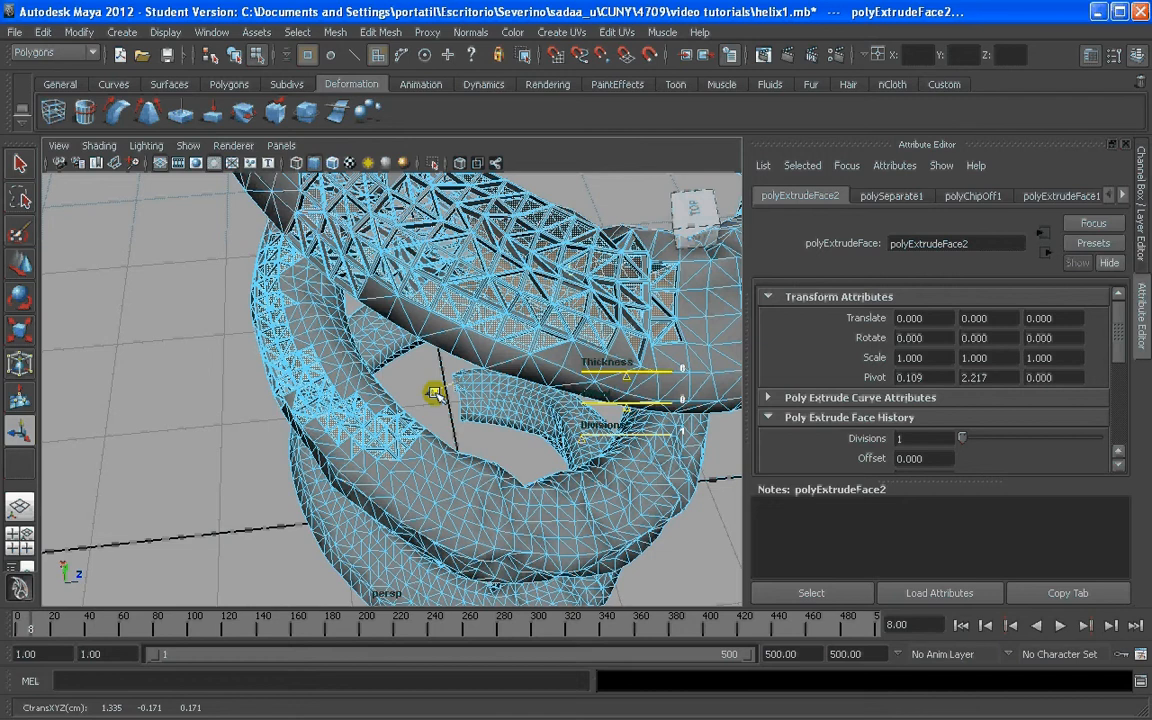
{"action": "left_click_drag", "start_coordinate": [435, 393], "coordinate": [435, 392]}
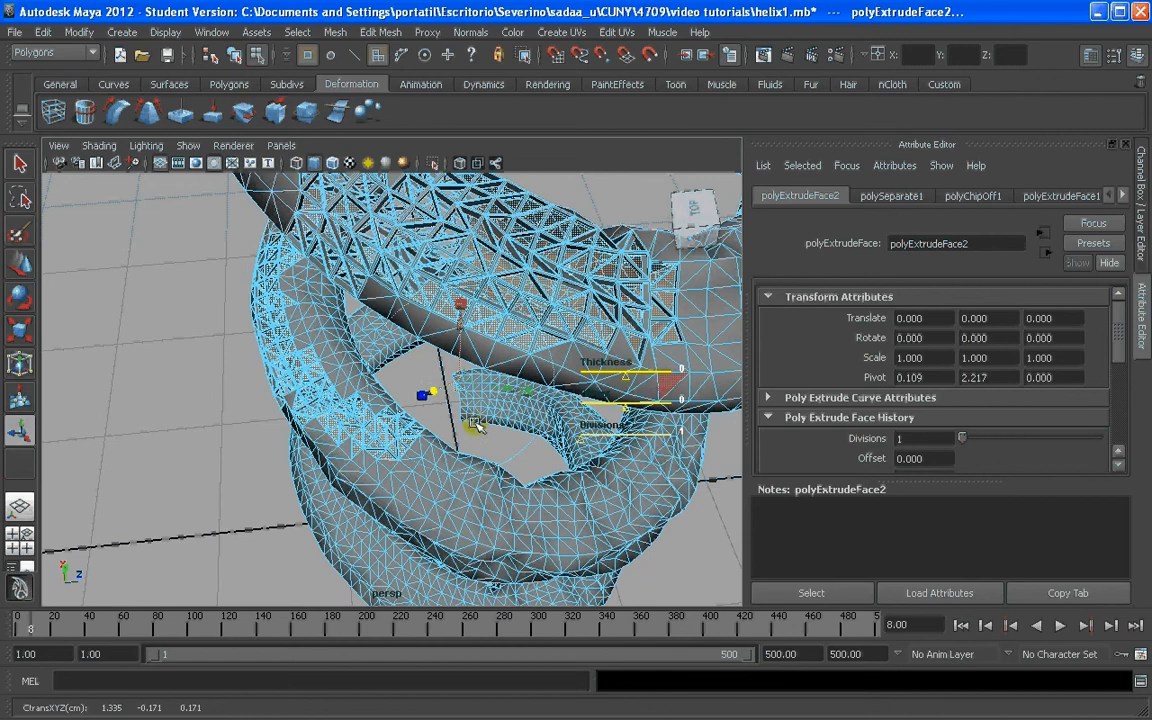
Return mainStructure to object mode and deselect it.
{"action": "scroll", "coordinate": [468, 328], "scroll_direction": "down", "scroll_amount": 4}
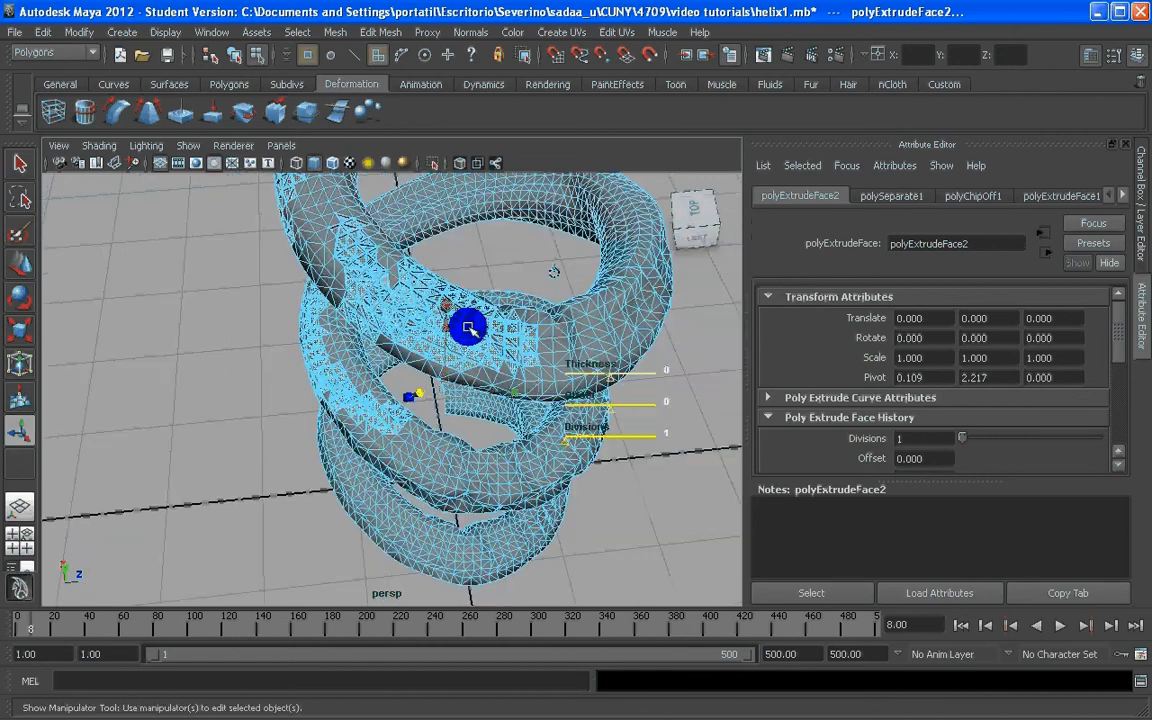
{"action": "right_click_drag", "start_coordinate": [468, 328], "coordinate": [513, 271]}
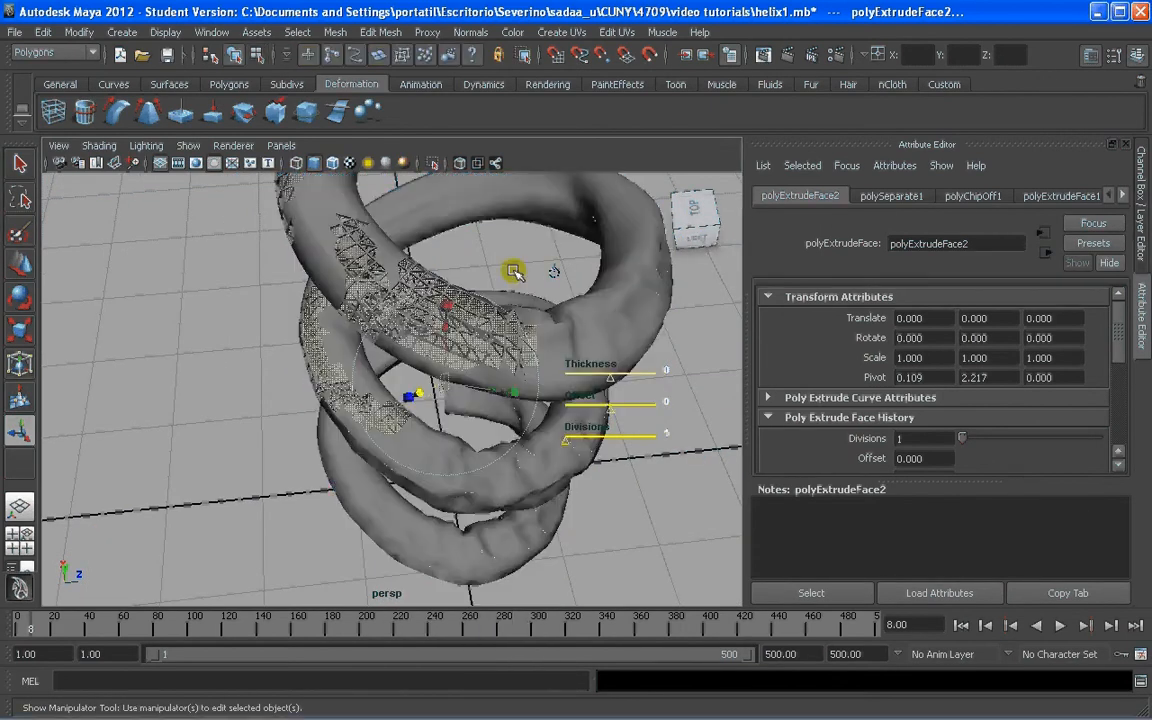
{"action": "left_click", "coordinate": [507, 261]}
{"action": "scroll", "coordinate": [443, 317], "scroll_direction": "up", "scroll_amount": 5}
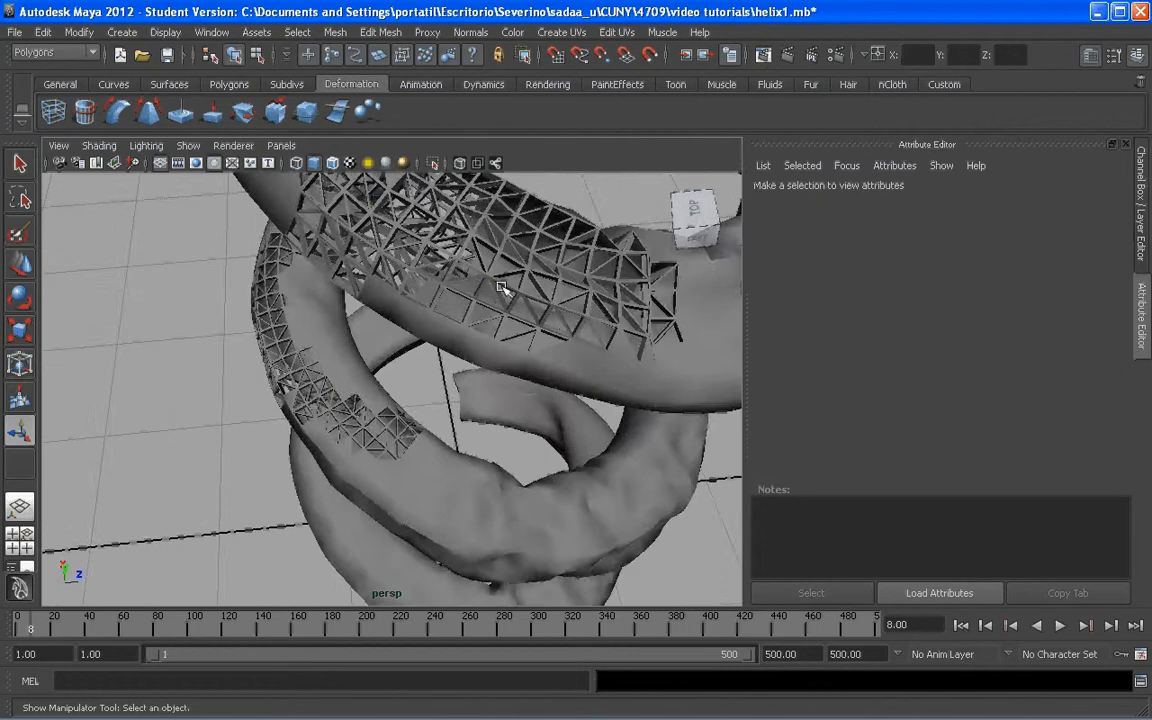
Examine the thickness of the triangular lattice struts around the perforated coils from several sides.
{"action": "left_click_drag", "start_coordinate": [505, 288], "coordinate": [466, 281], "text": "alt"}
{"action": "middle_click_drag", "start_coordinate": [466, 281], "coordinate": [462, 314], "text": "alt"}
{"action": "scroll", "coordinate": [445, 312], "scroll_direction": "up", "scroll_amount": 5}
{"action": "scroll", "coordinate": [430, 335], "scroll_direction": "down", "scroll_amount": 5}
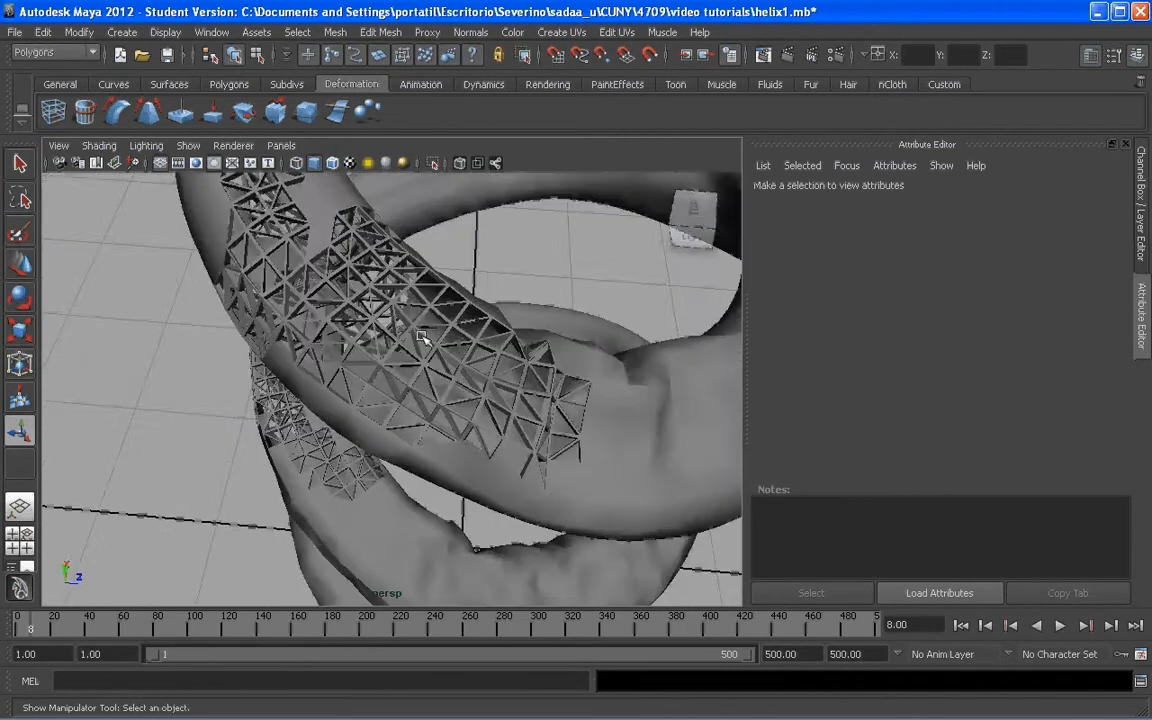
{"action": "left_click_drag", "start_coordinate": [427, 337], "coordinate": [368, 321], "text": "alt"}
{"action": "scroll", "coordinate": [372, 324], "scroll_direction": "down", "scroll_amount": 2}
{"action": "middle_click_drag", "start_coordinate": [372, 324], "coordinate": [429, 385], "text": "alt"}
{"action": "left_click_drag", "start_coordinate": [429, 385], "coordinate": [345, 290], "text": "alt"}
{"action": "middle_click_drag", "start_coordinate": [345, 290], "coordinate": [453, 437], "text": "alt"}
{"action": "scroll", "coordinate": [465, 399], "scroll_direction": "up", "scroll_amount": 5}
{"action": "left_click_drag", "start_coordinate": [431, 388], "coordinate": [394, 392], "text": "alt"}
{"action": "scroll", "coordinate": [388, 388], "scroll_direction": "up", "scroll_amount": 3}
{"action": "scroll", "coordinate": [404, 382], "scroll_direction": "up", "scroll_amount": 2}
{"action": "scroll", "coordinate": [394, 375], "scroll_direction": "down", "scroll_amount": 6}
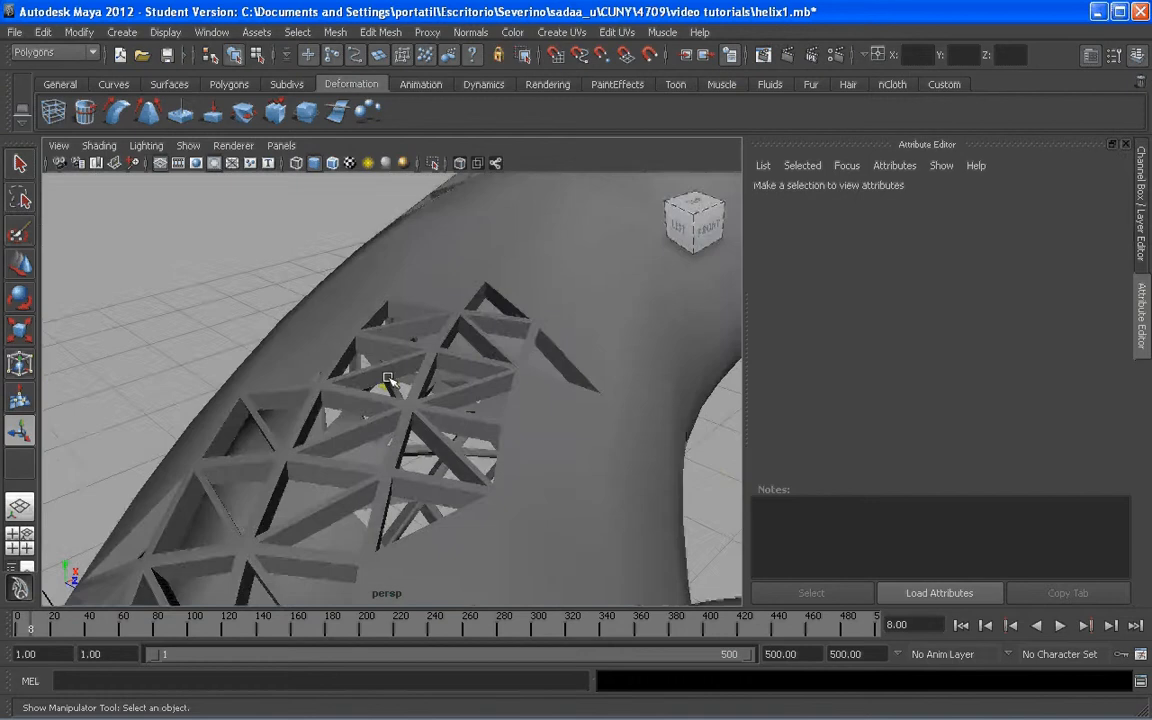
{"action": "scroll", "coordinate": [398, 288], "scroll_direction": "up", "scroll_amount": 5}
{"action": "middle_click_drag", "start_coordinate": [391, 383], "coordinate": [402, 258], "text": "alt"}
{"action": "left_click_drag", "start_coordinate": [402, 258], "coordinate": [364, 355], "text": "alt"}
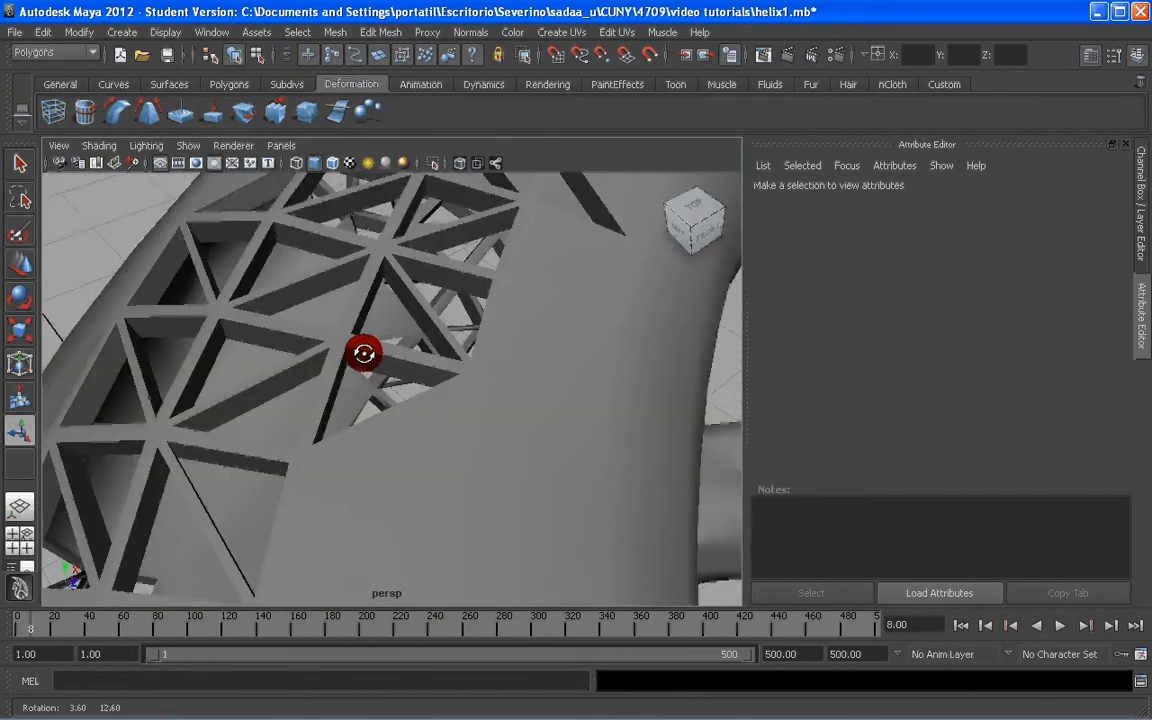
Inspect where the triangular openings end and the solid helix surface begins.
{"action": "scroll", "coordinate": [366, 350], "scroll_direction": "up", "scroll_amount": 3}
{"action": "middle_click_drag", "start_coordinate": [366, 350], "coordinate": [406, 195], "text": "alt"}
{"action": "scroll", "coordinate": [373, 288], "scroll_direction": "up", "scroll_amount": 3}
{"action": "scroll", "coordinate": [373, 288], "scroll_direction": "down", "scroll_amount": 5}
{"action": "scroll", "coordinate": [375, 349], "scroll_direction": "up", "scroll_amount": 5}
{"action": "scroll", "coordinate": [378, 322], "scroll_direction": "down", "scroll_amount": 5}
{"action": "middle_click_drag", "start_coordinate": [404, 344], "coordinate": [396, 312], "text": "alt"}
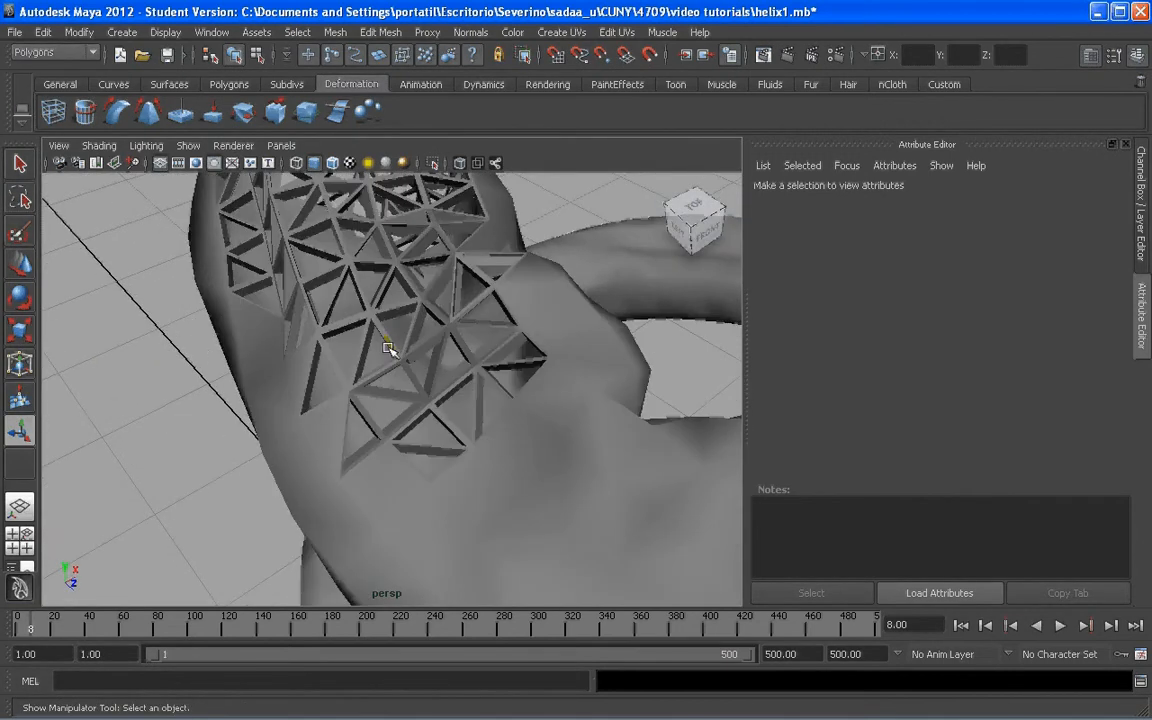
{"action": "left_click_drag", "start_coordinate": [391, 350], "coordinate": [391, 360], "text": "alt"}
{"action": "scroll", "coordinate": [391, 360], "scroll_direction": "up", "scroll_amount": 4}
{"action": "scroll", "coordinate": [386, 396], "scroll_direction": "down", "scroll_amount": 4}
{"action": "middle_click_drag", "start_coordinate": [391, 360], "coordinate": [335, 469], "text": "alt"}
{"action": "scroll", "coordinate": [385, 376], "scroll_direction": "up", "scroll_amount": 4}
{"action": "scroll", "coordinate": [394, 360], "scroll_direction": "down", "scroll_amount": 5}
{"action": "scroll", "coordinate": [375, 396], "scroll_direction": "down", "scroll_amount": 4}
{"action": "middle_click_drag", "start_coordinate": [375, 396], "coordinate": [417, 345], "text": "alt"}
Examine the lattice in close-up, looking through the openings at the inner side of the tube.
{"action": "scroll", "coordinate": [459, 354], "scroll_direction": "up", "scroll_amount": 8}
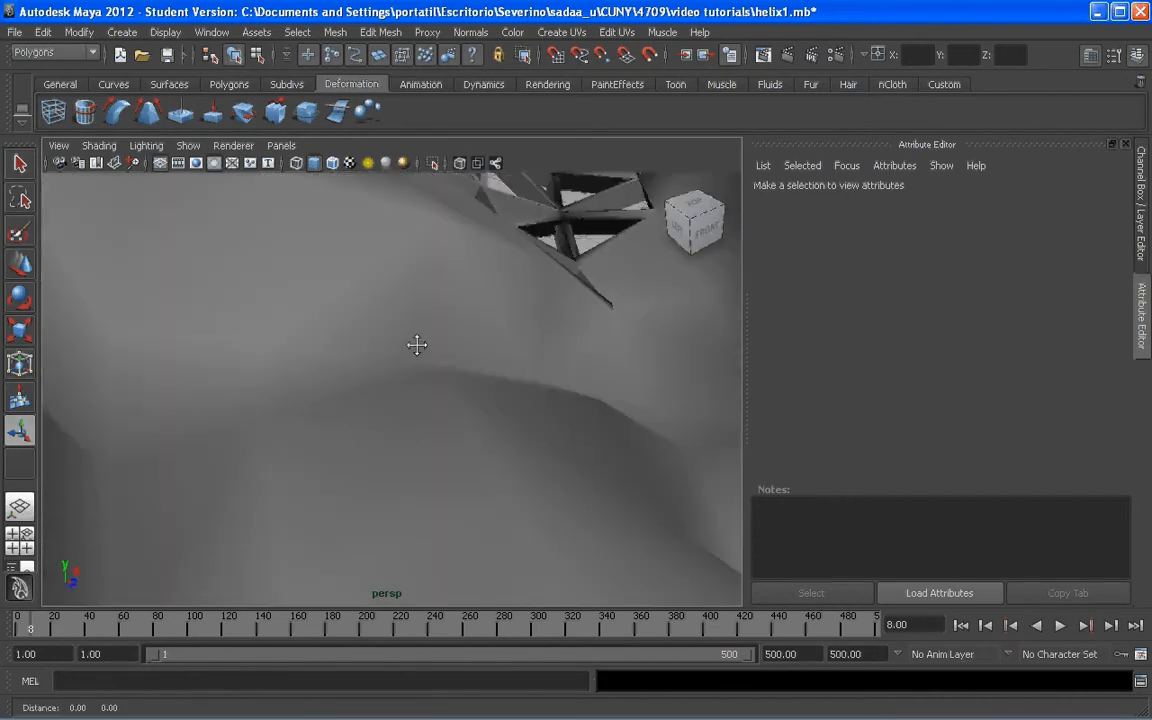
{"action": "scroll", "coordinate": [414, 360], "scroll_direction": "down", "scroll_amount": 8}
{"action": "scroll", "coordinate": [499, 368], "scroll_direction": "up", "scroll_amount": 8}
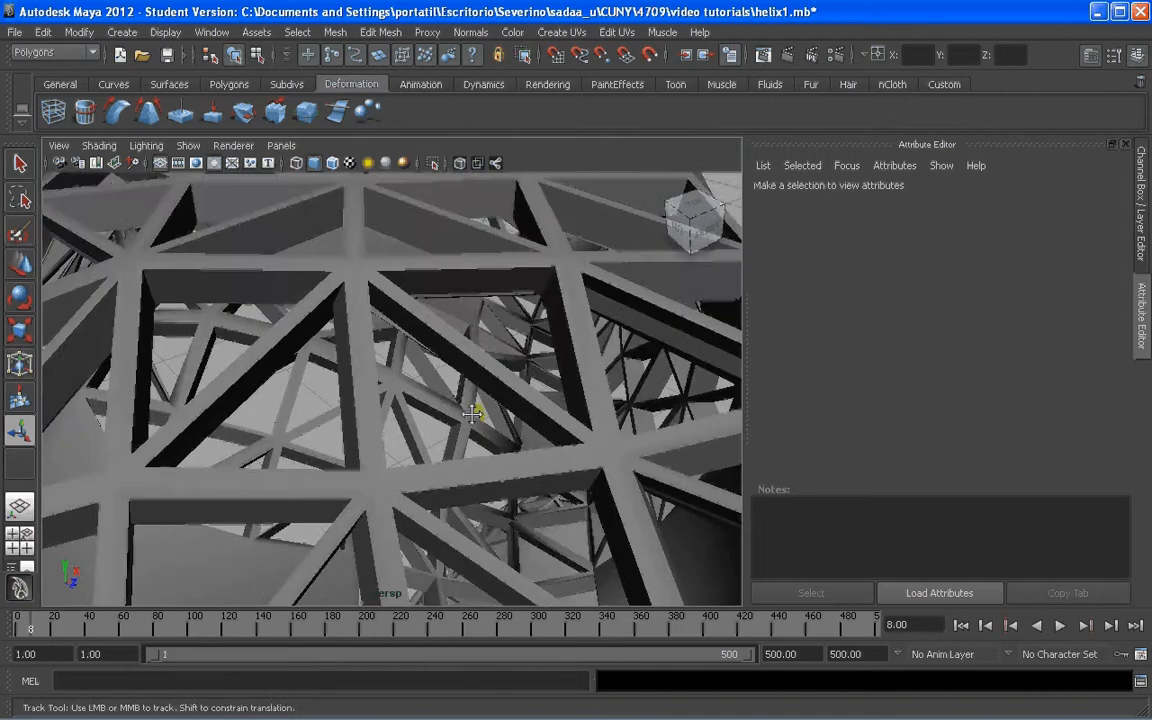
{"action": "scroll", "coordinate": [466, 425], "scroll_direction": "down", "scroll_amount": 4}
{"action": "scroll", "coordinate": [474, 411], "scroll_direction": "up", "scroll_amount": 5}
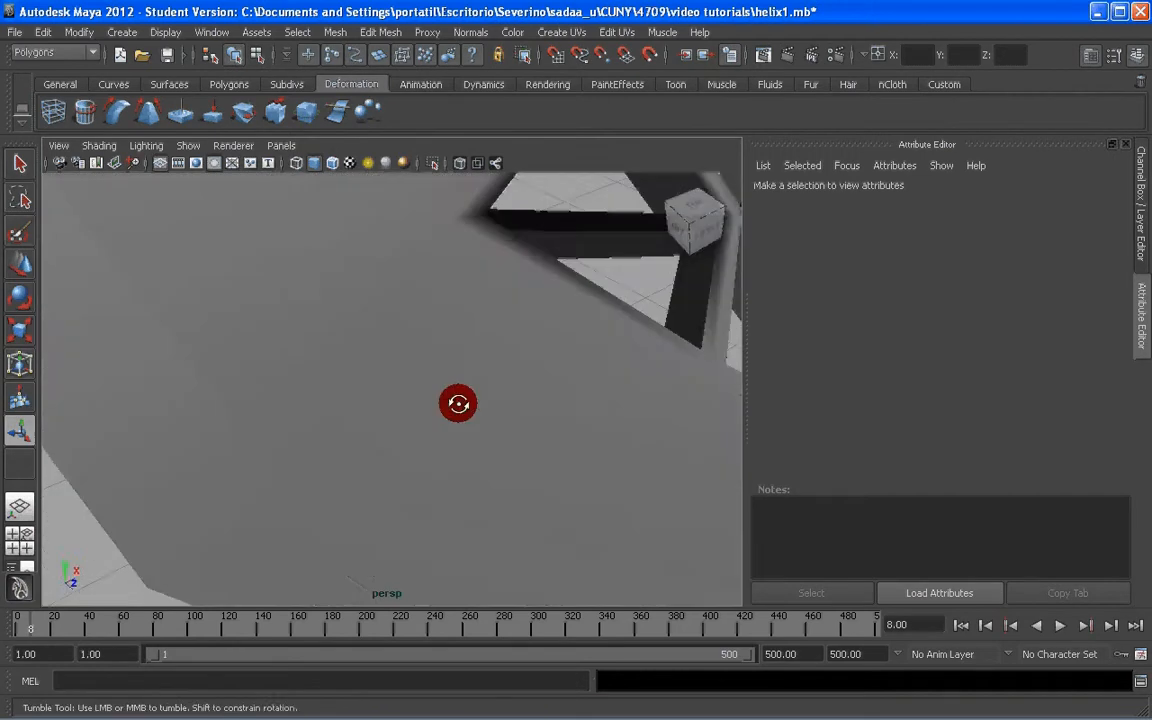
{"action": "left_click_drag", "start_coordinate": [458, 404], "coordinate": [528, 351], "text": "alt"}
{"action": "scroll", "coordinate": [528, 351], "scroll_direction": "down", "scroll_amount": 6}
{"action": "scroll", "coordinate": [513, 347], "scroll_direction": "up", "scroll_amount": 6}
{"action": "scroll", "coordinate": [513, 347], "scroll_direction": "up", "scroll_amount": 8}
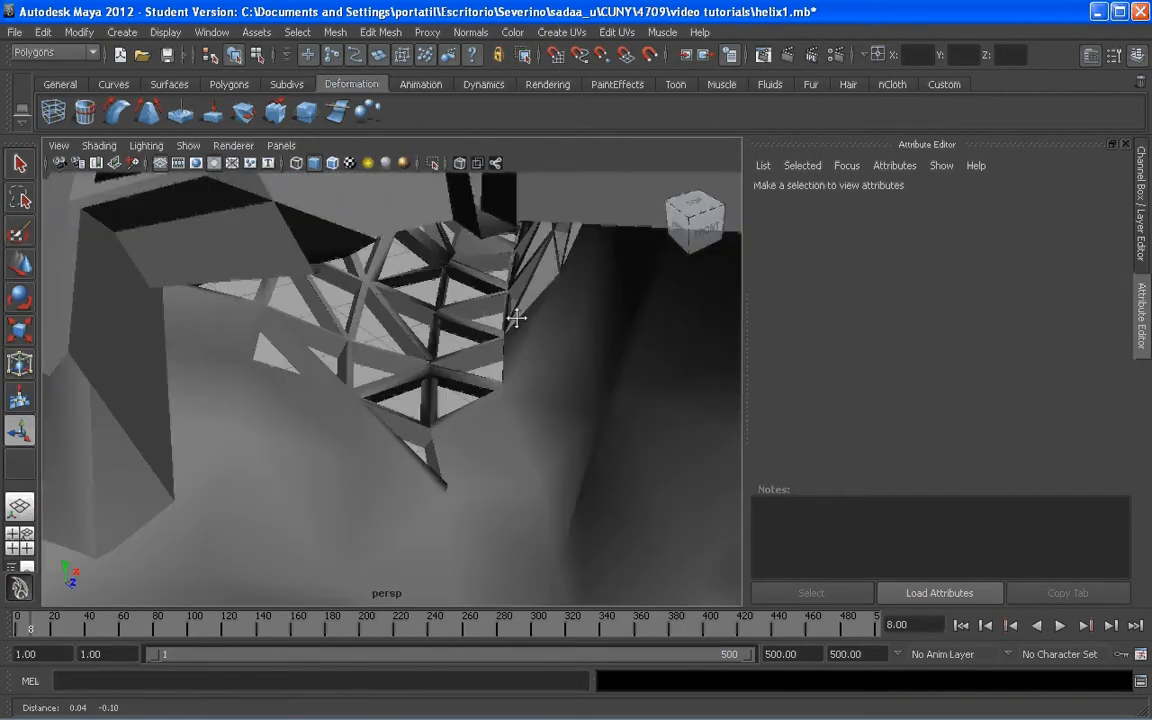
{"action": "scroll", "coordinate": [456, 300], "scroll_direction": "down", "scroll_amount": 5}
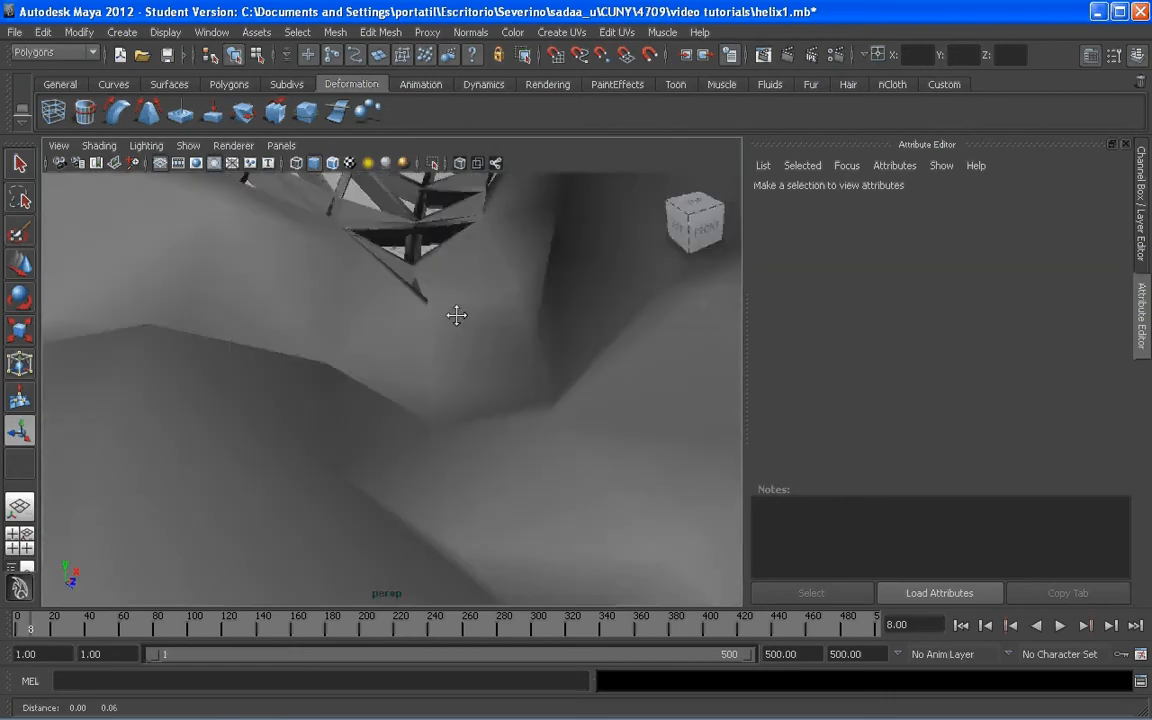
{"action": "left_click_drag", "start_coordinate": [460, 362], "coordinate": [441, 328], "text": "alt"}
{"action": "middle_click_drag", "start_coordinate": [442, 328], "coordinate": [442, 350], "text": "alt"}
{"action": "scroll", "coordinate": [440, 343], "scroll_direction": "down", "scroll_amount": 1}
{"action": "scroll", "coordinate": [441, 343], "scroll_direction": "up", "scroll_amount": 2}
{"action": "scroll", "coordinate": [438, 343], "scroll_direction": "down", "scroll_amount": 2}
{"action": "scroll", "coordinate": [438, 340], "scroll_direction": "up", "scroll_amount": 2}
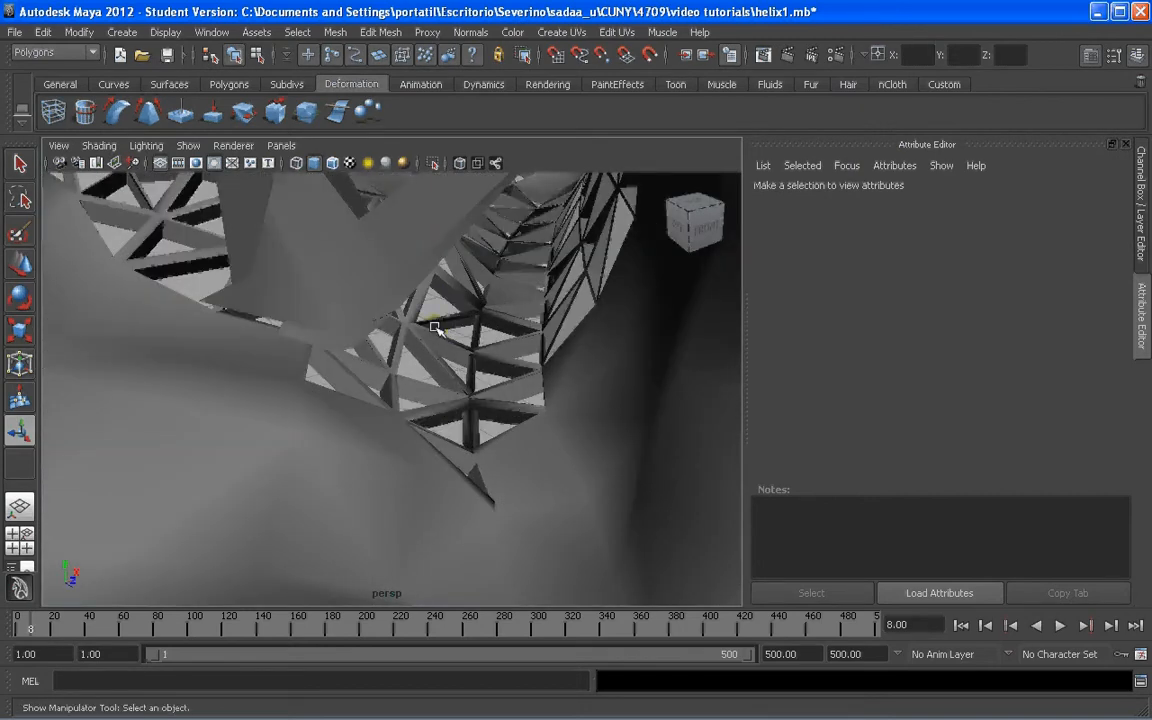
Examine the perforated lattice from inside the tube, from the lower opening edges to a close-up of the strut thickness.
{"action": "key", "text": "g"}
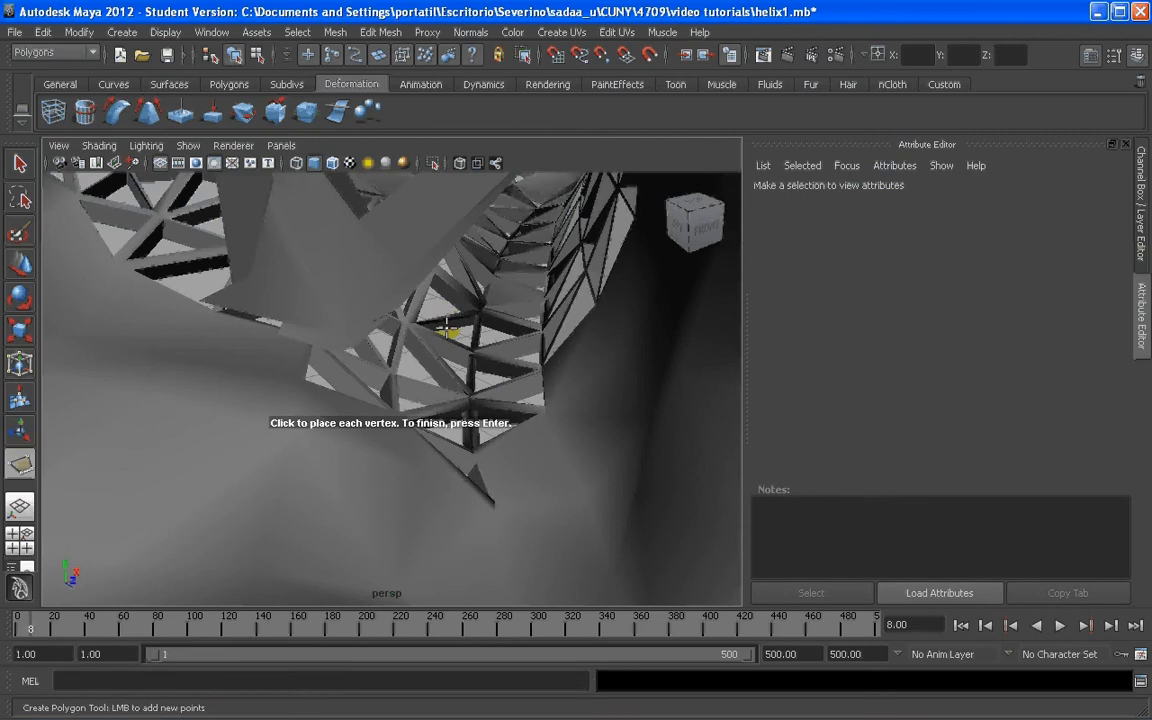
{"action": "key", "text": "q"}
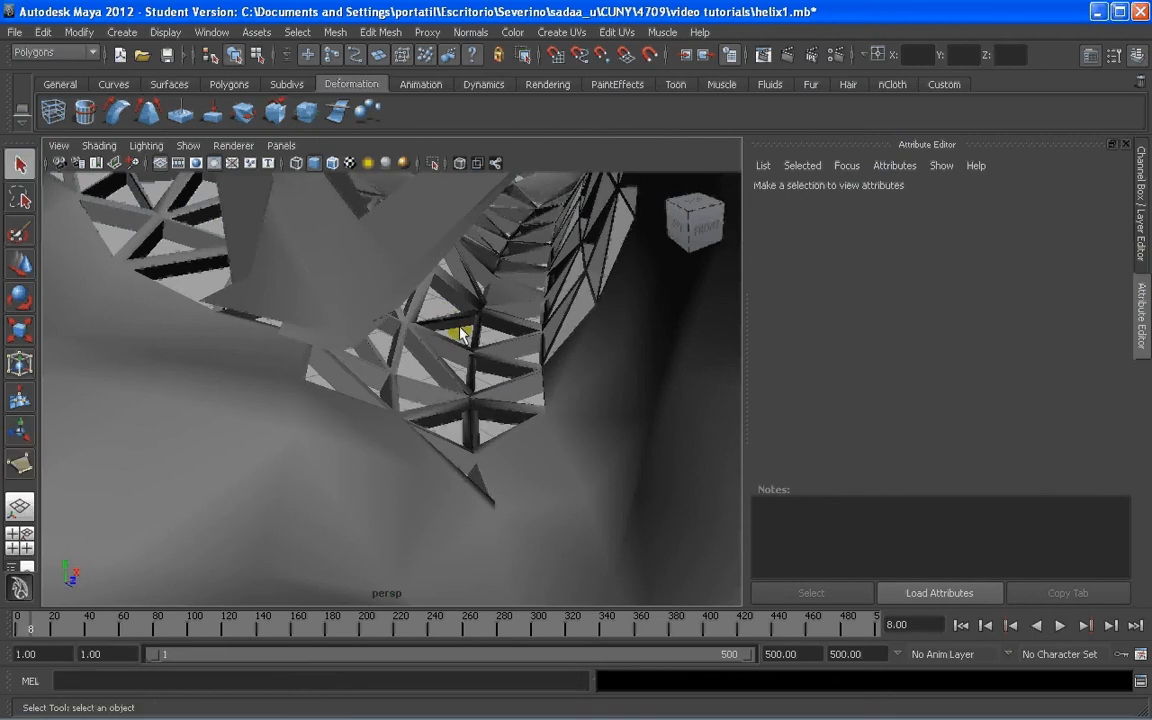
{"action": "scroll", "coordinate": [450, 328], "scroll_direction": "down", "scroll_amount": 3}
{"action": "mouse_move", "coordinate": [448, 323]}
{"action": "right_mouse_down", "text": "alt"}
{"action": "mouse_move", "coordinate": [449, 268]}
{"action": "mouse_move", "coordinate": [450, 302]}
{"action": "right_mouse_up", "text": "alt"}
{"action": "scroll", "coordinate": [446, 348], "scroll_direction": "down", "scroll_amount": 3}
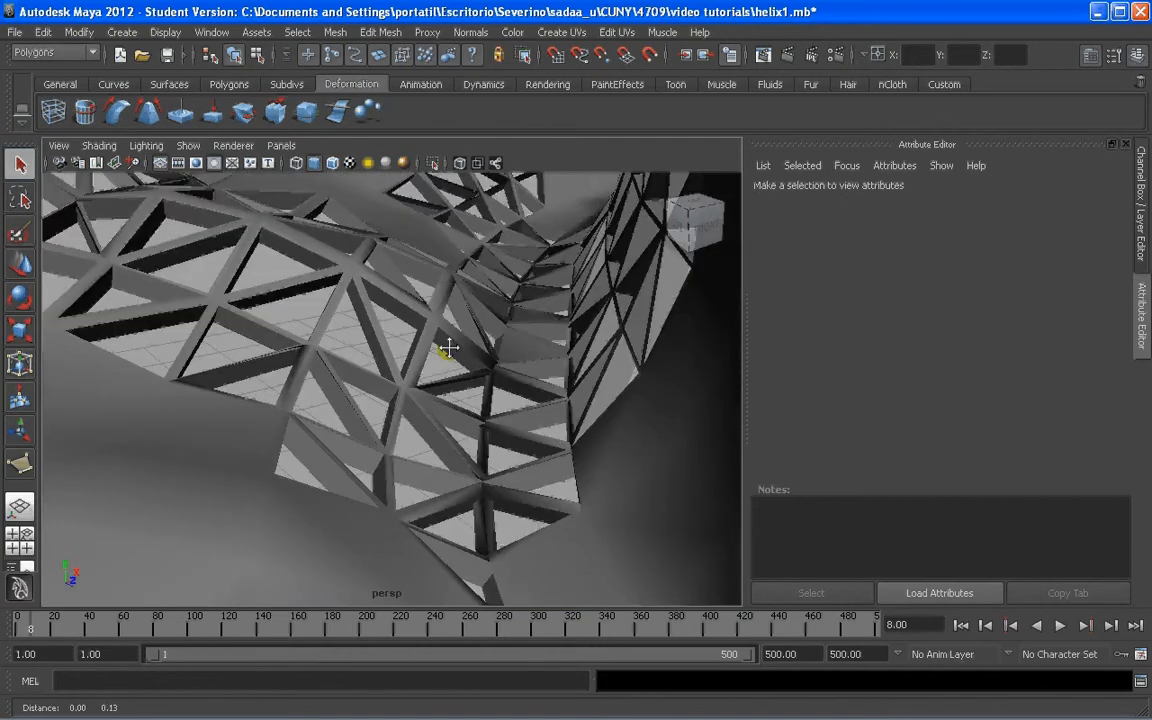
{"action": "scroll", "coordinate": [446, 348], "scroll_direction": "down", "scroll_amount": 3}
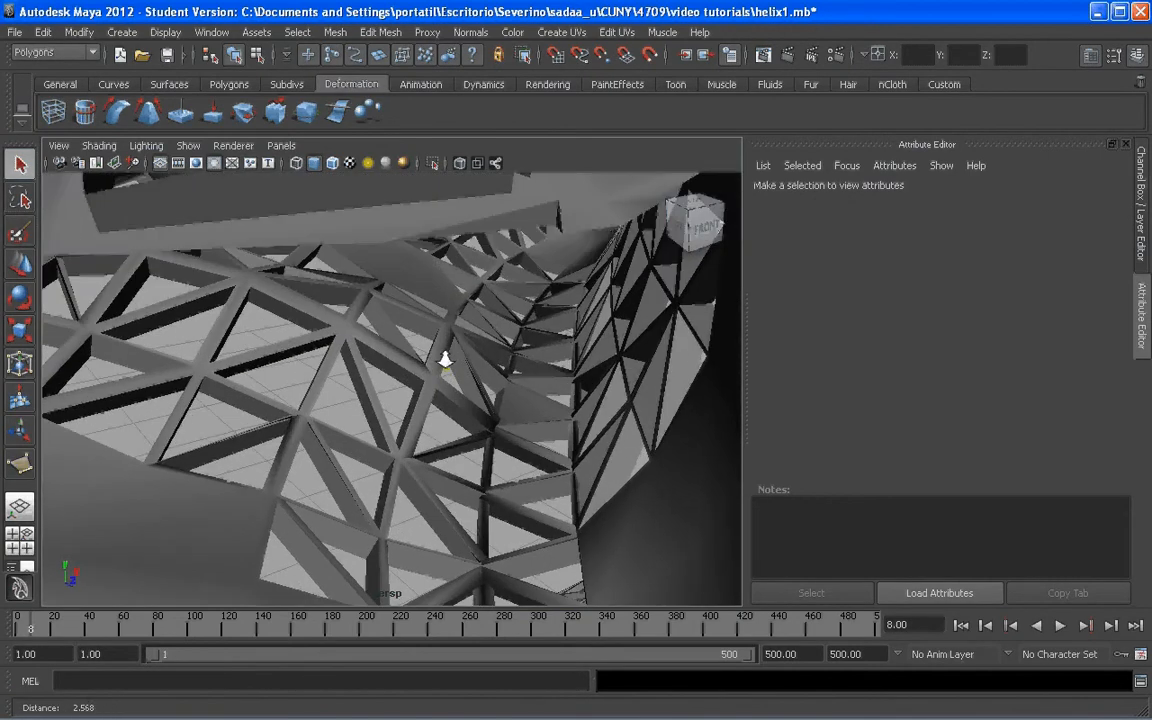
{"action": "left_click_drag", "start_coordinate": [437, 320], "coordinate": [436, 378], "text": "alt"}
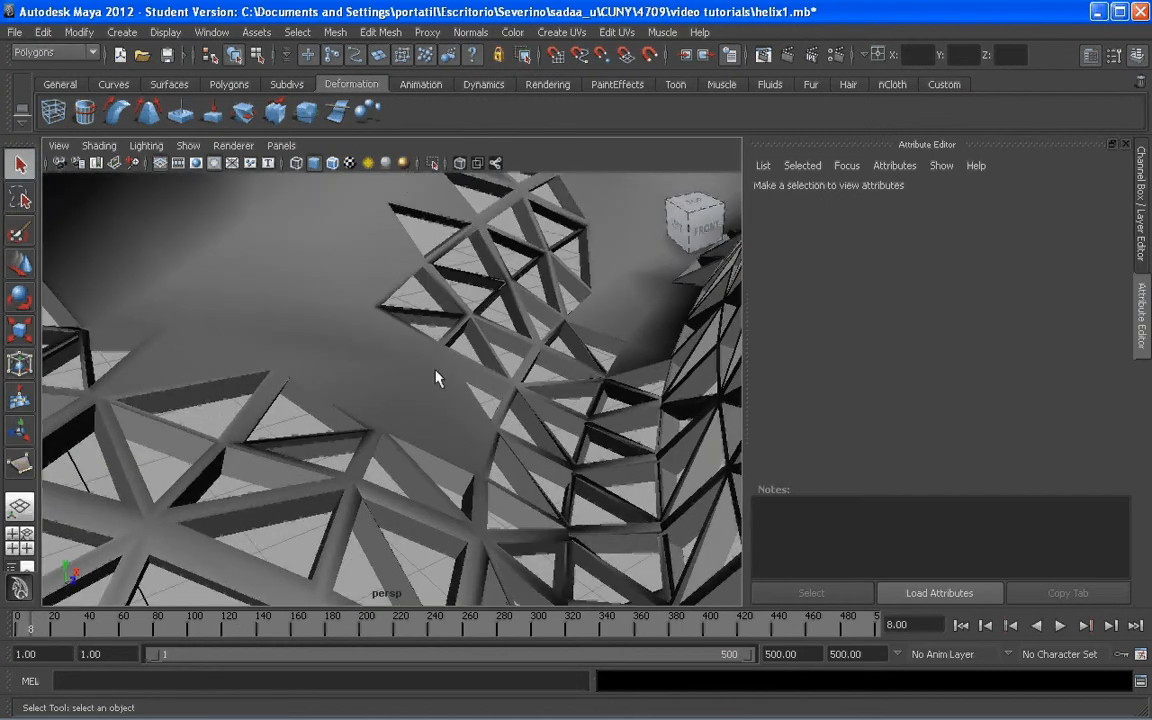
{"action": "scroll", "coordinate": [437, 370], "scroll_direction": "up", "scroll_amount": 3}
{"action": "middle_click_drag", "start_coordinate": [417, 368], "coordinate": [450, 353], "text": "alt"}
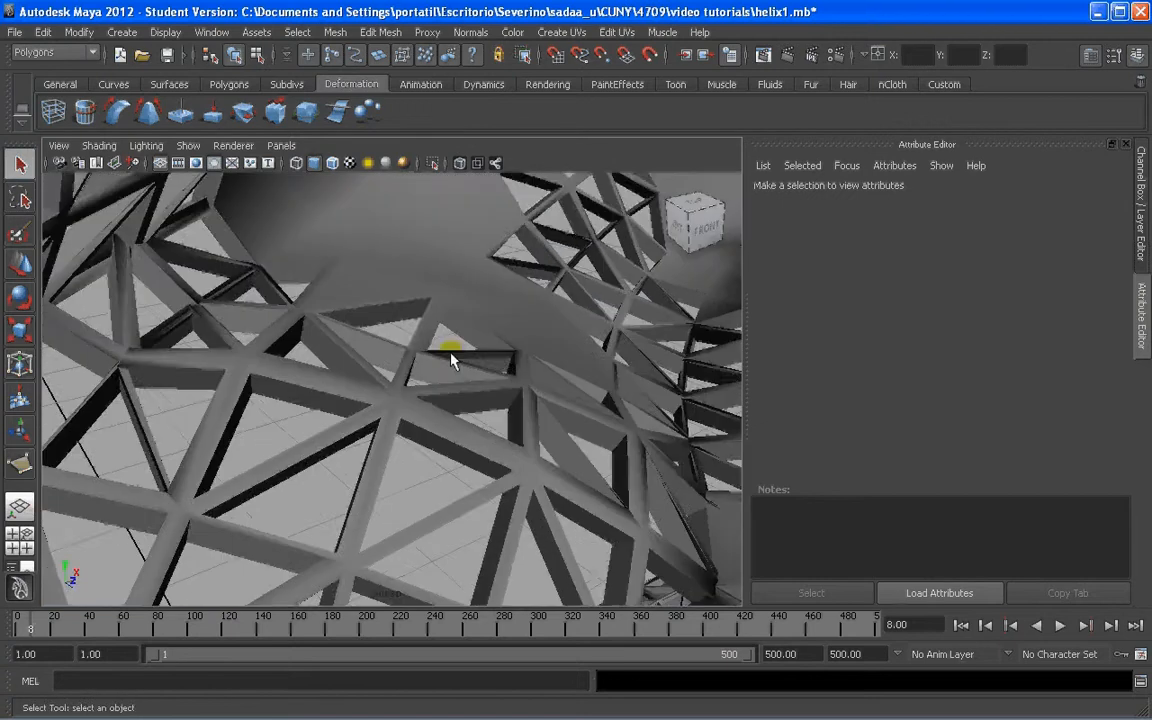
{"action": "right_click_drag", "start_coordinate": [450, 353], "coordinate": [443, 367], "text": "alt"}
{"action": "scroll", "coordinate": [439, 391], "scroll_direction": "up", "scroll_amount": 4}
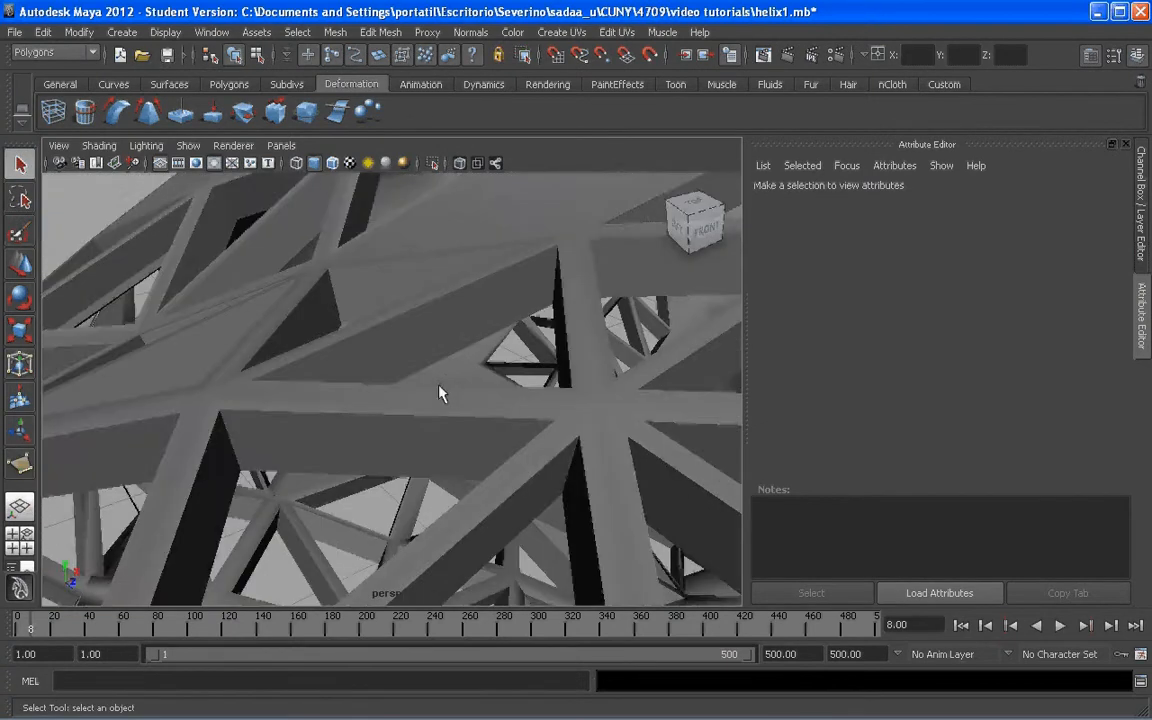
Examine the lattice interior from several distances to find a viewpoint looking along the triangular openings.
{"action": "scroll", "coordinate": [440, 393], "scroll_direction": "down", "scroll_amount": 4}
{"action": "middle_click_drag", "start_coordinate": [449, 340], "coordinate": [425, 313], "text": "alt"}
{"action": "left_click_drag", "start_coordinate": [425, 313], "coordinate": [425, 338], "text": "alt"}
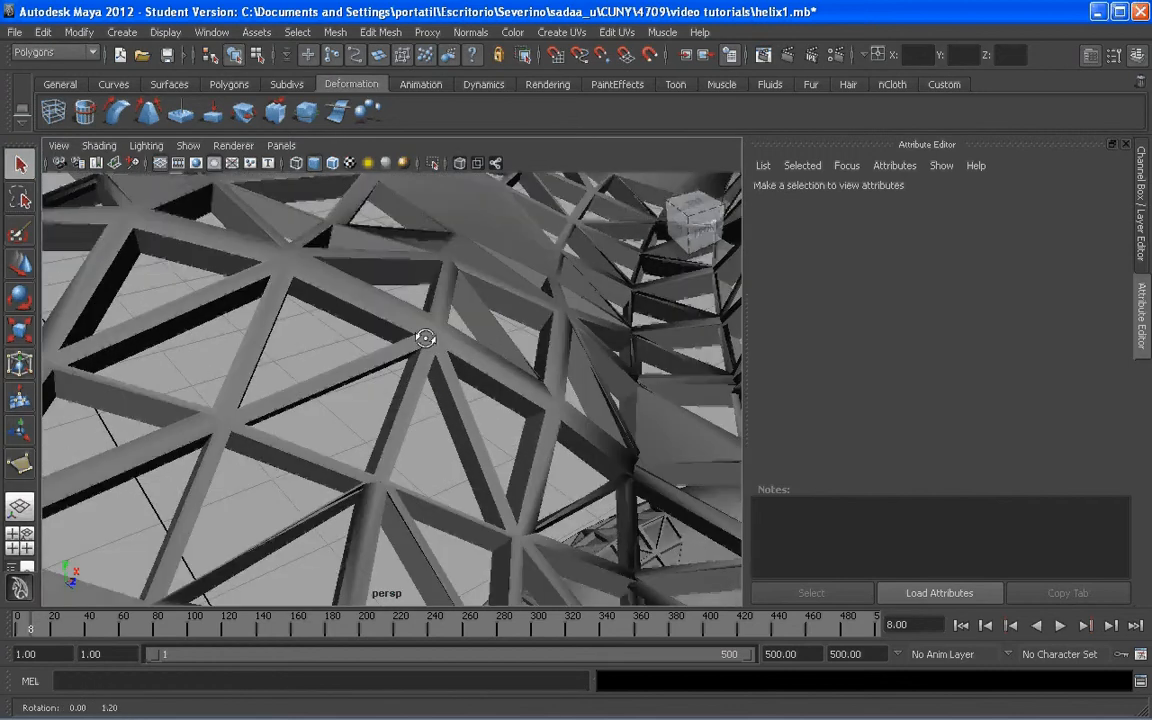
{"action": "scroll", "coordinate": [425, 345], "scroll_direction": "up", "scroll_amount": 4}
{"action": "scroll", "coordinate": [424, 346], "scroll_direction": "down", "scroll_amount": 4}
{"action": "middle_click_drag", "start_coordinate": [421, 328], "coordinate": [417, 300], "text": "alt"}
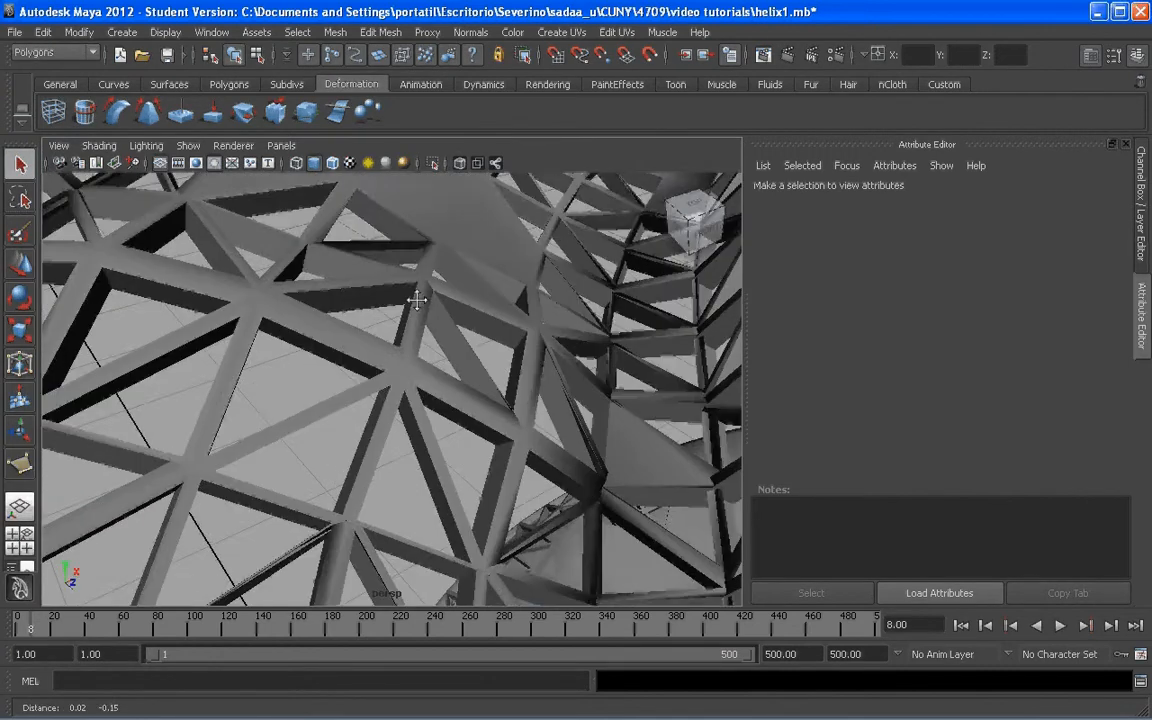
{"action": "scroll", "coordinate": [417, 298], "scroll_direction": "up", "scroll_amount": 8}
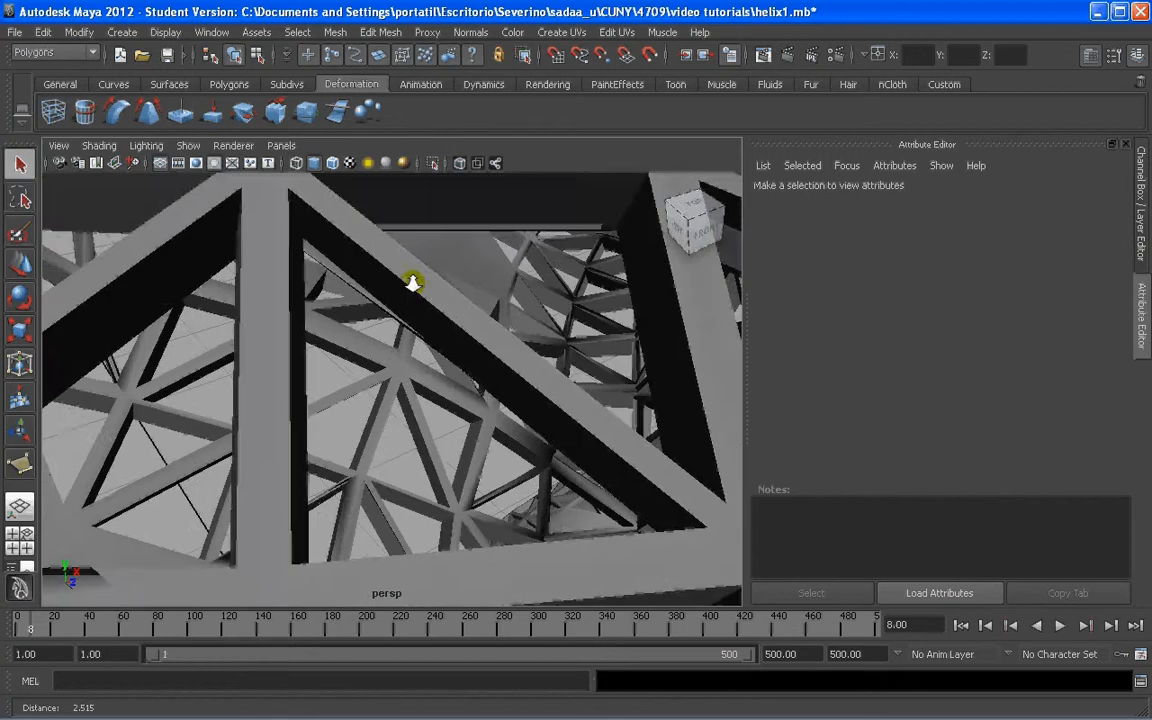
{"action": "scroll", "coordinate": [412, 285], "scroll_direction": "up", "scroll_amount": 3}
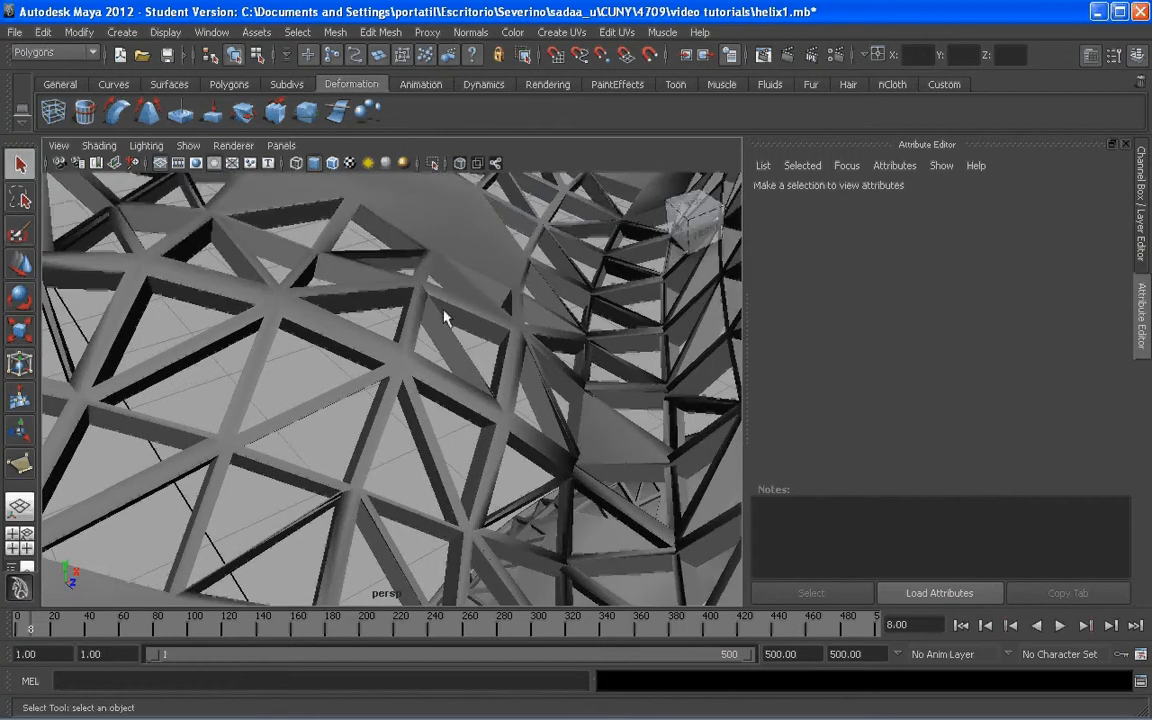
{"action": "middle_click_drag", "start_coordinate": [442, 303], "coordinate": [425, 292], "text": "alt"}
{"action": "scroll", "coordinate": [398, 291], "scroll_direction": "up", "scroll_amount": 3}
{"action": "mouse_move", "coordinate": [398, 291]}
{"action": "left_mouse_down", "text": "alt"}
{"action": "mouse_move", "coordinate": [378, 311]}
{"action": "mouse_move", "coordinate": [435, 328]}
{"action": "mouse_move", "coordinate": [424, 334]}
{"action": "left_mouse_up", "text": "alt"}
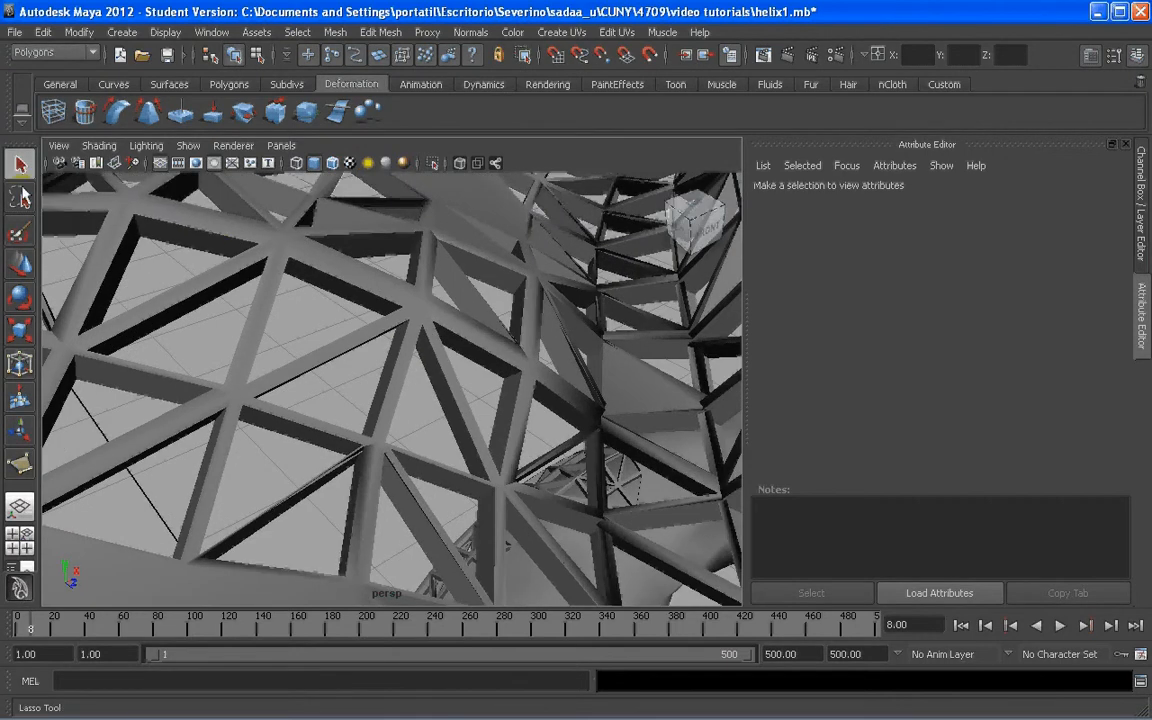
Select the persp camera with the Outliner shown and set its horizontal film aperture to 2.417.
{"action": "left_click", "coordinate": [15, 567]}
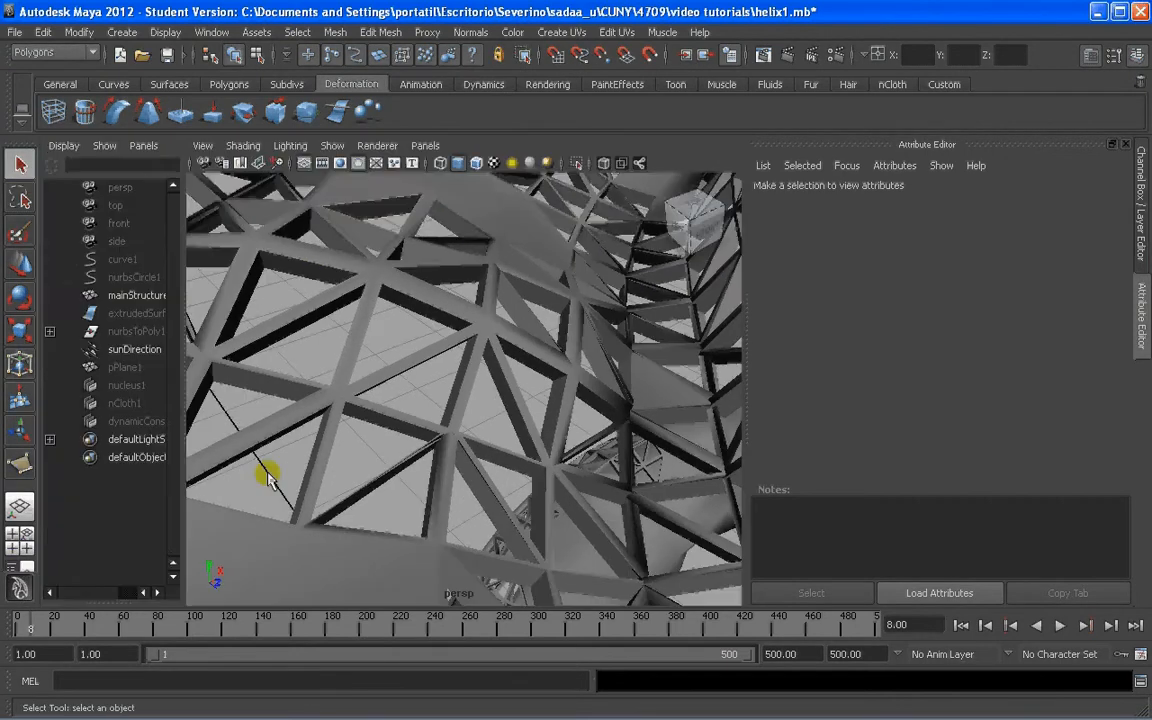
{"action": "left_click", "coordinate": [118, 187]}
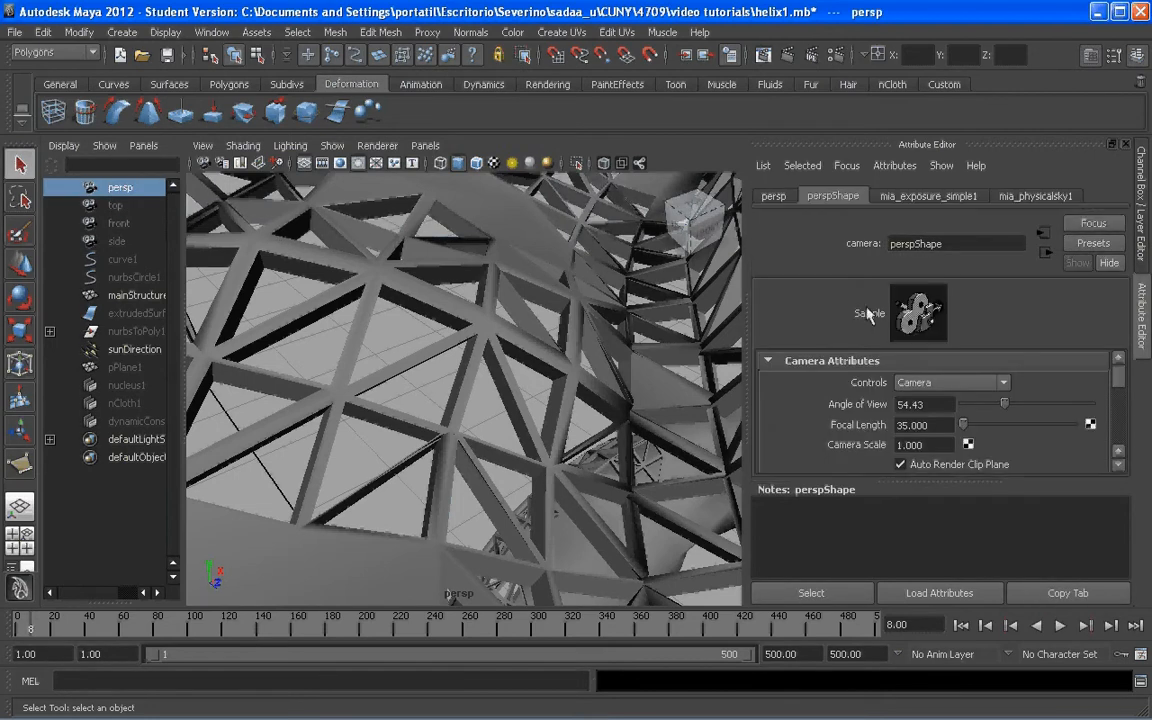
{"action": "key", "text": "ctrl+a"}
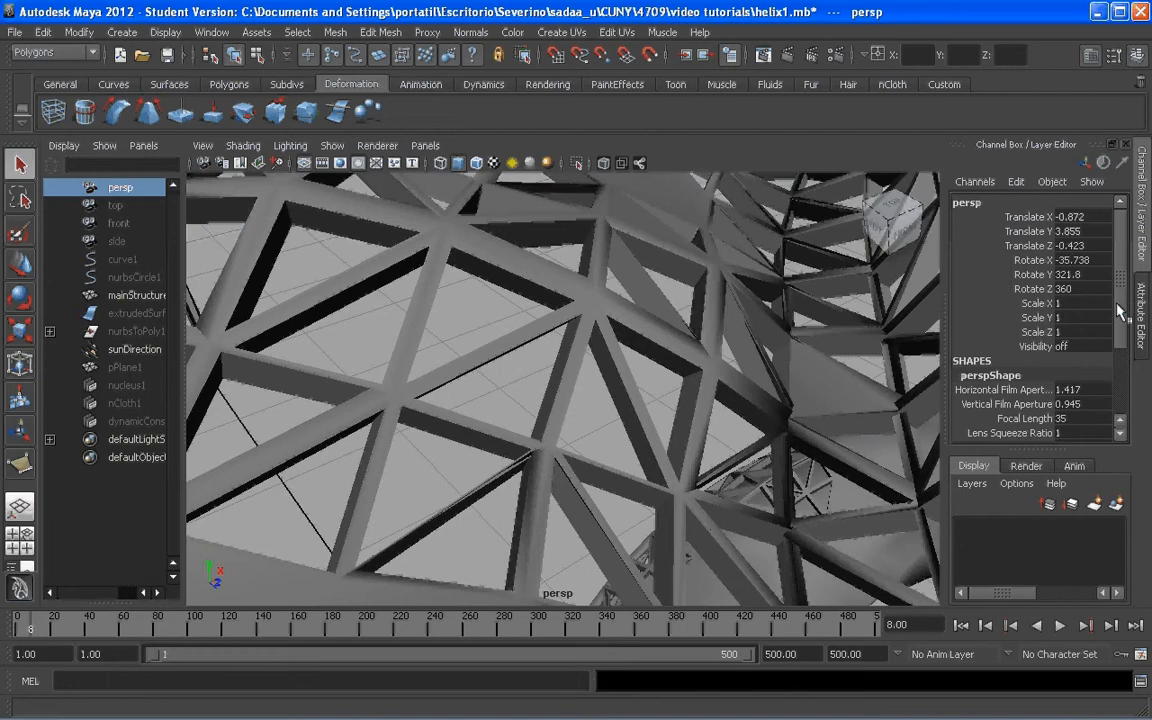
{"action": "scroll", "coordinate": [1121, 340], "scroll_direction": "down", "scroll_amount": 1}
{"action": "left_click", "coordinate": [1010, 320]}
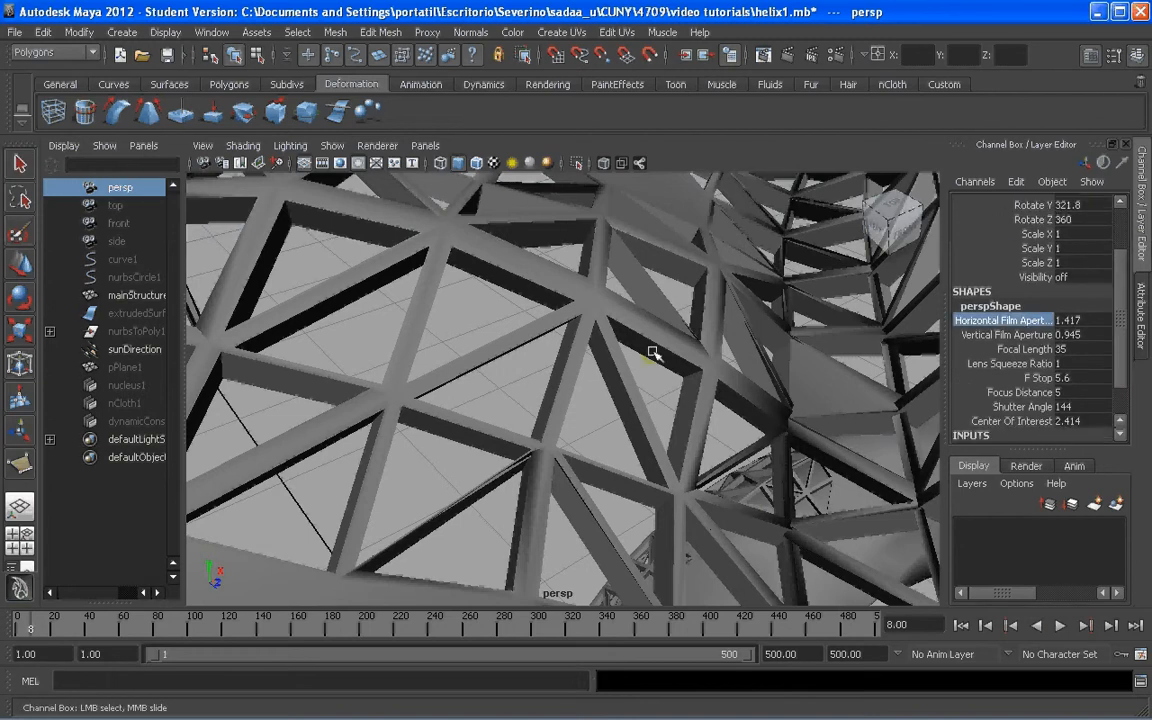
{"action": "middle_click_drag", "start_coordinate": [605, 352], "coordinate": [614, 352]}
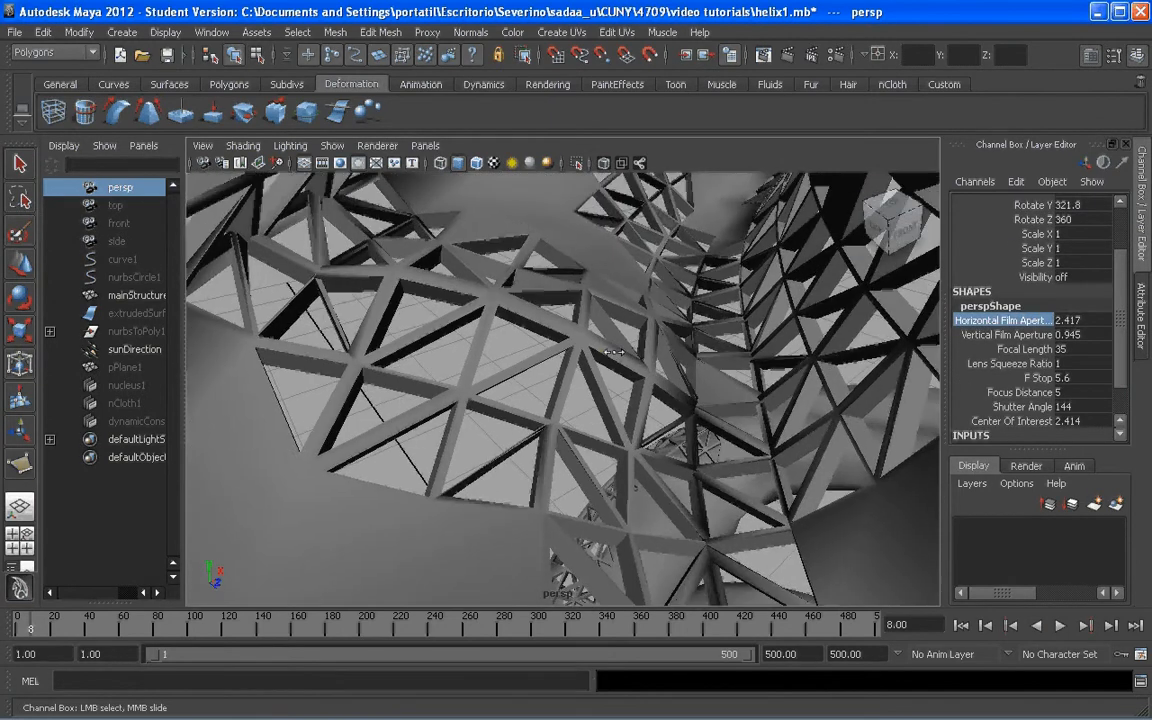
Set the persp camera's focal length to 29.6.
{"action": "left_click", "coordinate": [1008, 335]}
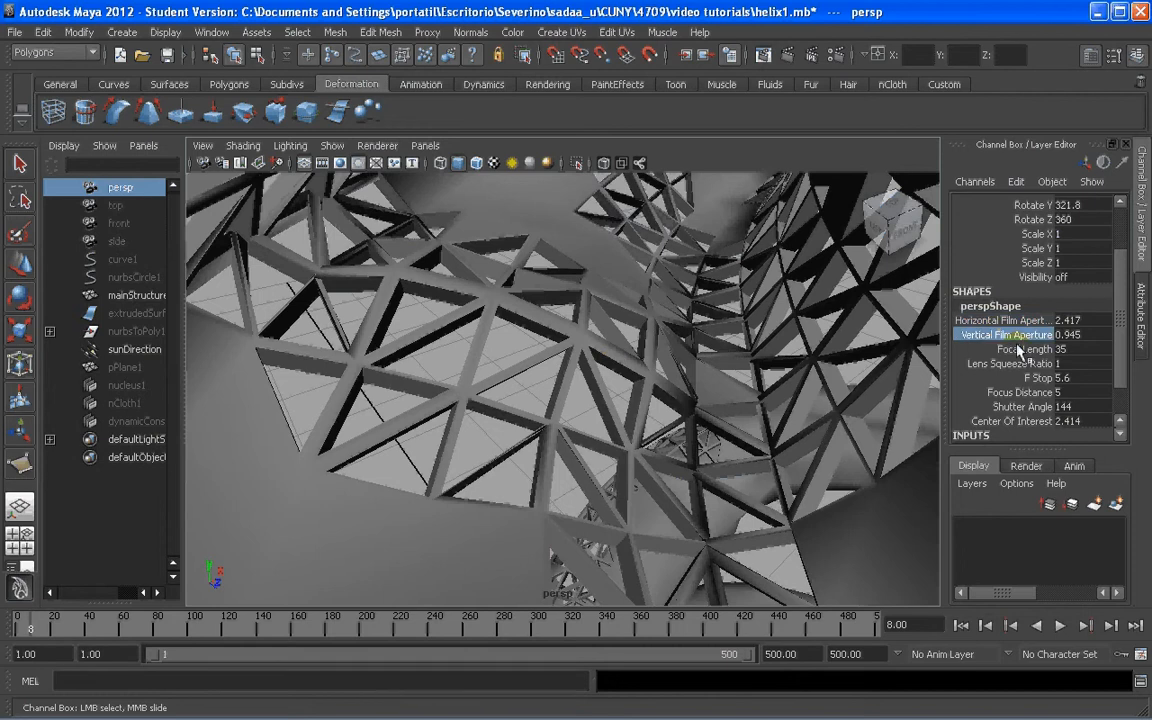
{"action": "left_click", "coordinate": [1019, 348]}
{"action": "middle_click_drag", "start_coordinate": [580, 369], "coordinate": [546, 369]}
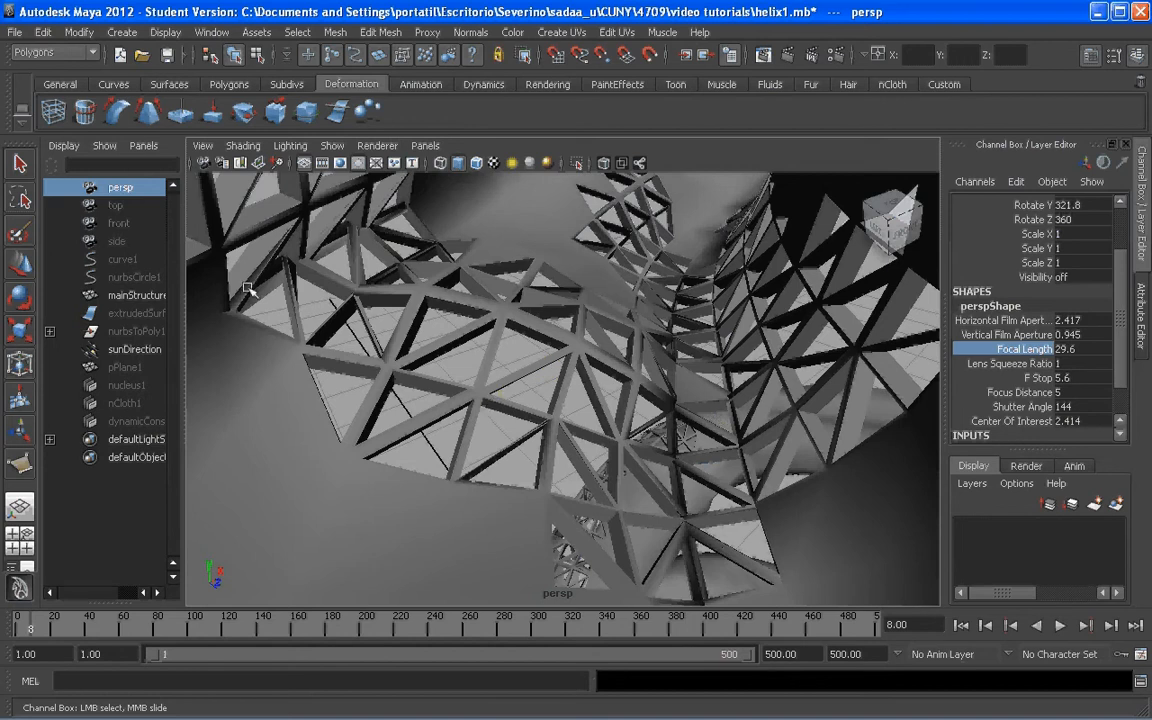
Save the current perspective view of the lattice interior as a new camera bookmark.
{"action": "left_click", "coordinate": [202, 145]}
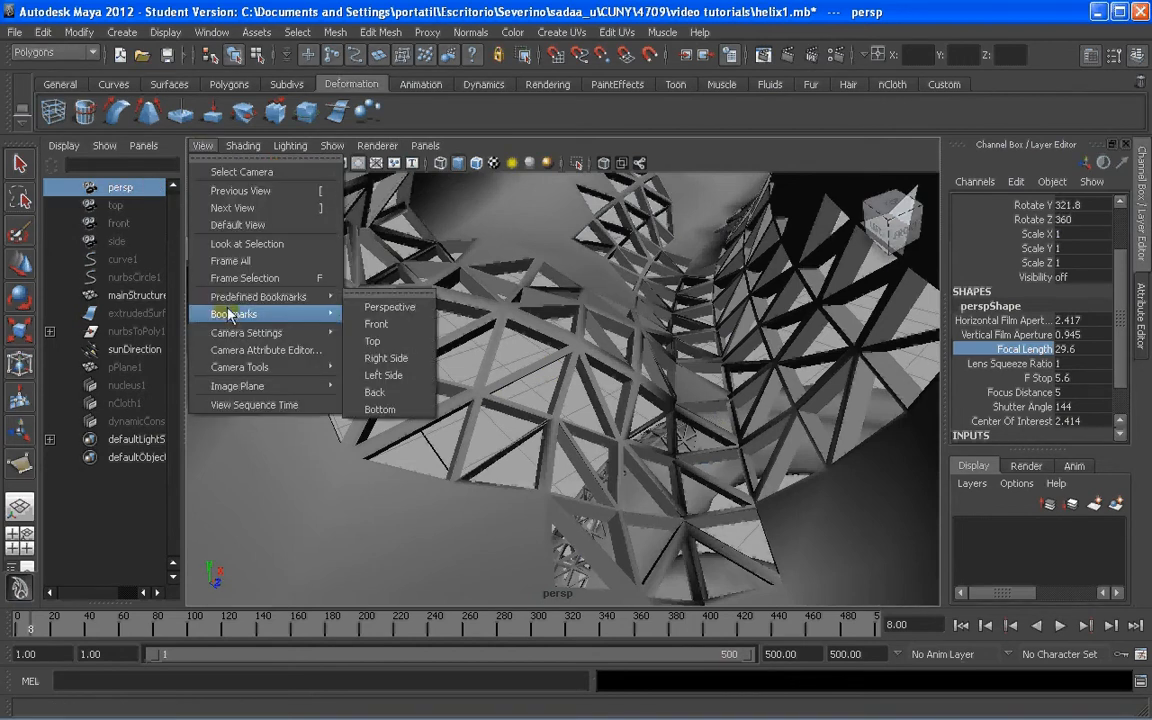
{"action": "mouse_move", "coordinate": [320, 314]}
{"action": "left_click", "coordinate": [393, 316]}
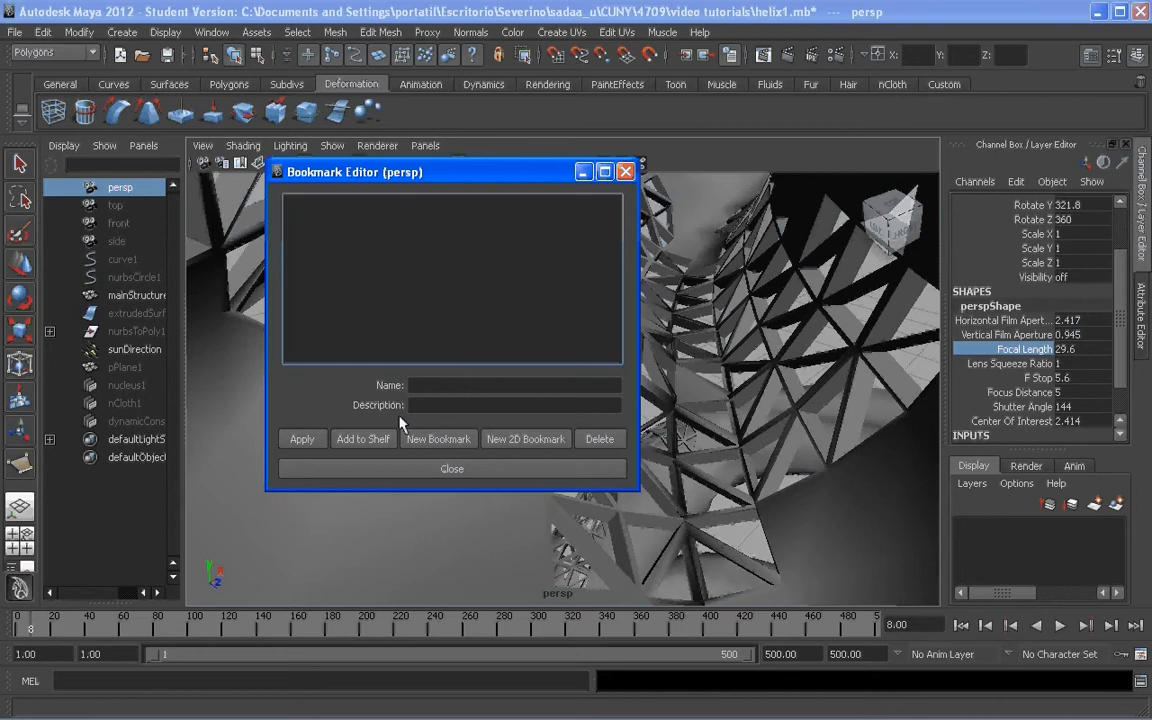
{"action": "left_click", "coordinate": [450, 445]}
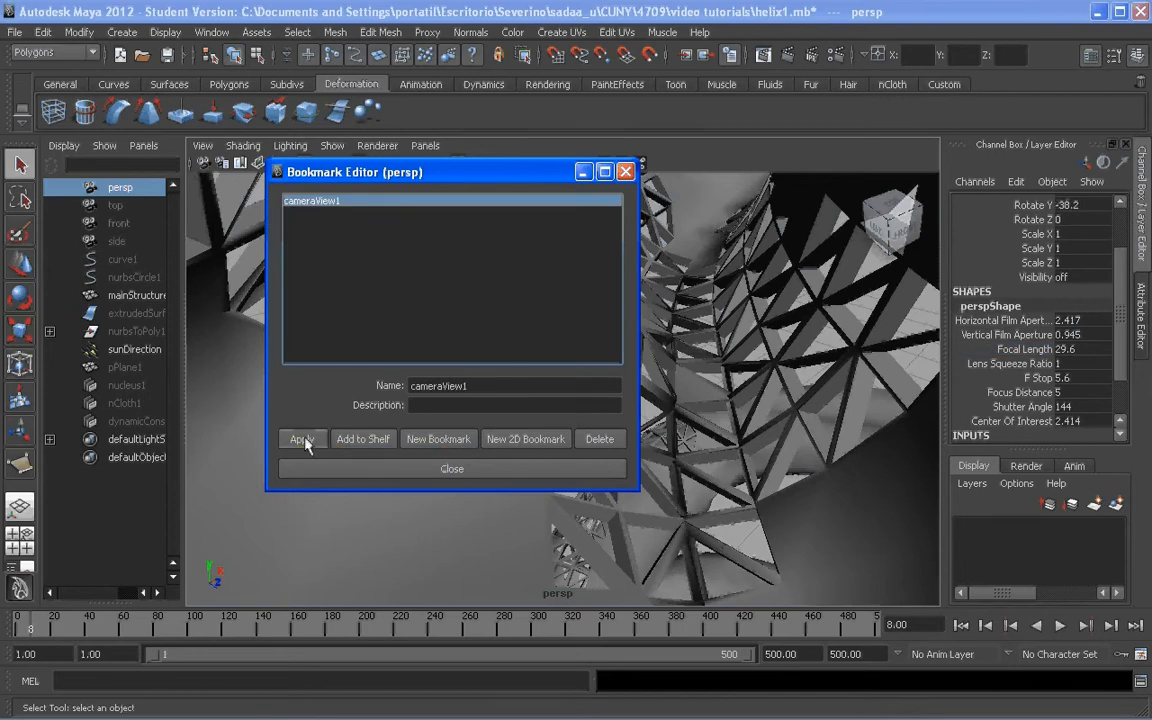
{"action": "left_click", "coordinate": [415, 474]}
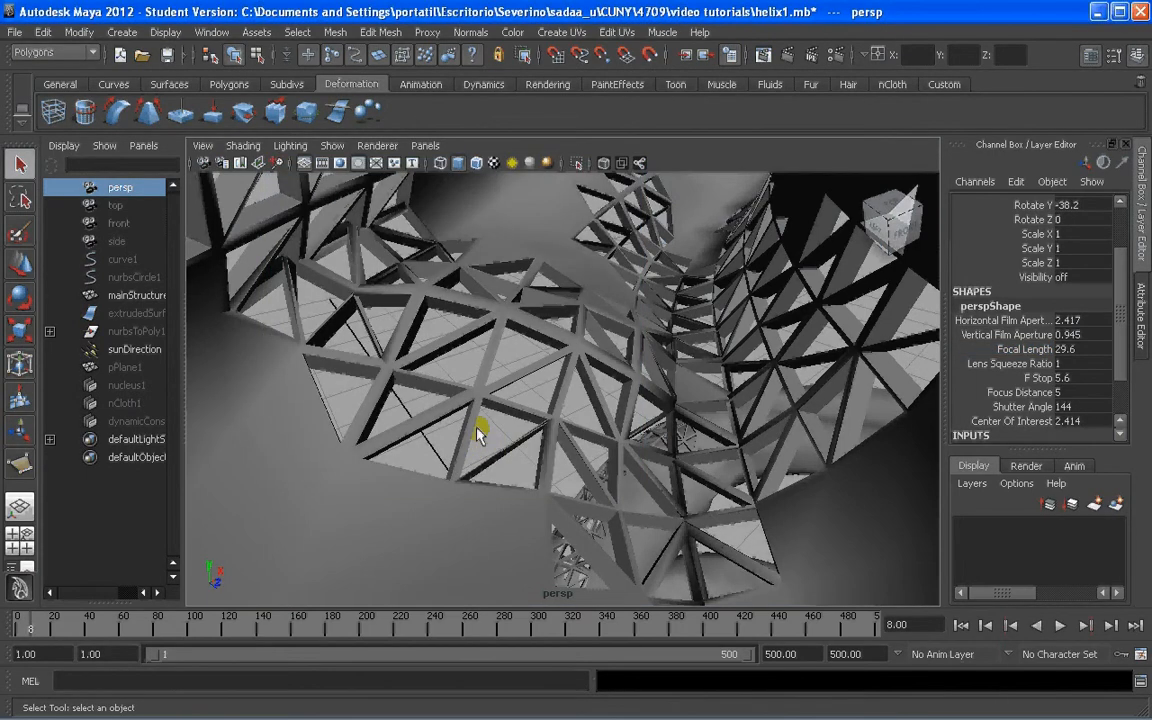
Restore the single perspective layout and bring the whole helix with its ground grid into view.
{"action": "left_click_drag", "start_coordinate": [478, 429], "coordinate": [637, 272], "text": "alt"}
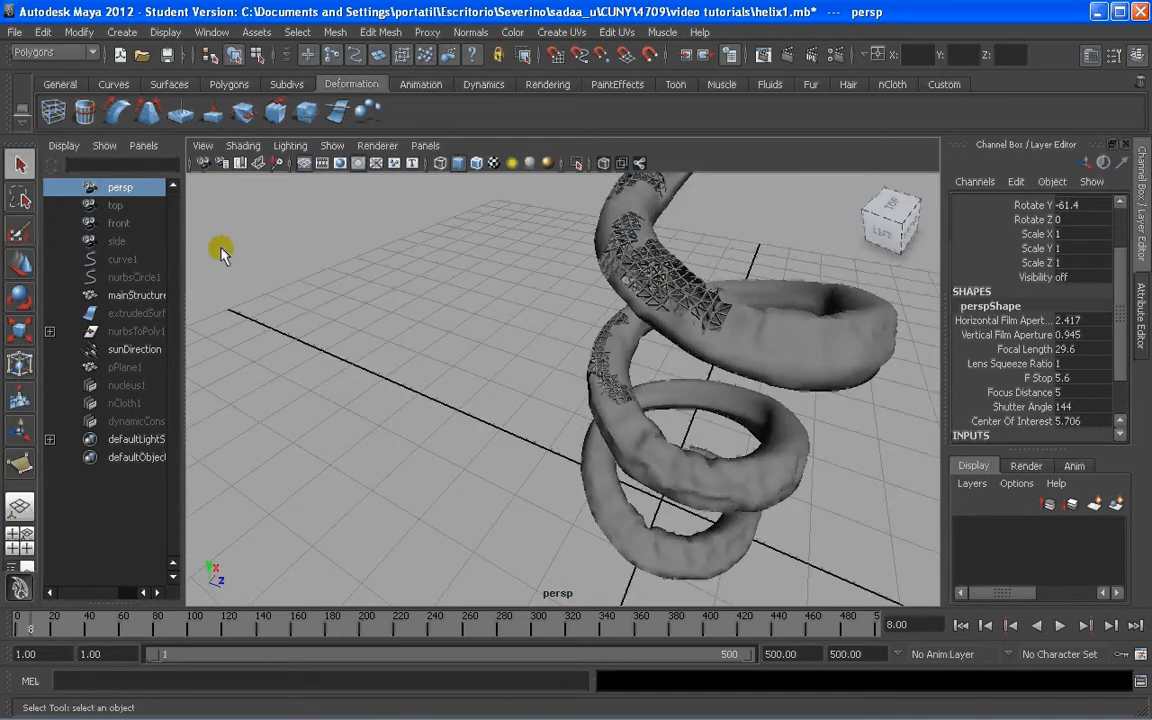
{"action": "left_click", "coordinate": [20, 508]}
{"action": "left_click_drag", "start_coordinate": [252, 442], "coordinate": [220, 448], "text": "alt"}
{"action": "middle_click_drag", "start_coordinate": [241, 408], "coordinate": [241, 404], "text": "alt"}
{"action": "scroll", "coordinate": [241, 404], "scroll_direction": "down", "scroll_amount": 3}
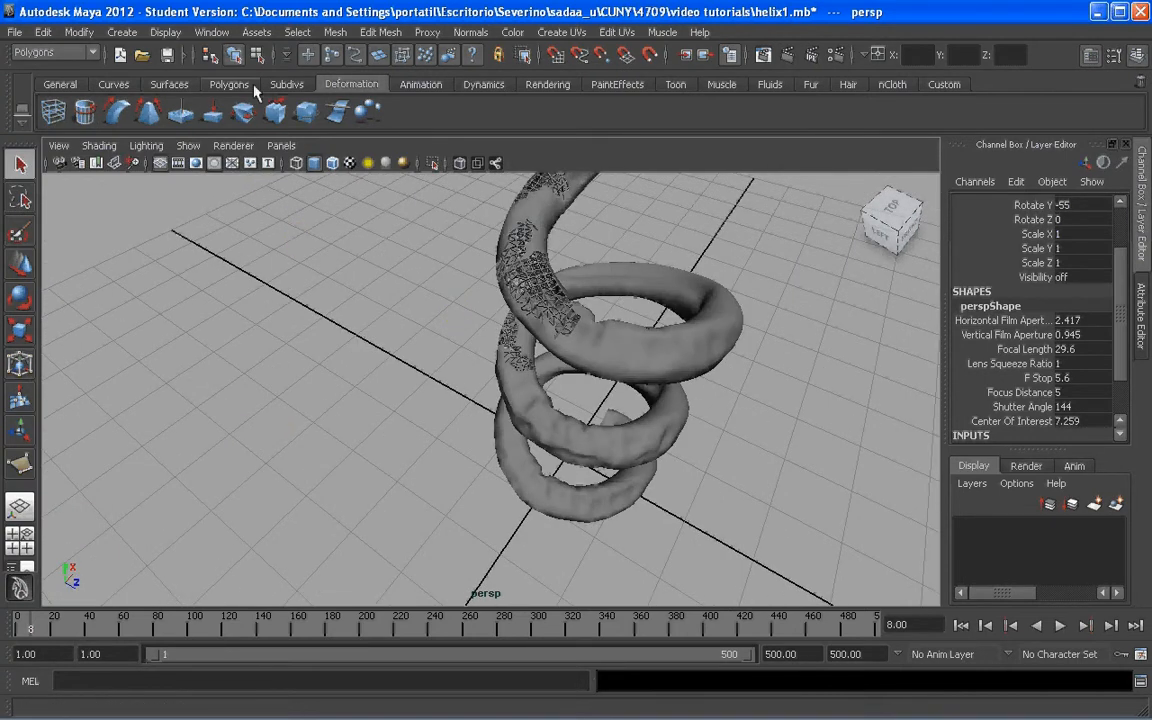
Create a polygon cube and move it beside the helix, to about X -0.144 and Z -2.985.
{"action": "left_click", "coordinate": [229, 84]}
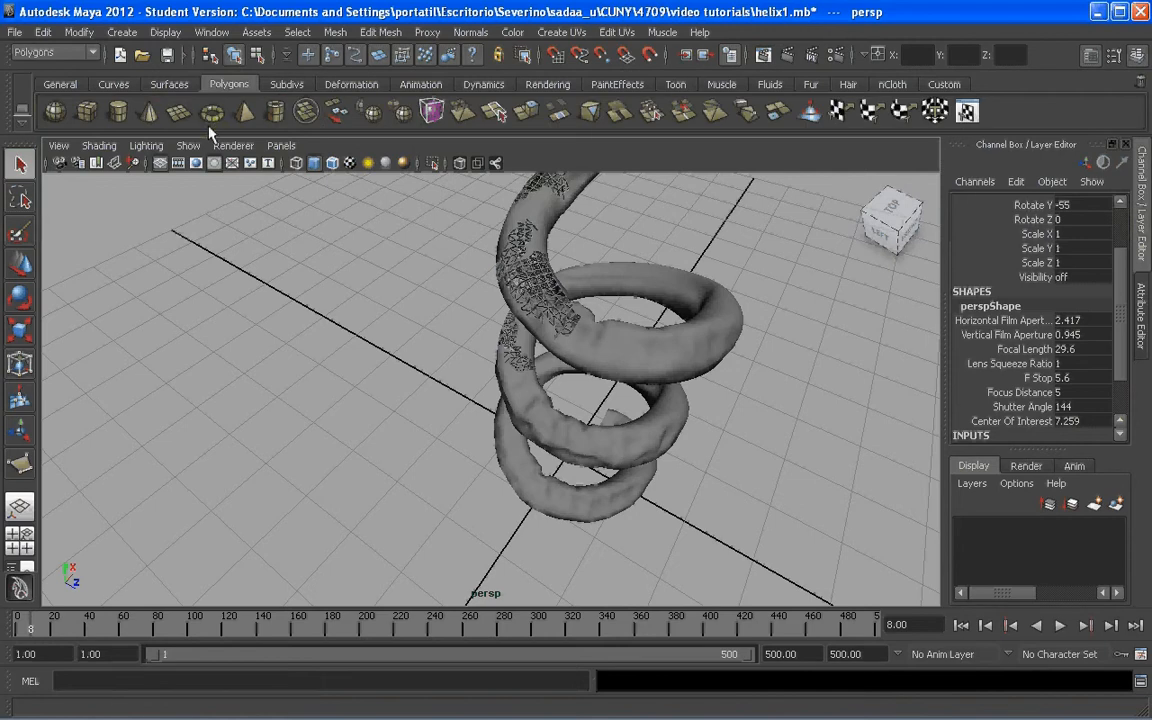
{"action": "left_click", "coordinate": [94, 115]}
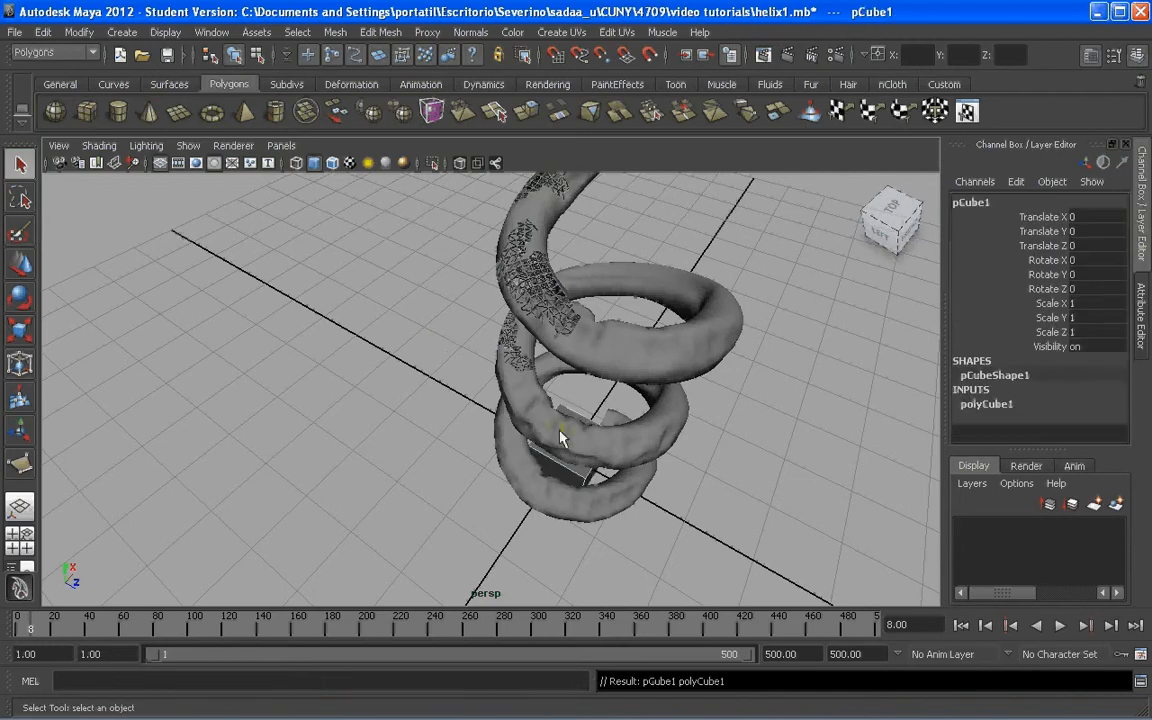
{"action": "key", "text": "w"}
{"action": "left_click_drag", "start_coordinate": [566, 424], "coordinate": [436, 380]}
Scale the cube to about 0.563 in X and 0.409 in Z.
{"action": "key", "text": "r"}
{"action": "left_click", "coordinate": [459, 406]}
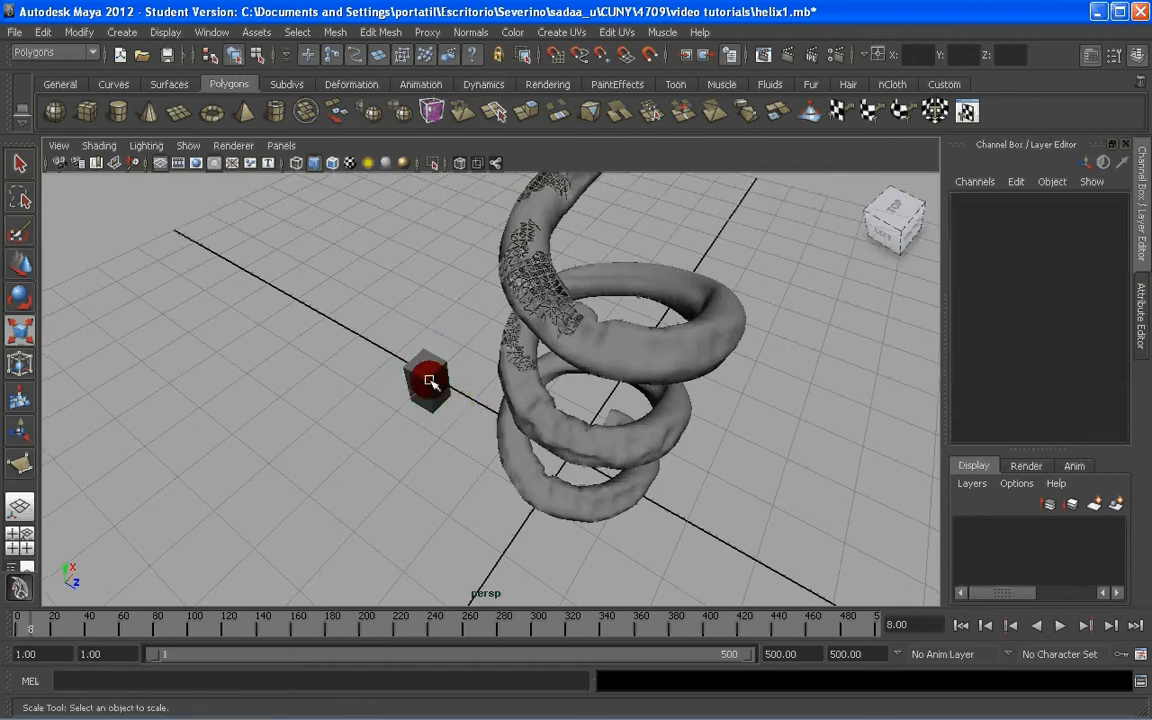
{"action": "left_click", "coordinate": [430, 380]}
{"action": "left_click_drag", "start_coordinate": [492, 421], "coordinate": [462, 408]}
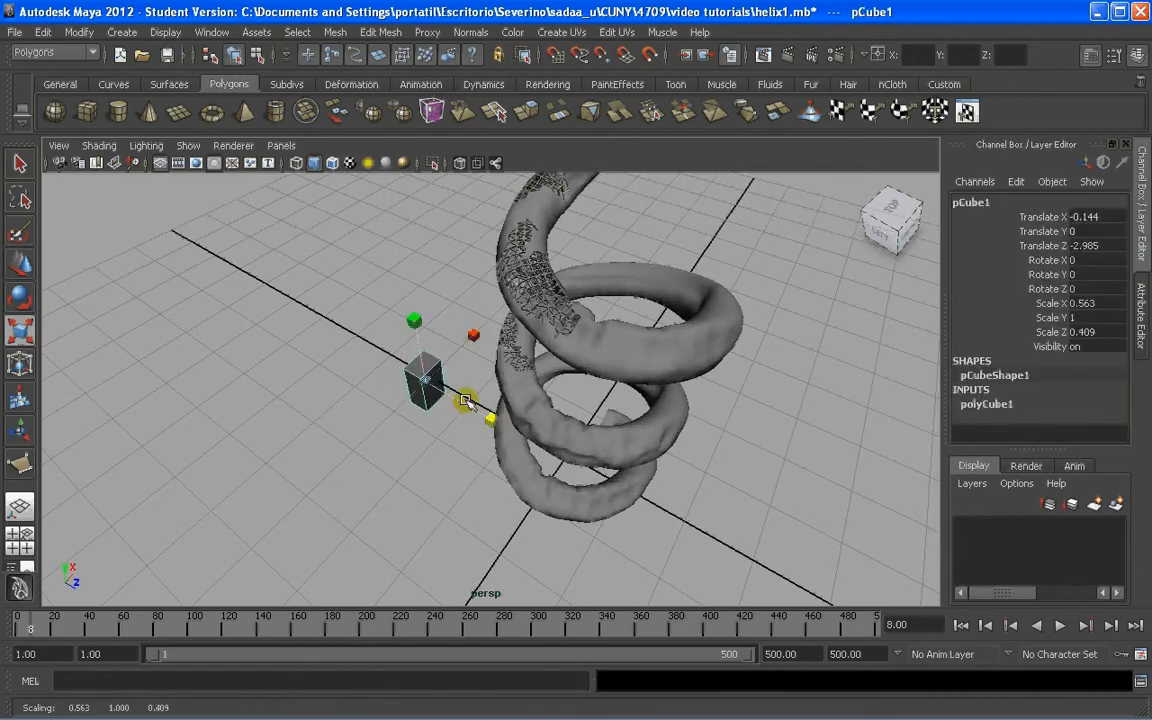
Duplicate the block, move the copy next to it at about X 0.386, and stretch it to about 1.944 in Y.
{"action": "key", "text": "ctrl+d"}
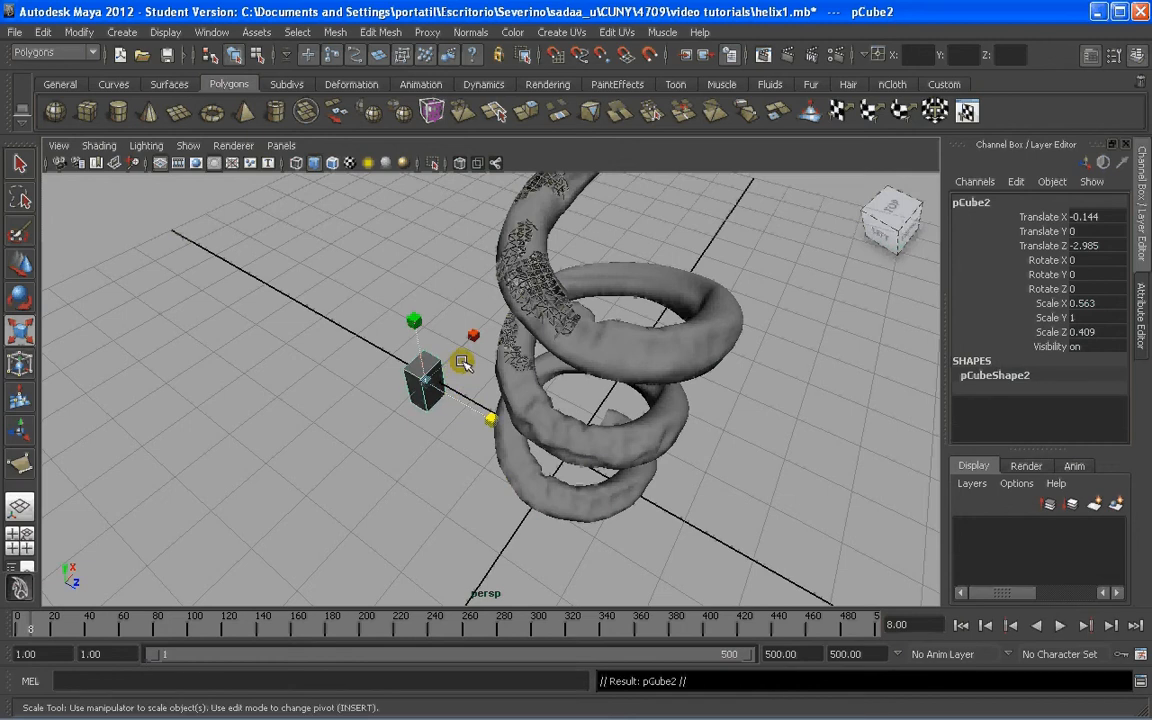
{"action": "key", "text": "w"}
{"action": "left_click_drag", "start_coordinate": [458, 349], "coordinate": [421, 224]}
{"action": "key", "text": "r"}
Duplicate both blocks together and move the copies away from the originals, the taller one to about X -0.967, Z -3.03.
{"action": "left_click_drag", "start_coordinate": [365, 275], "coordinate": [467, 434]}
{"action": "key", "text": "ctrl+d"}
{"action": "scroll", "coordinate": [440, 360], "scroll_direction": "down", "scroll_amount": 5}
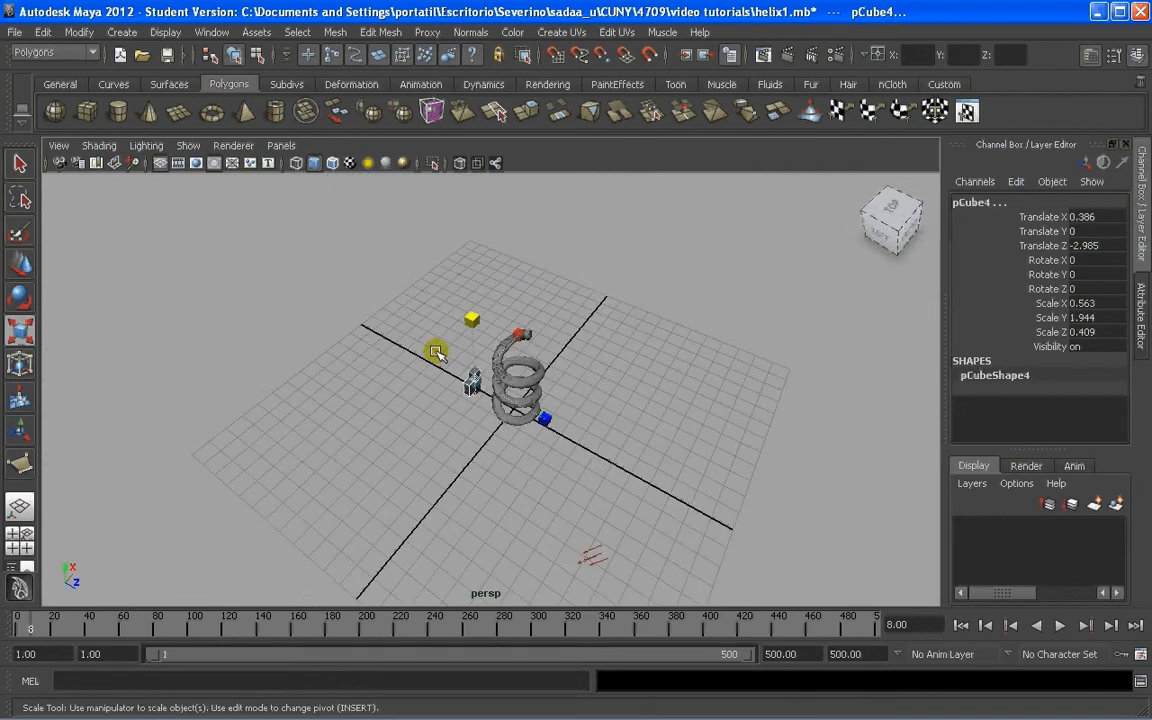
{"action": "scroll", "coordinate": [465, 318], "scroll_direction": "up", "scroll_amount": 4}
{"action": "key", "text": "w"}
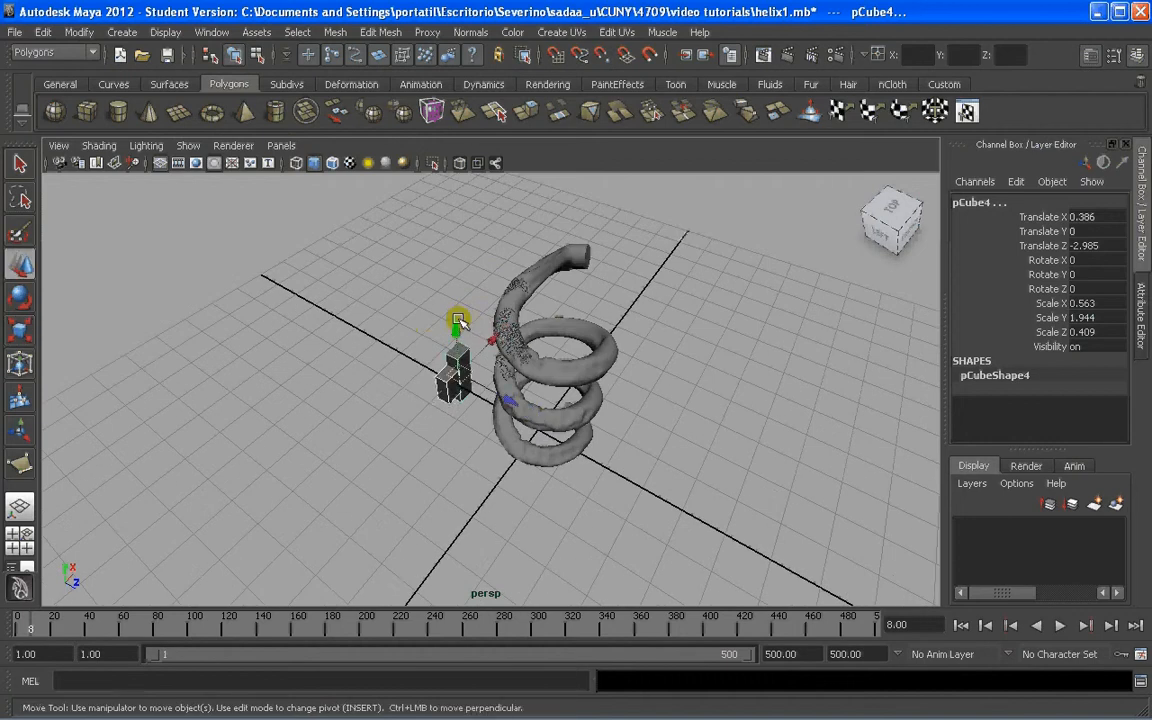
{"action": "left_click_drag", "start_coordinate": [458, 320], "coordinate": [440, 362]}
{"action": "scroll", "coordinate": [177, 247], "scroll_direction": "up", "scroll_amount": 2}
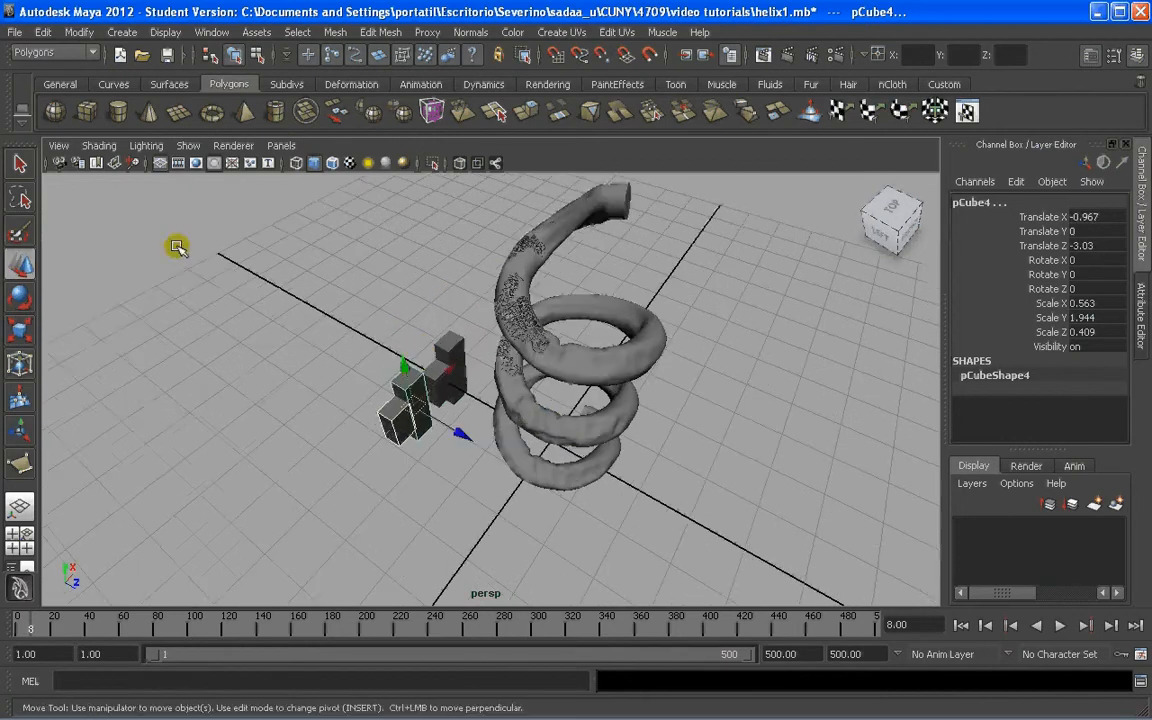
Return the perspective camera to the bookmarked view cameraView1.
{"action": "left_click", "coordinate": [58, 145]}
{"action": "mouse_move", "coordinate": [180, 314]}
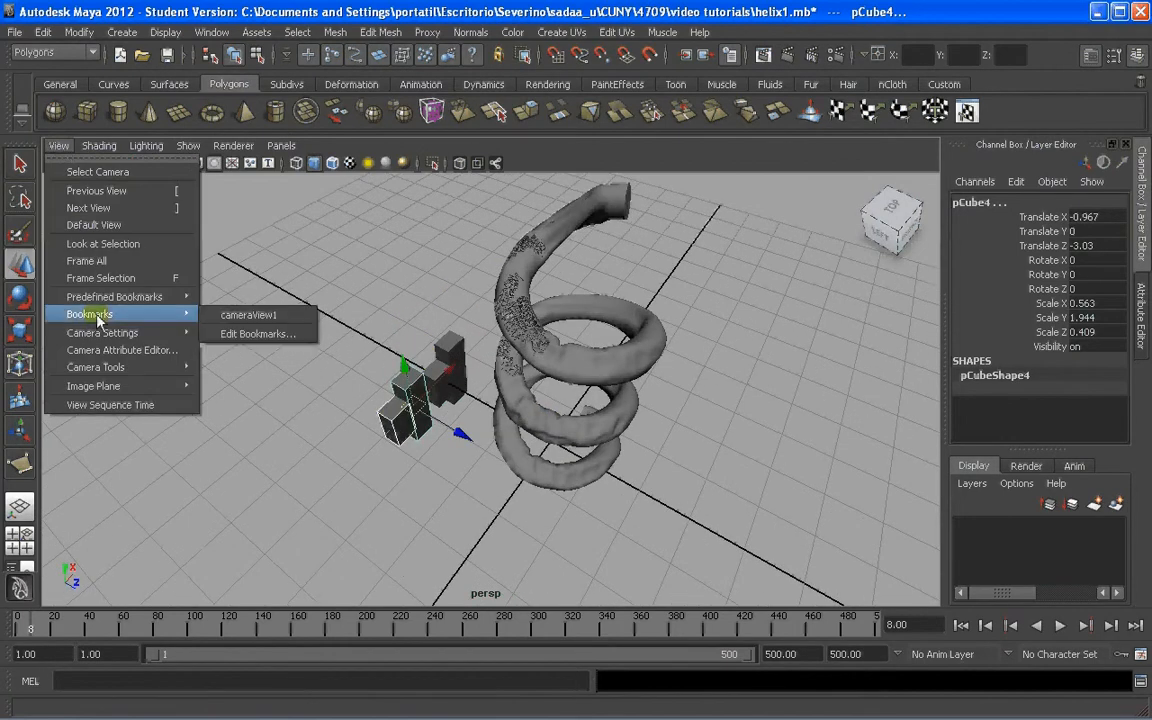
{"action": "left_click", "coordinate": [254, 316]}
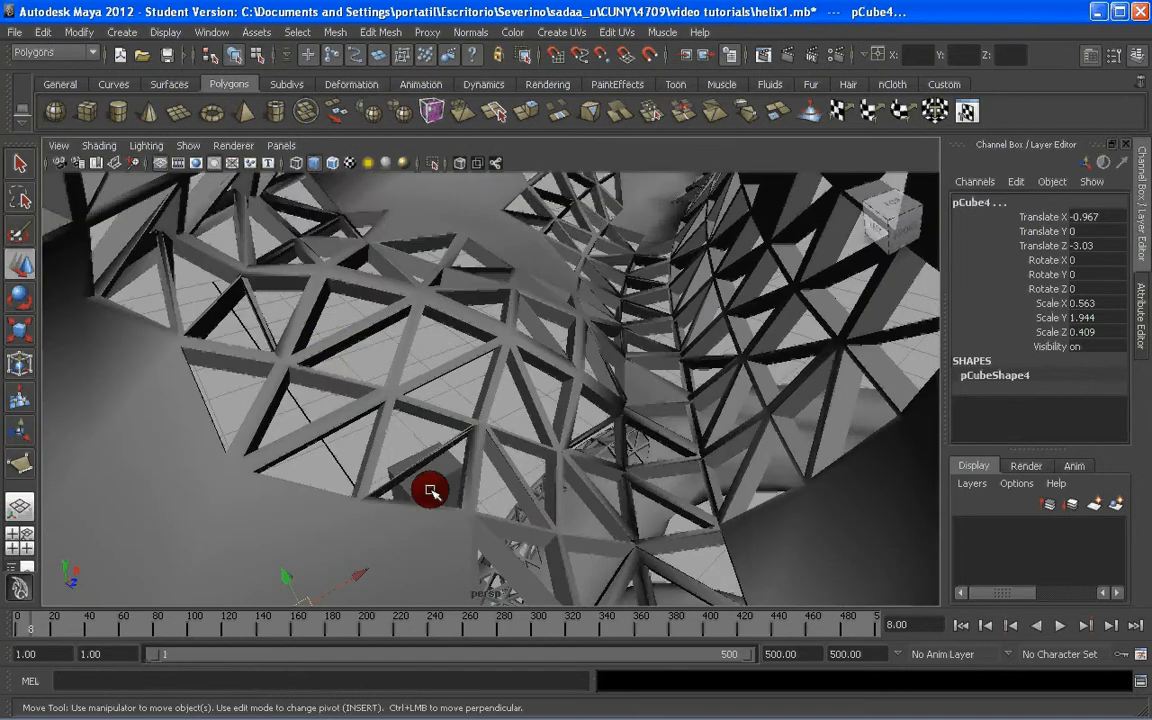
Duplicate the tall block, move the copy to about X 0.872, Z -3.779, and scale it to about 0.711, 2.309 and 0.517.
{"action": "left_click", "coordinate": [431, 490]}
{"action": "key", "text": "ctrl+d"}
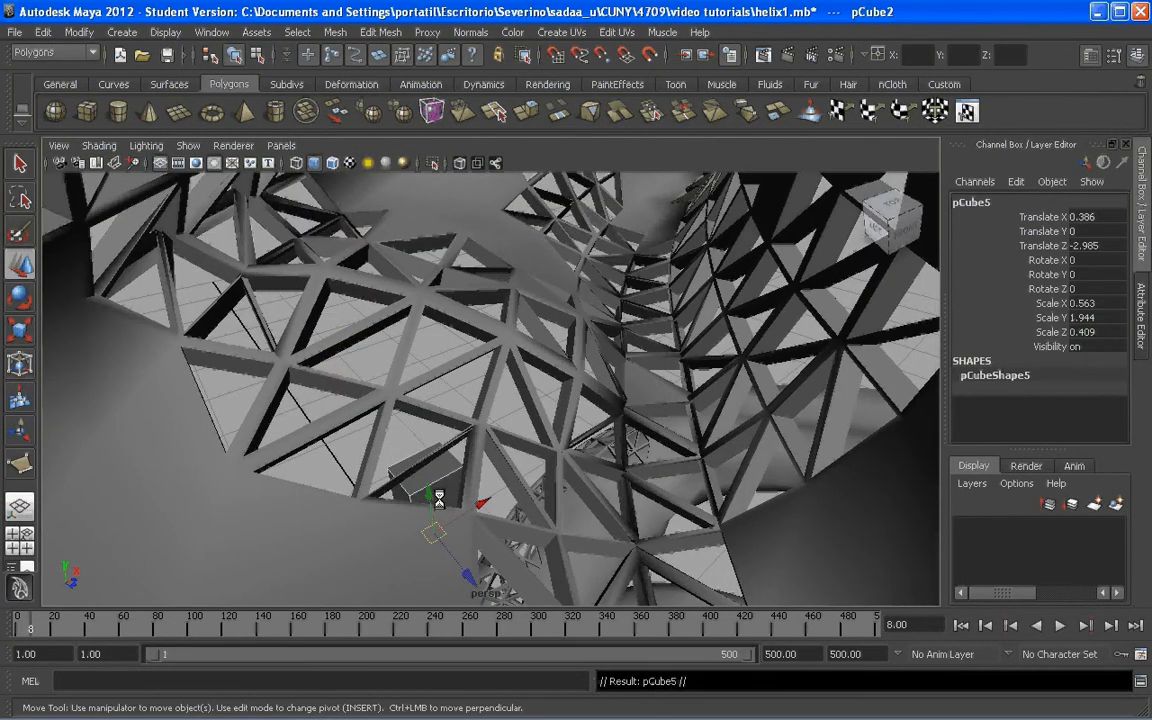
{"action": "left_click_drag", "start_coordinate": [431, 485], "coordinate": [447, 374]}
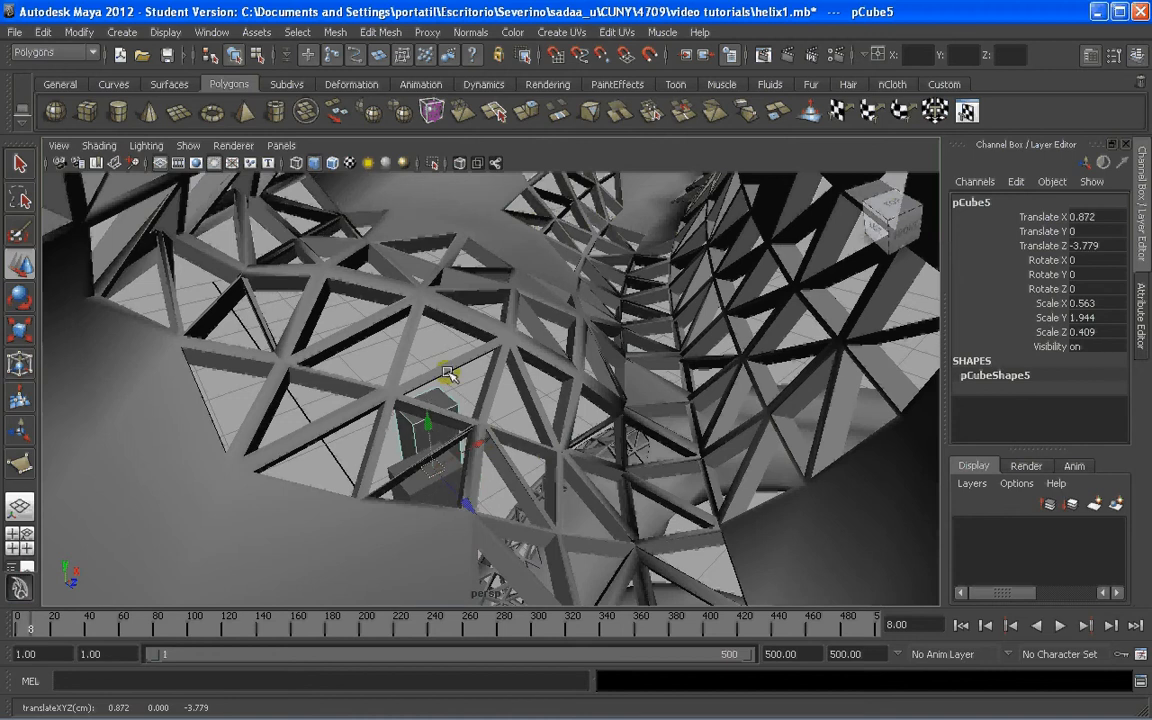
{"action": "scroll", "coordinate": [443, 433], "scroll_direction": "down", "scroll_amount": 10}
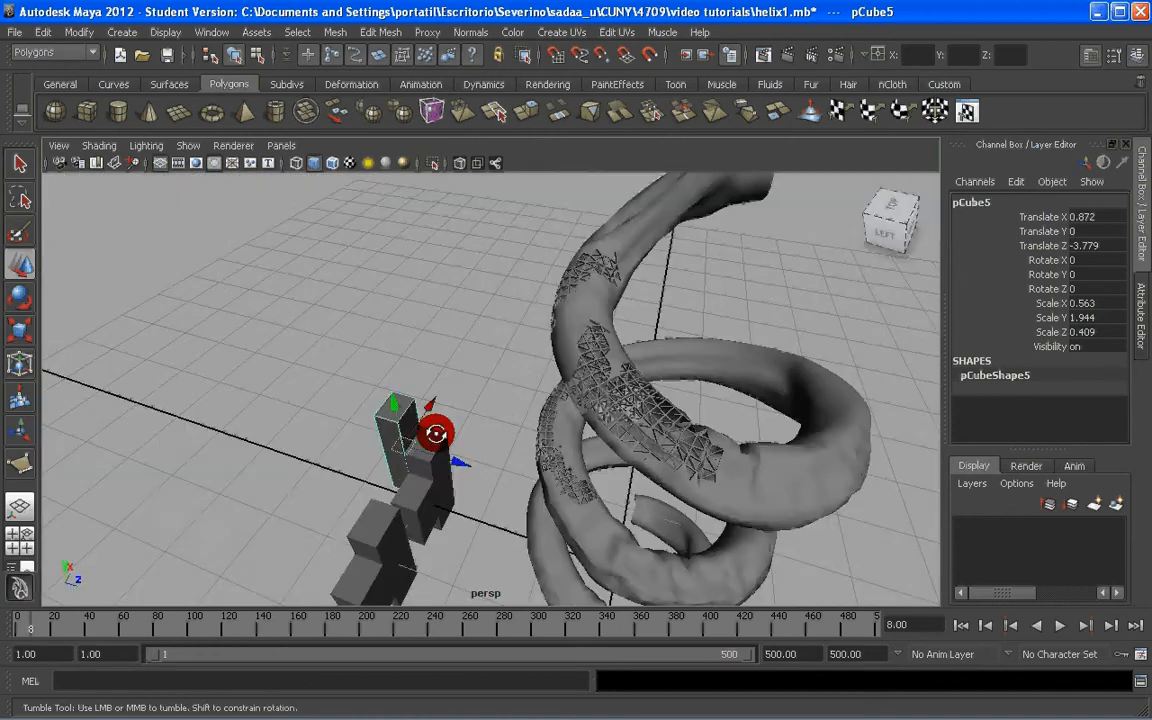
{"action": "key", "text": "r"}
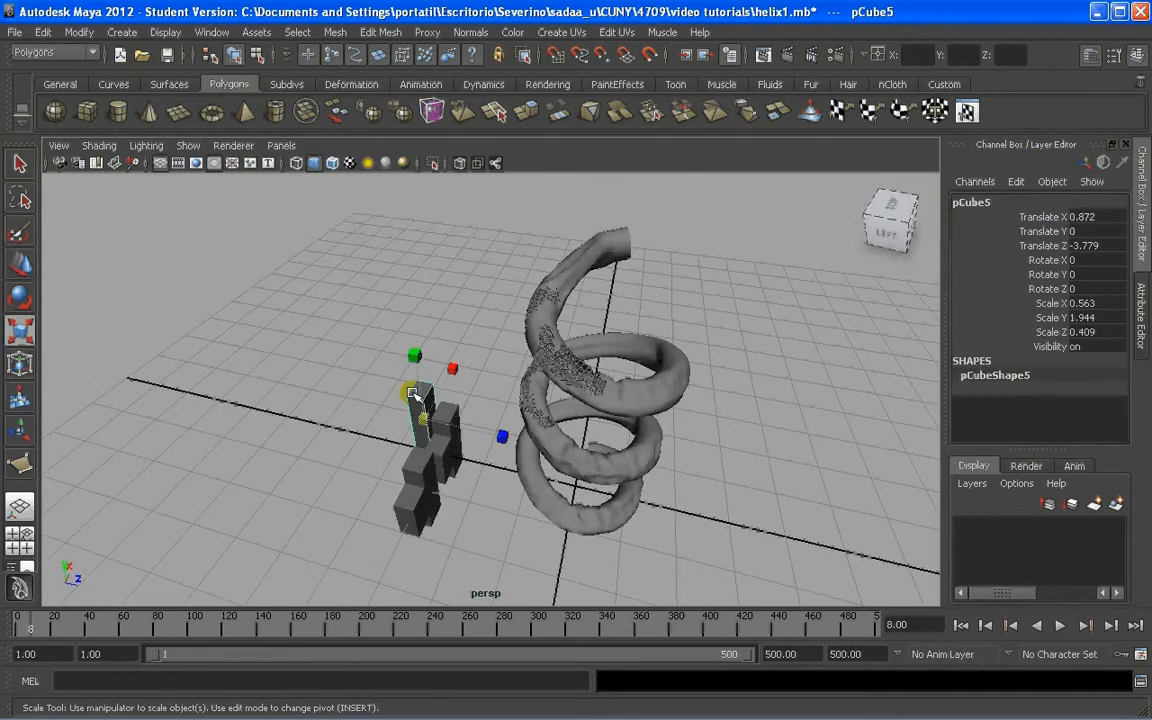
{"action": "left_click_drag", "start_coordinate": [414, 356], "coordinate": [491, 558]}
Duplicate the five-block group twice, moving the copies behind the originals, the tallest block of the last set to about X 4.363, Z -4.493.
{"action": "key", "text": "ctrl+d"}
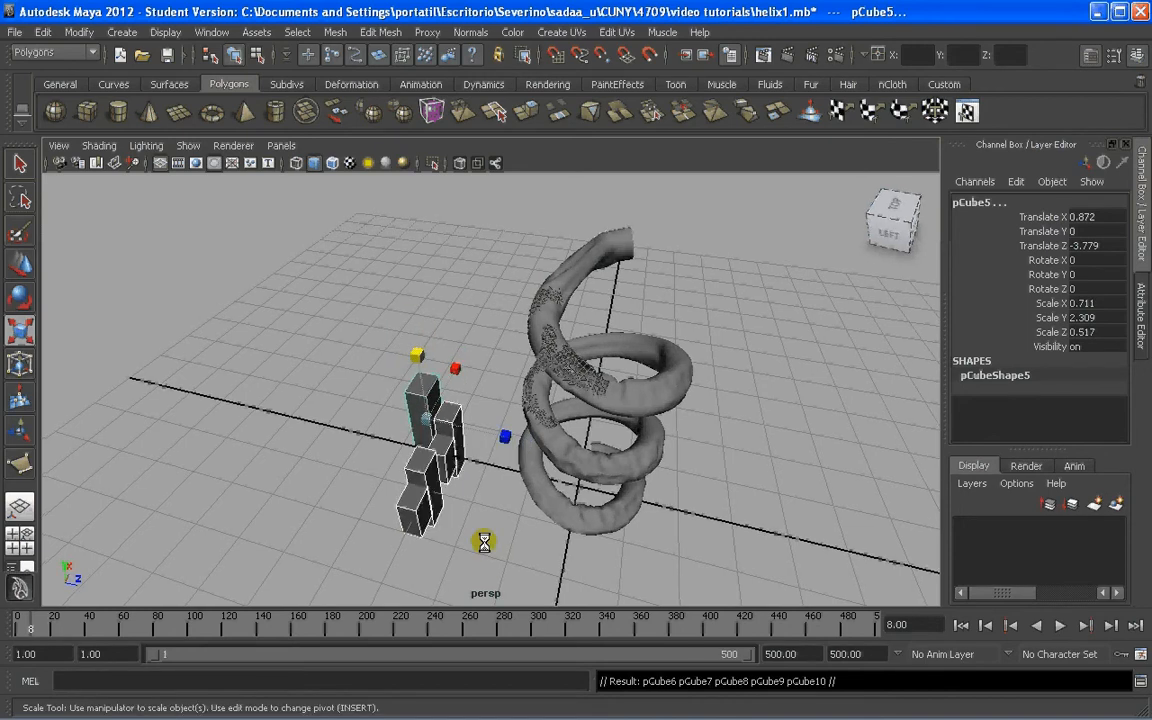
{"action": "key", "text": "w"}
{"action": "left_click_drag", "start_coordinate": [414, 378], "coordinate": [443, 304]}
{"action": "key", "text": "ctrl+d"}
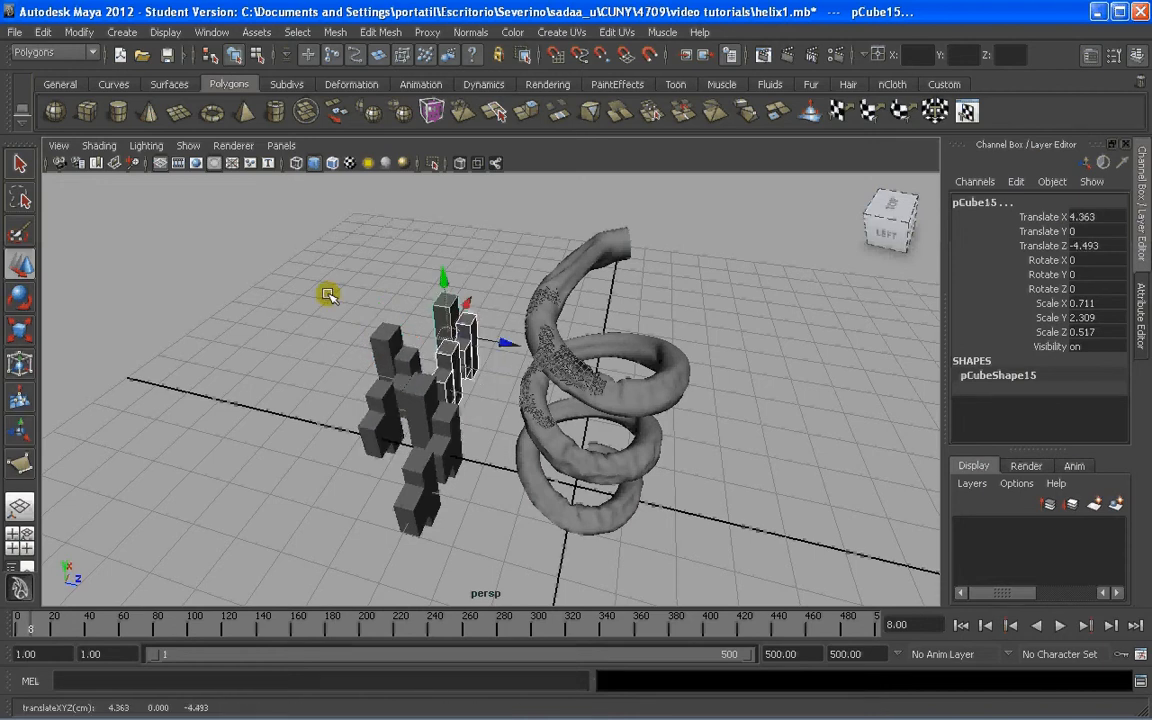
Duplicate all the blocks, move the tallest copy to about X 5.773, Z -6.951, and narrow it to about 0.58 in X and 0.421 in Z.
{"action": "left_click_drag", "start_coordinate": [328, 294], "coordinate": [488, 535]}
{"action": "key", "text": "ctrl+d"}
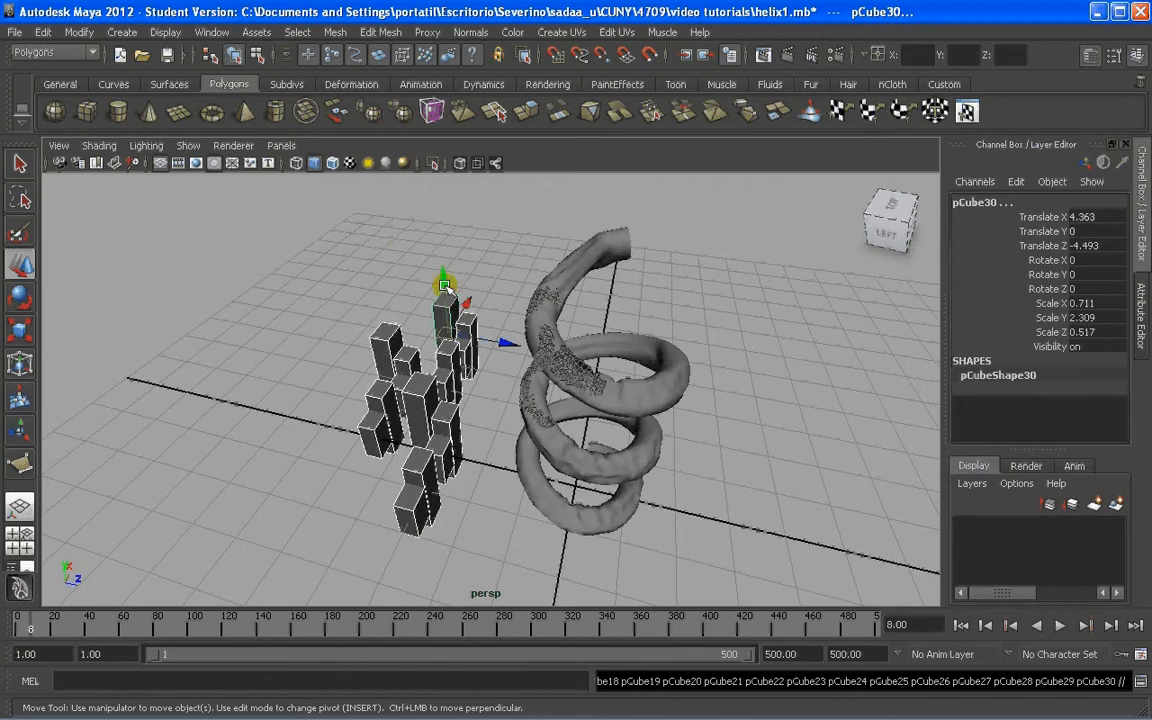
{"action": "left_click_drag", "start_coordinate": [446, 287], "coordinate": [378, 238]}
{"action": "key", "text": "r"}
{"action": "key", "text": "w"}
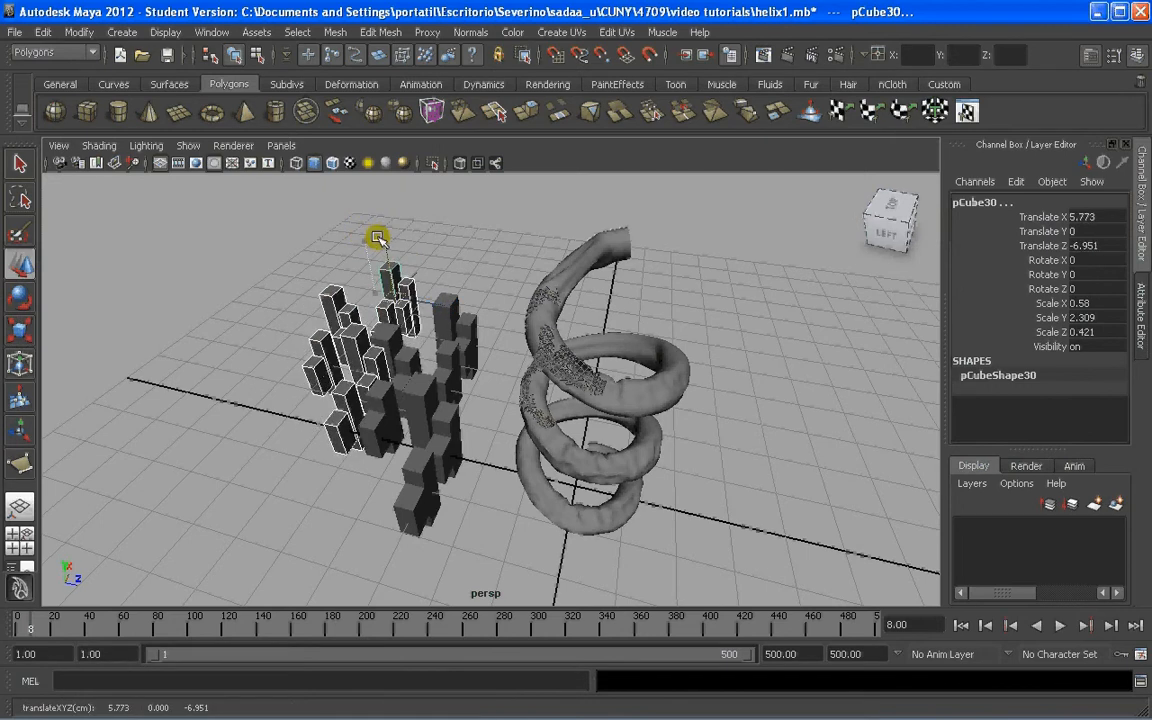
{"action": "left_click", "coordinate": [68, 149]}
{"action": "left_click", "coordinate": [68, 149]}
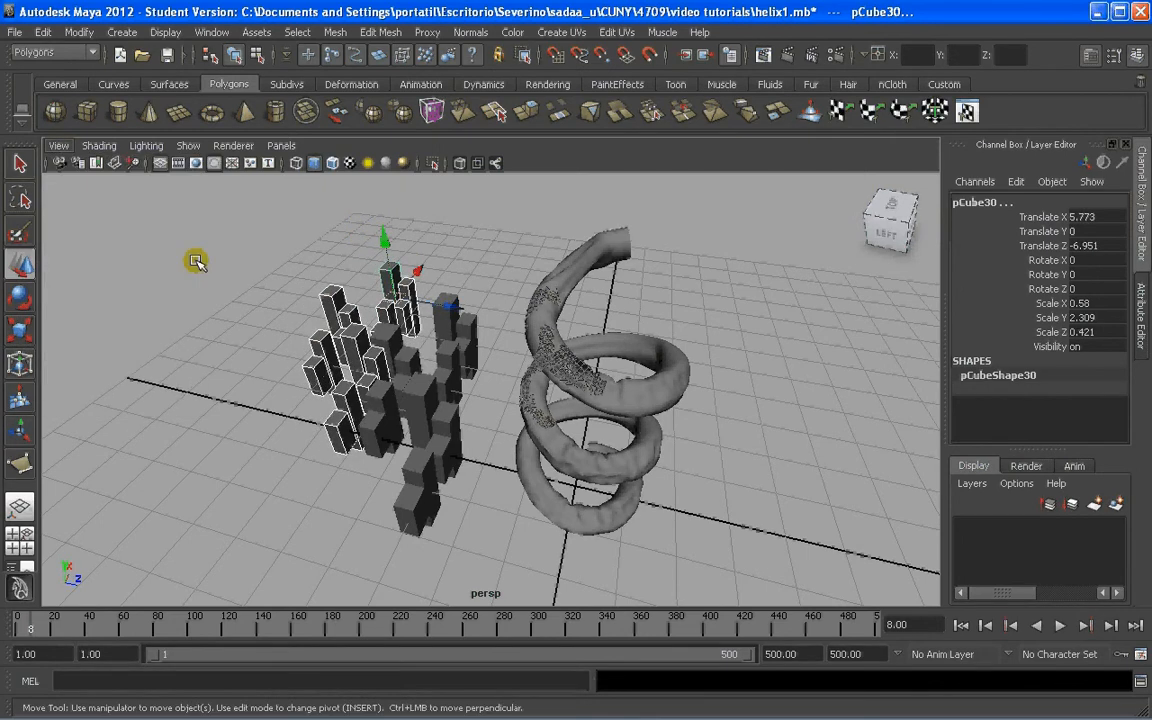
{"action": "left_click", "coordinate": [98, 517]}
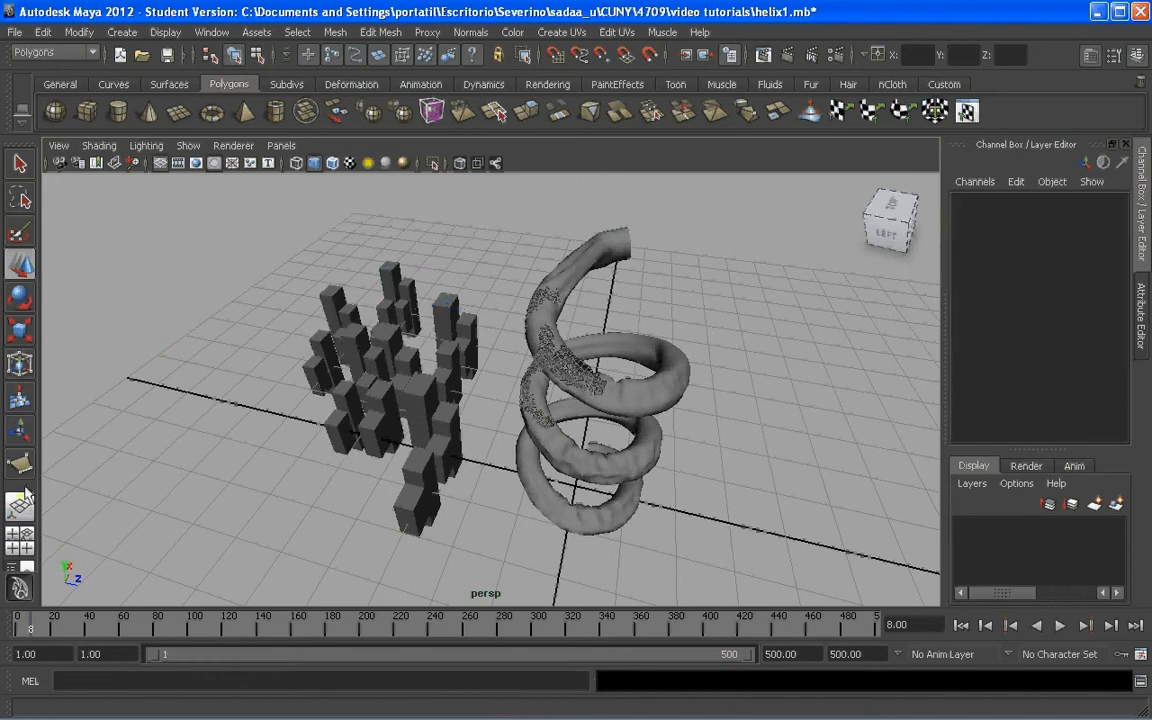
Show the Outliner beside the perspective view and unhide the ground plane pPlane1.
{"action": "left_click", "coordinate": [20, 565]}
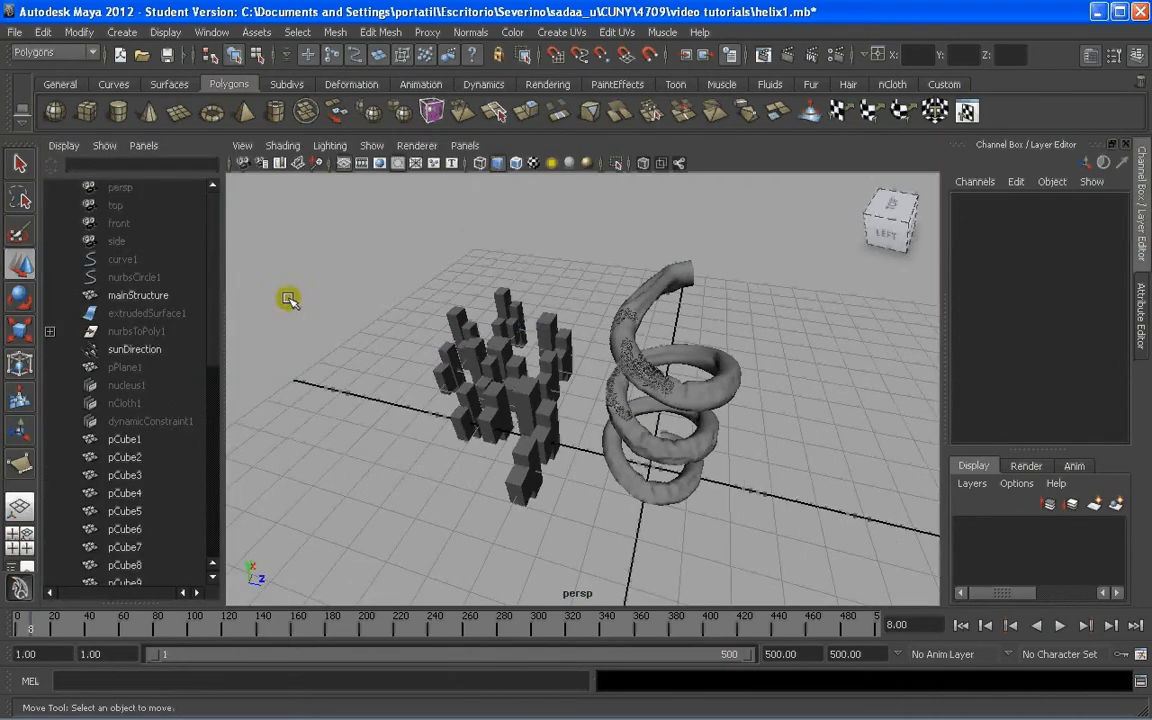
{"action": "left_click", "coordinate": [128, 369]}
{"action": "key", "text": "shift+h"}
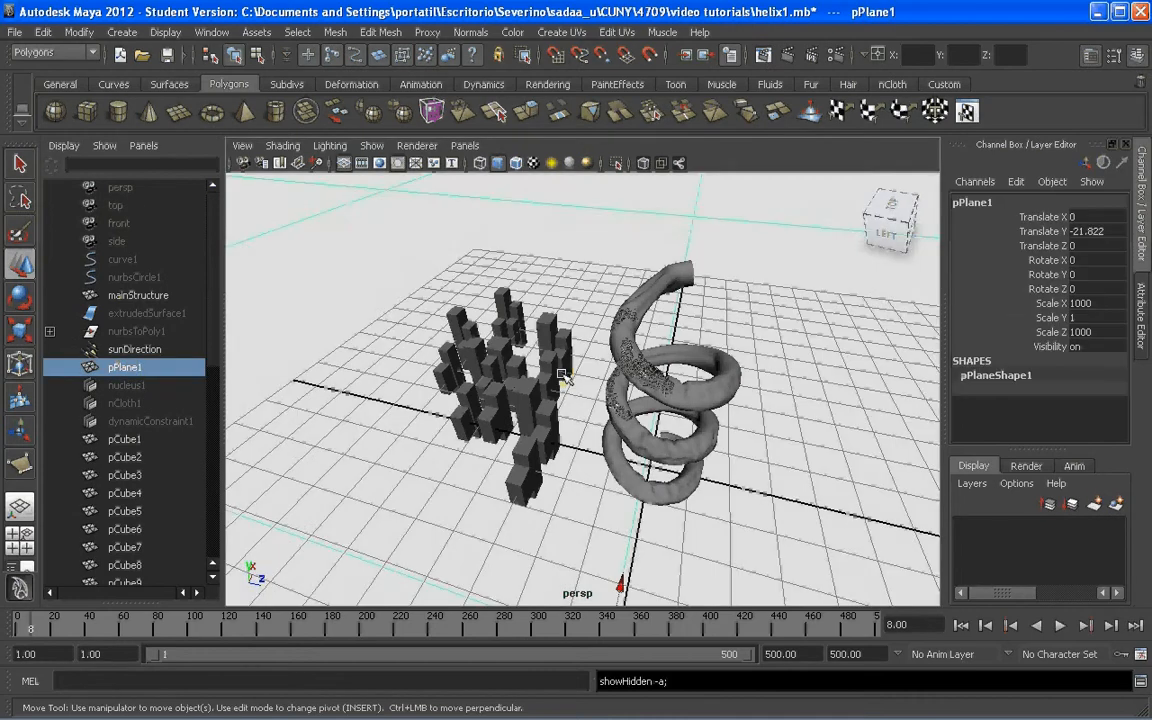
Raise the ground plane to about Y 0.159 so it meets the base of the helix and blocks.
{"action": "left_click_drag", "start_coordinate": [562, 375], "coordinate": [545, 478], "text": "alt"}
{"action": "left_click", "coordinate": [704, 237]}
{"action": "scroll", "coordinate": [574, 395], "scroll_direction": "up", "scroll_amount": 3}
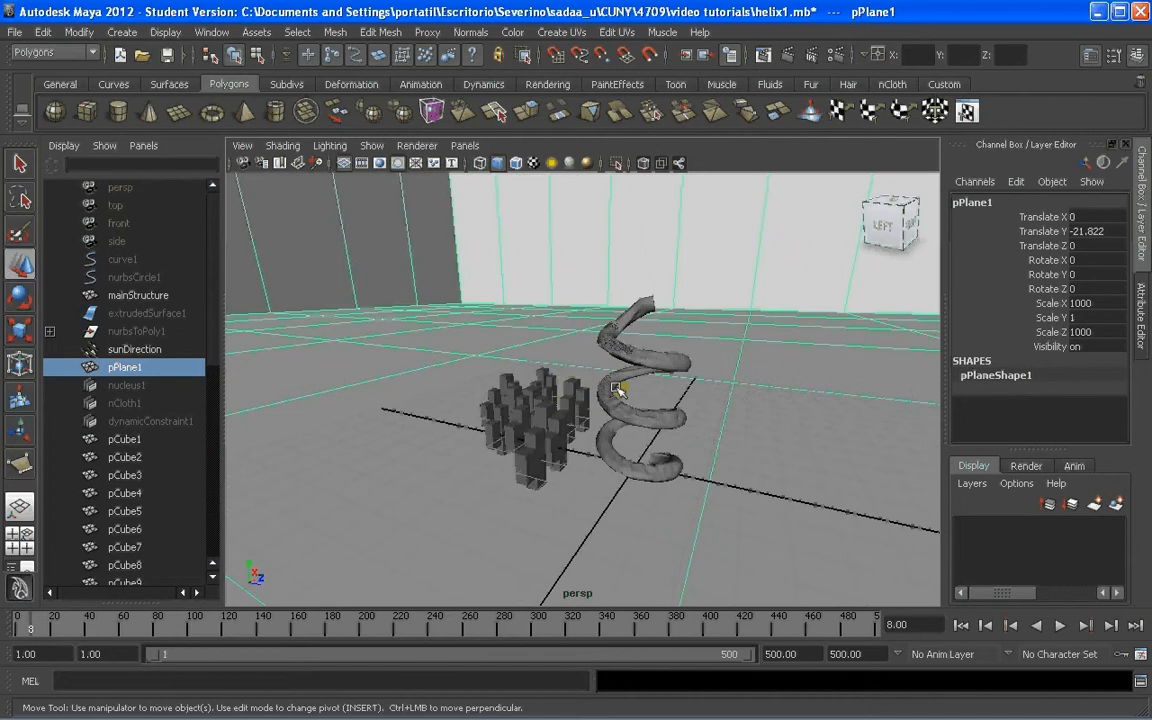
{"action": "scroll", "coordinate": [595, 380], "scroll_direction": "down", "scroll_amount": 6}
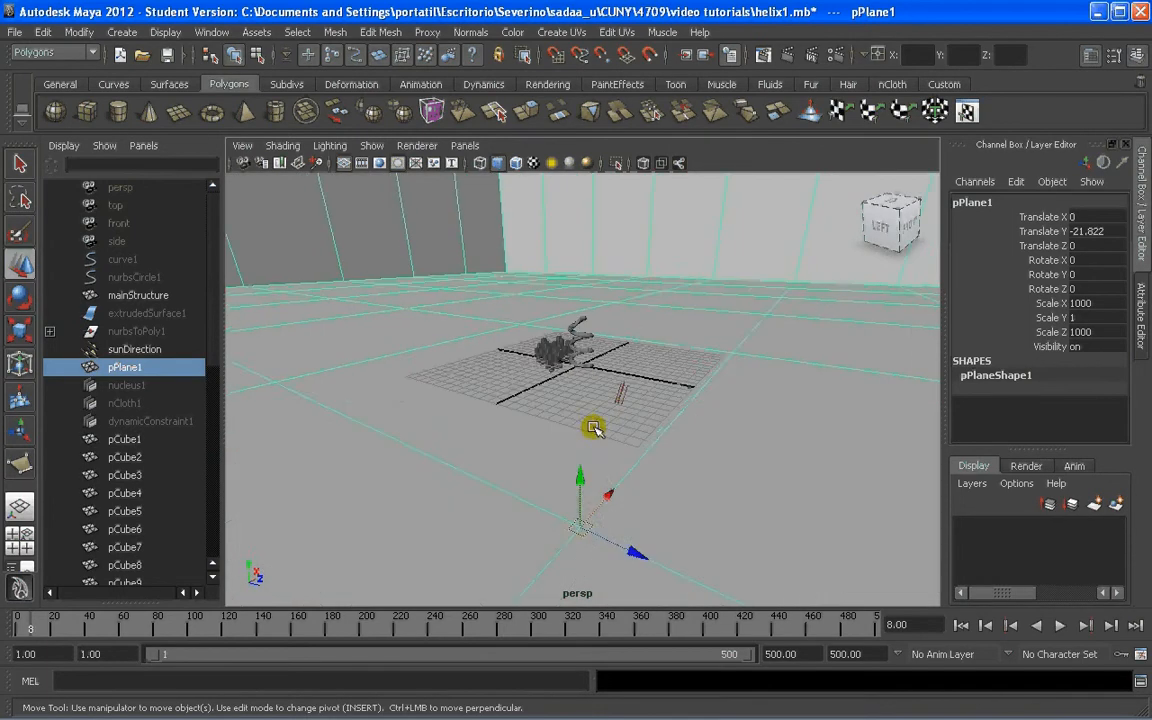
{"action": "left_click_drag", "start_coordinate": [580, 477], "coordinate": [579, 295]}
{"action": "scroll", "coordinate": [542, 318], "scroll_direction": "up", "scroll_amount": 5}
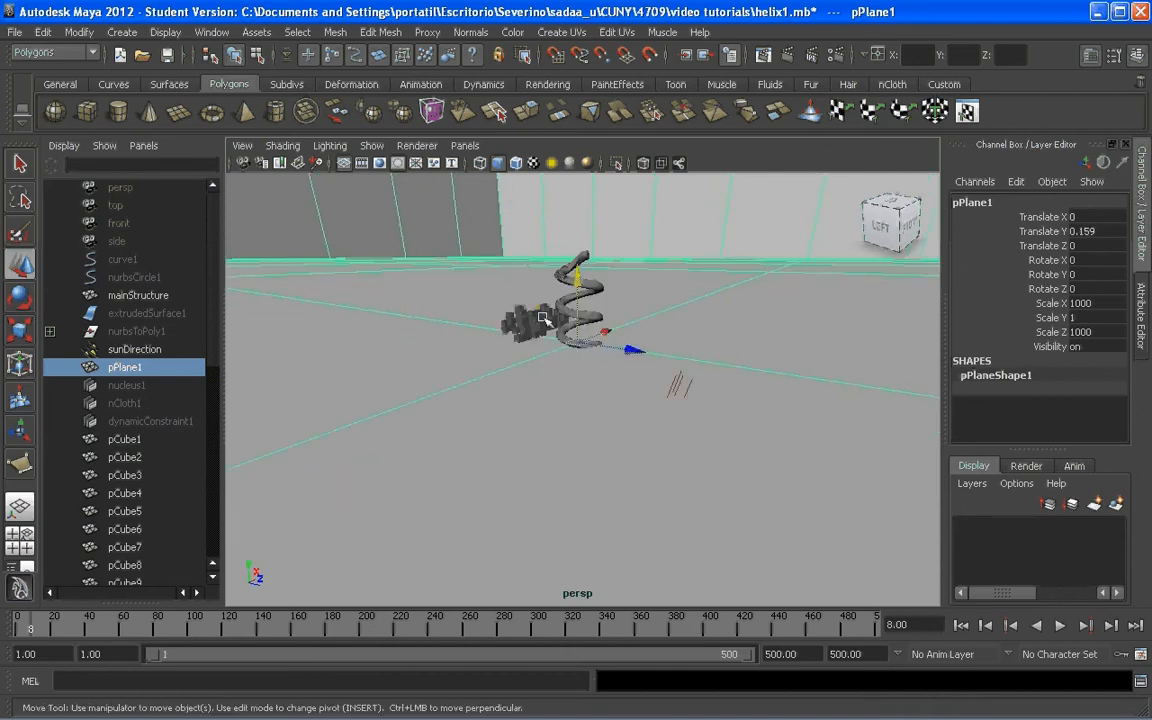
Return the perspective camera to the bookmarked view cameraView1 to check the blocks and ground through the openings.
{"action": "left_click", "coordinate": [242, 145]}
{"action": "left_click", "coordinate": [275, 314]}
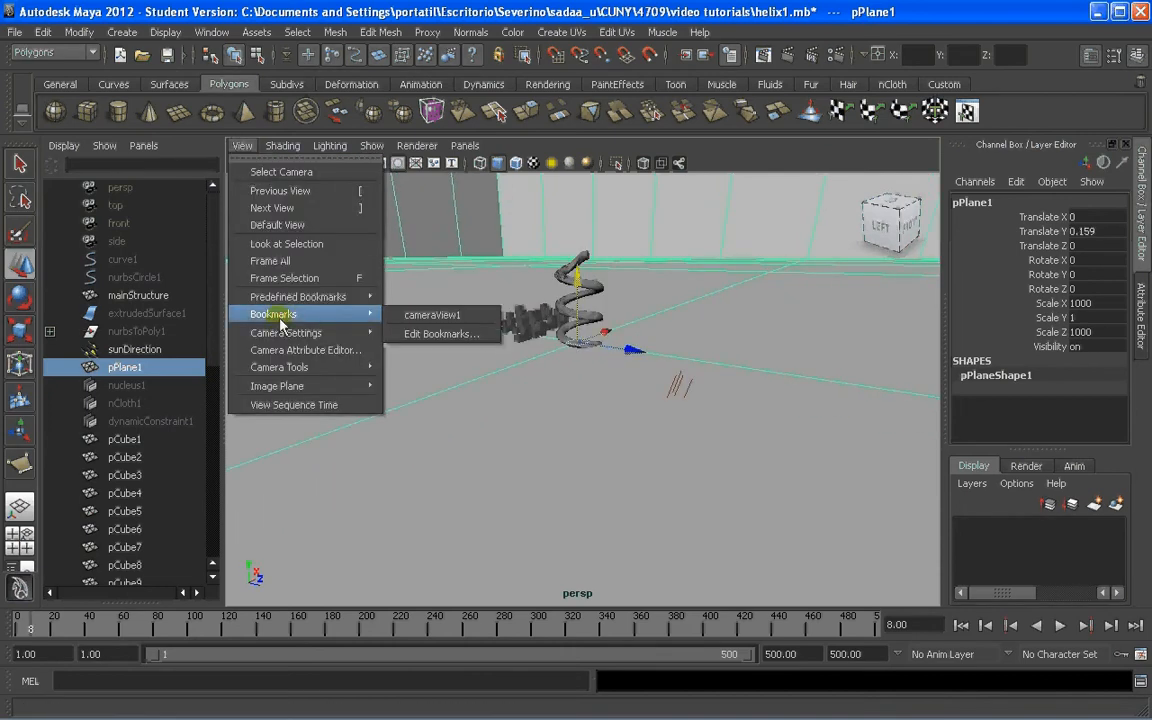
{"action": "left_click", "coordinate": [412, 316]}
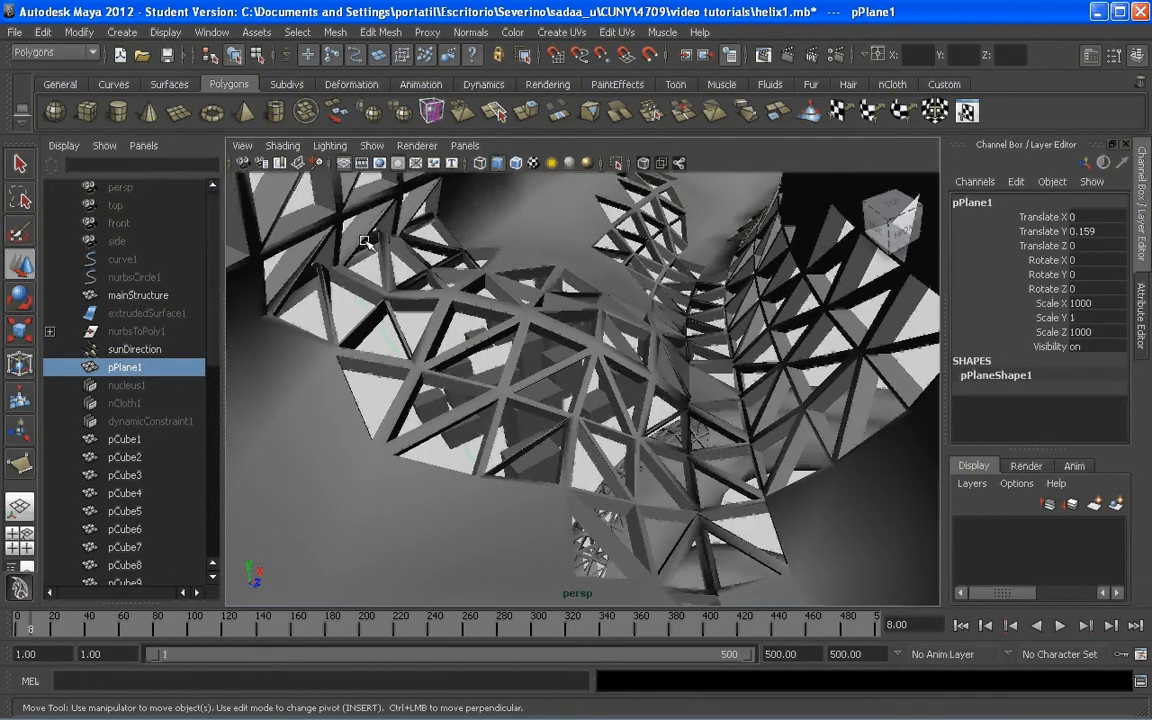
Select all the blocks without the ground plane, duplicate them, and move the copies away from the originals to extend the block field.
{"action": "left_click", "coordinate": [466, 367]}
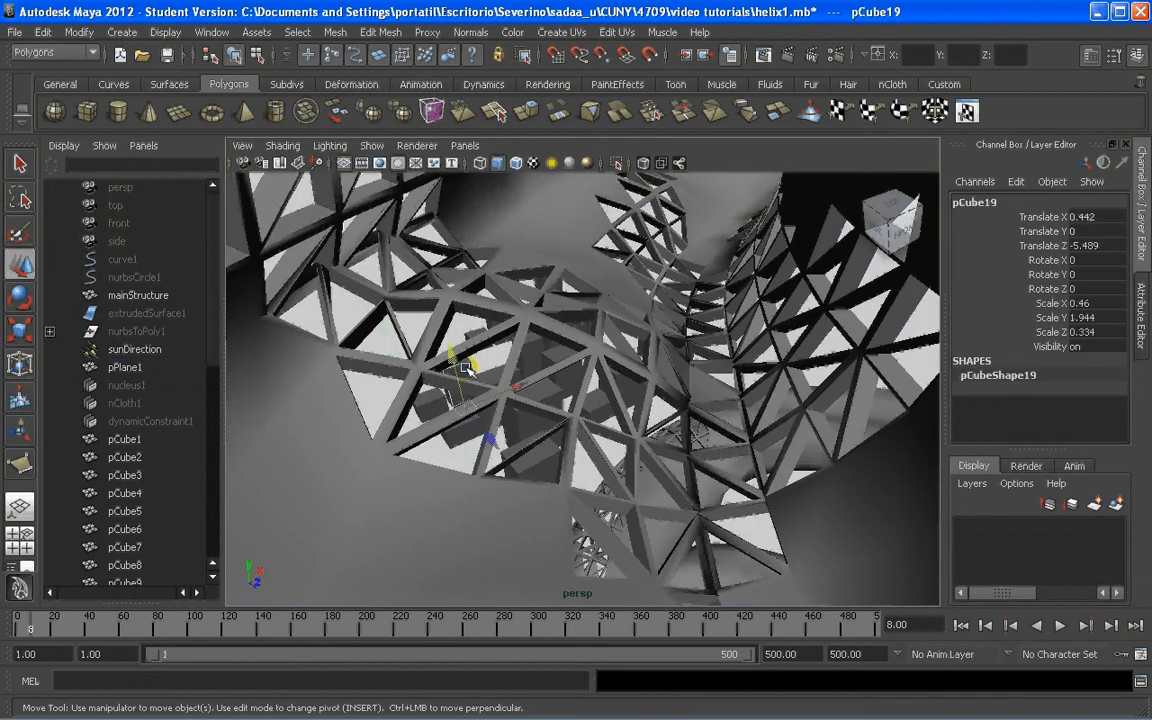
{"action": "scroll", "coordinate": [444, 380], "scroll_direction": "down", "scroll_amount": 5}
{"action": "left_click_drag", "start_coordinate": [508, 376], "coordinate": [592, 374], "text": "alt"}
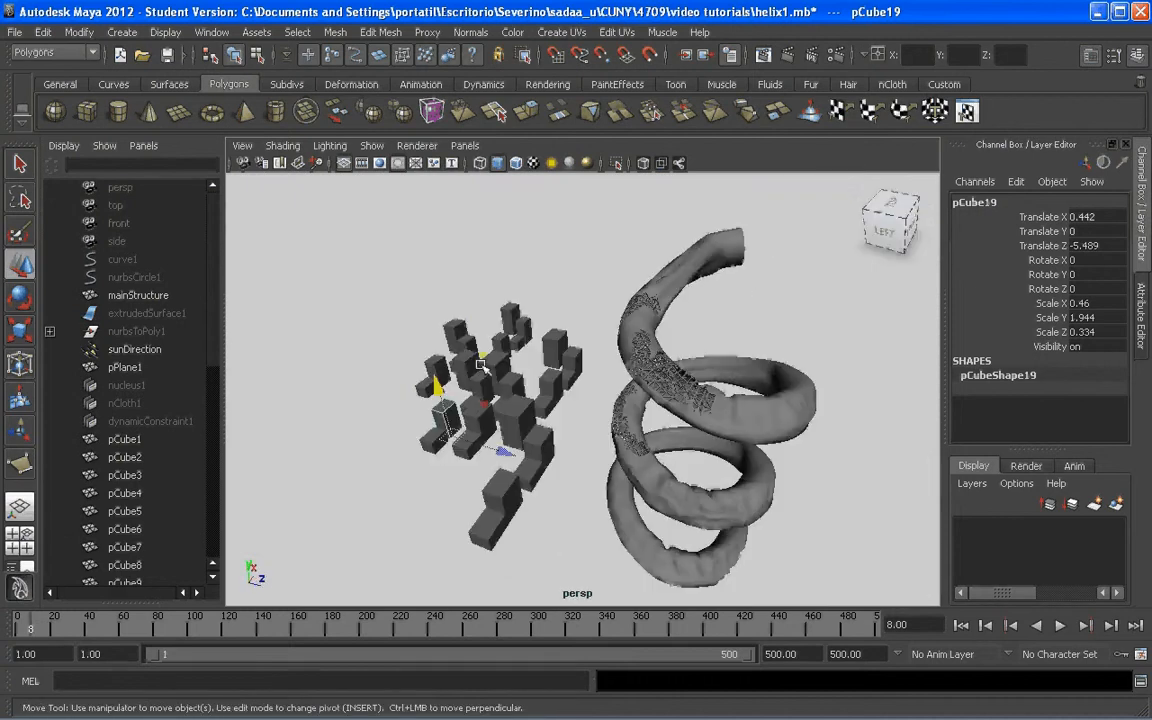
{"action": "left_click", "coordinate": [398, 293]}
{"action": "left_click_drag", "start_coordinate": [386, 277], "coordinate": [581, 553]}
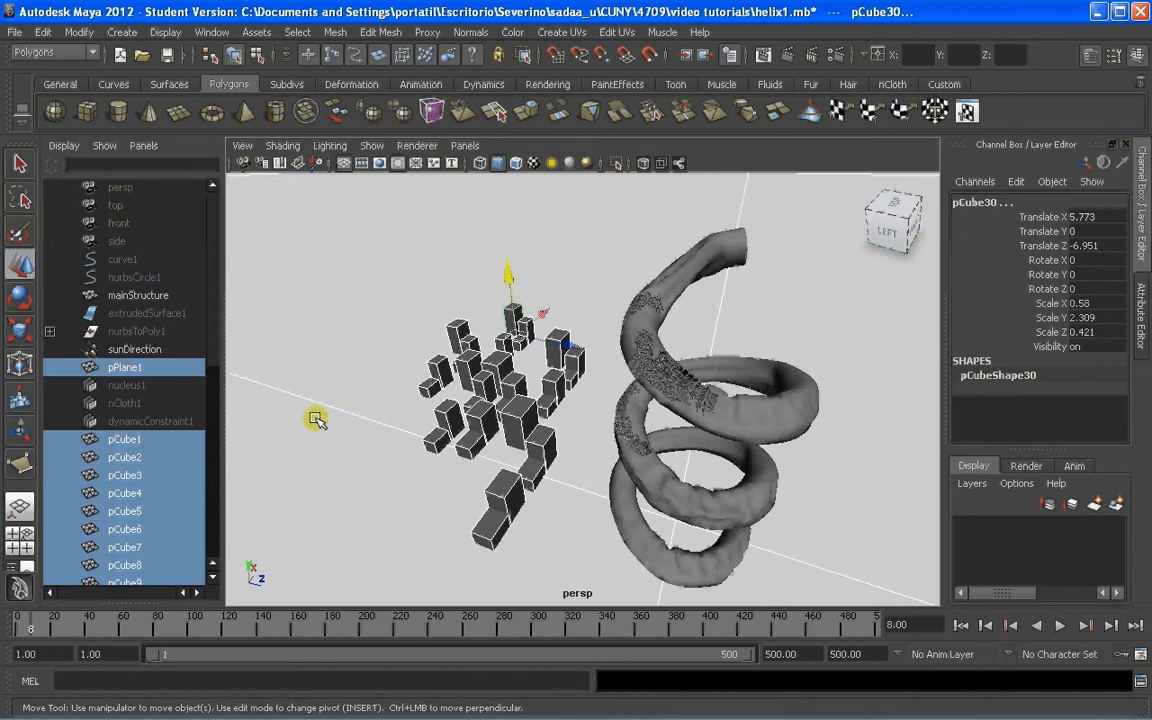
{"action": "left_click", "coordinate": [284, 376], "text": "ctrl"}
{"action": "key", "text": "ctrl+d"}
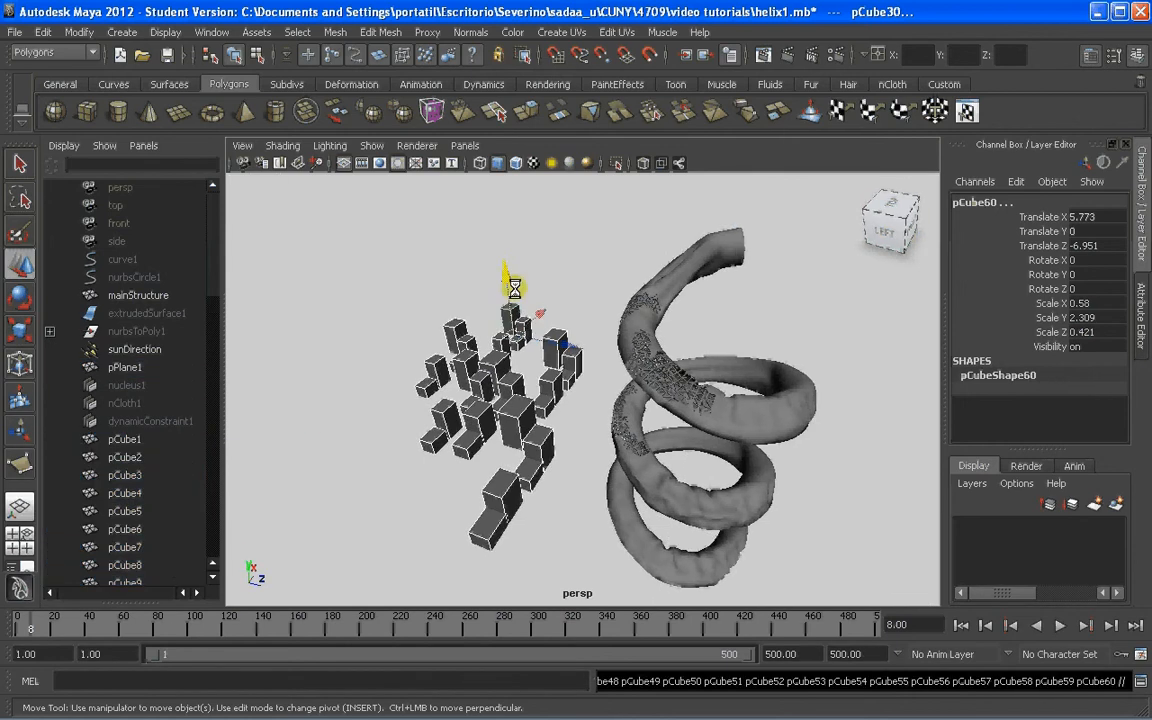
{"action": "left_click_drag", "start_coordinate": [508, 280], "coordinate": [399, 283], "text": "ctrl"}
Duplicate the block set again, place its tallest block at about X 5.466, Z -10.888, and narrow it to about 0.419 in X and 0.304 in Z.
{"action": "key", "text": "ctrl+d"}
{"action": "key", "text": "r"}
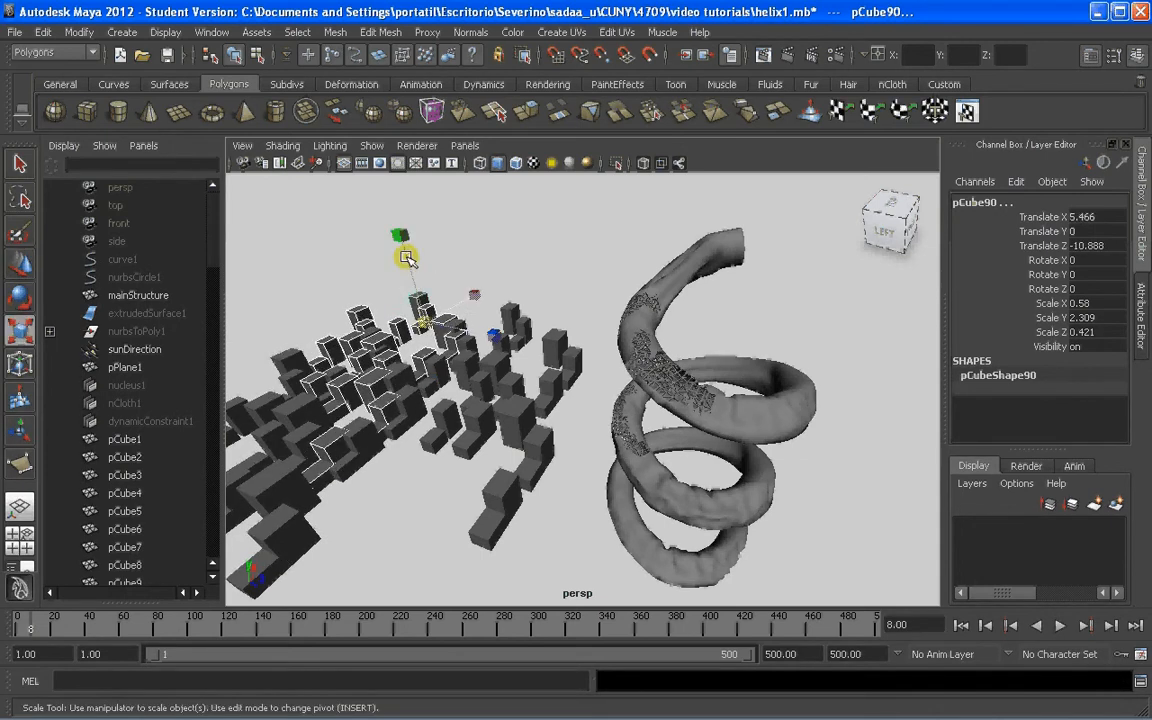
{"action": "left_click_drag", "start_coordinate": [400, 236], "coordinate": [403, 262], "text": "ctrl"}
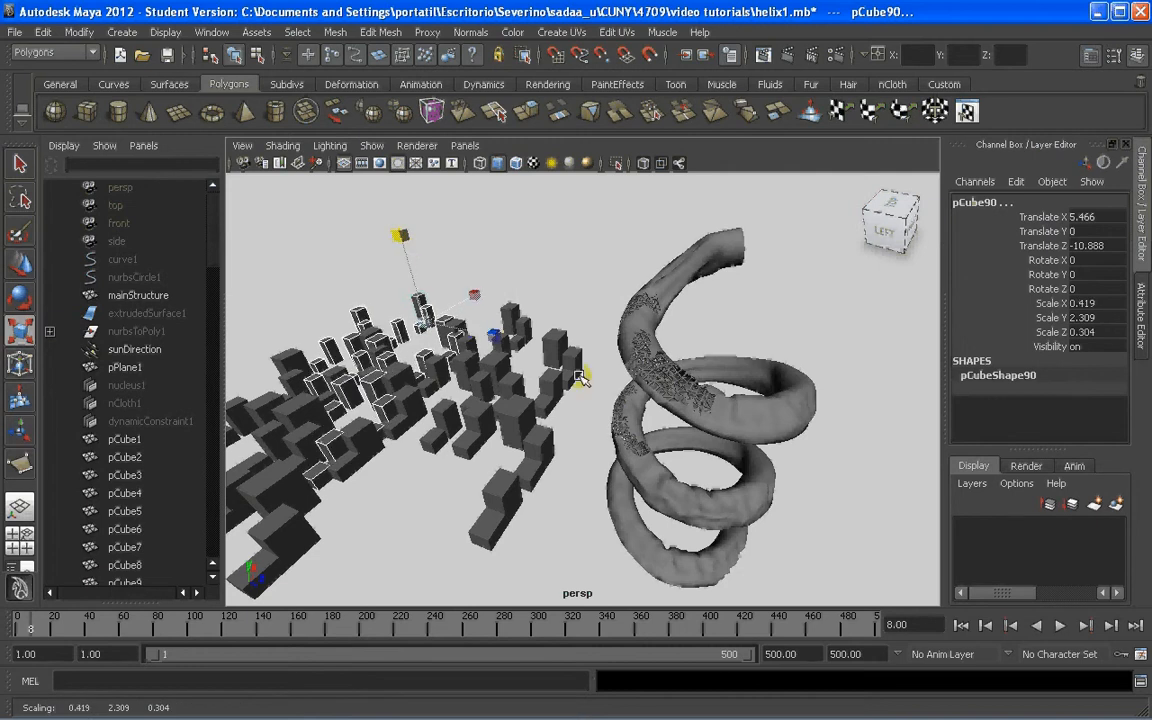
Return the perspective camera to the bookmarked view cameraView1.
{"action": "left_click", "coordinate": [242, 145]}
{"action": "mouse_move", "coordinate": [298, 316]}
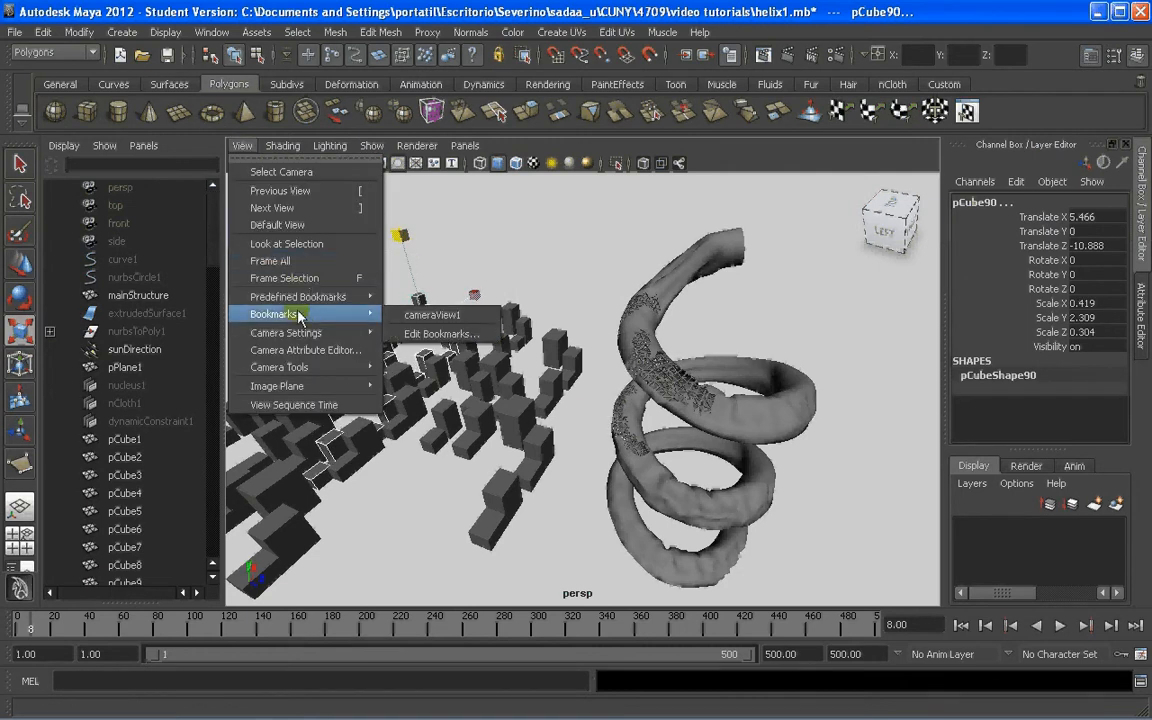
{"action": "left_click", "coordinate": [436, 318]}
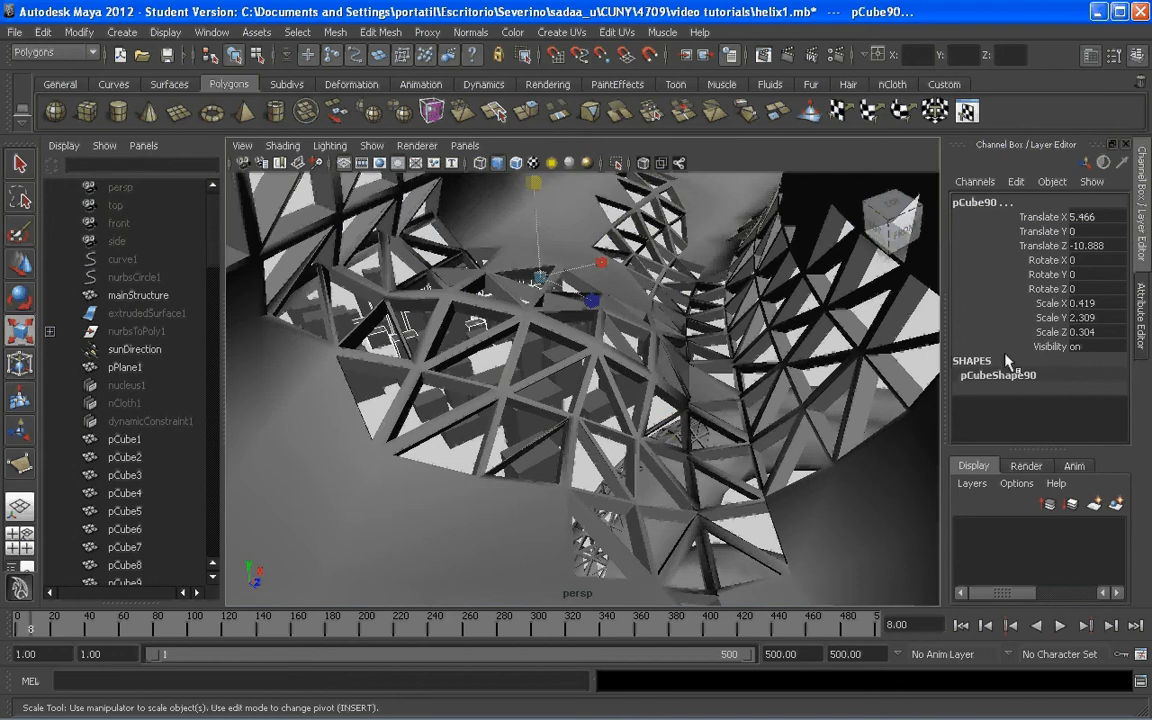
Reframe the camera inside the tube to look along the perforated helix with the blocks below, and expand the perspective view to full width.
{"action": "left_click_drag", "start_coordinate": [575, 356], "coordinate": [575, 313], "text": "alt"}
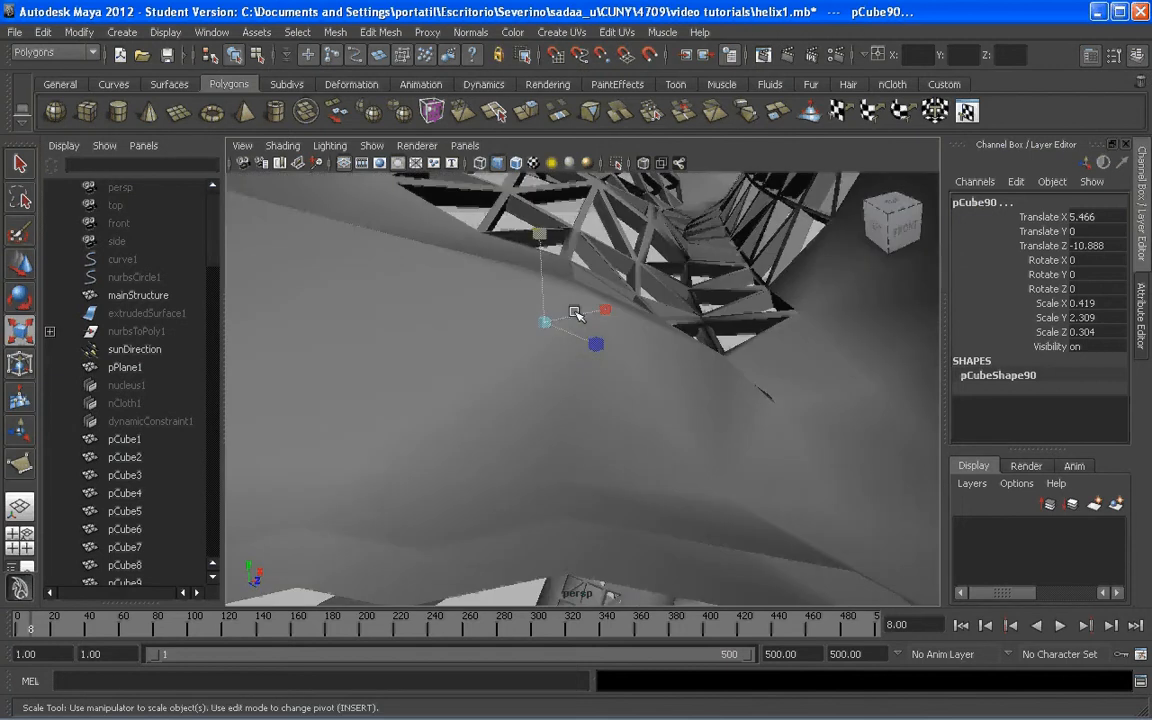
{"action": "right_click_drag", "start_coordinate": [575, 313], "coordinate": [595, 311], "text": "alt"}
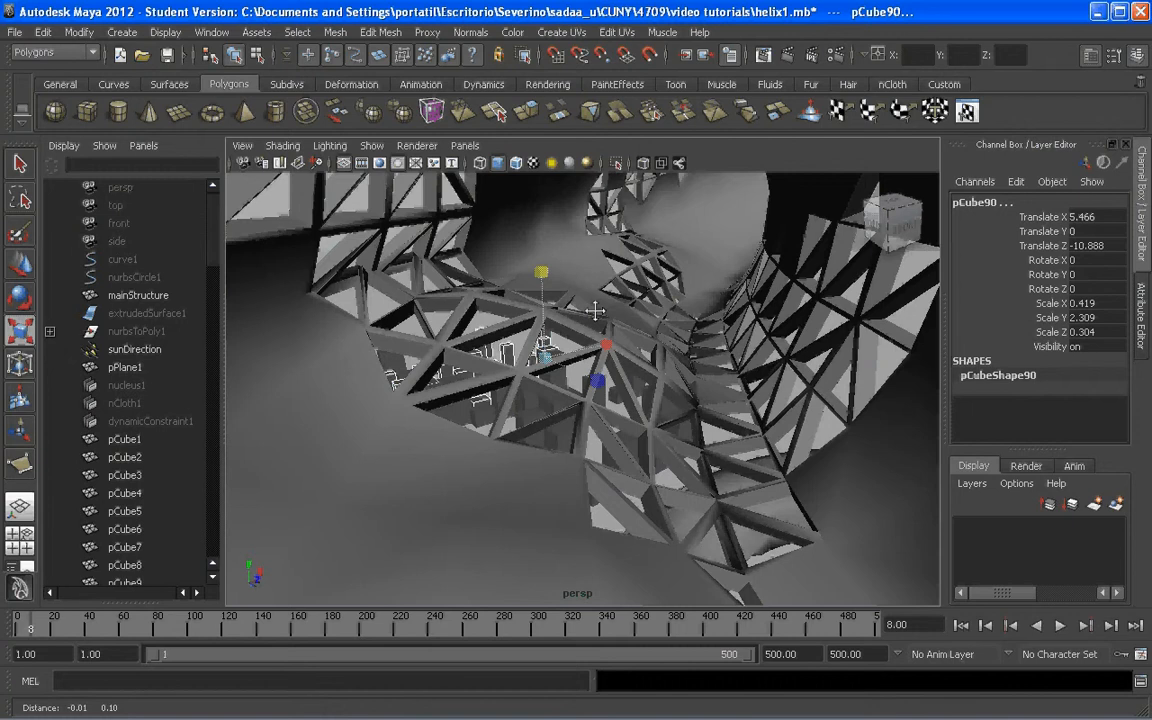
{"action": "left_click_drag", "start_coordinate": [595, 311], "coordinate": [586, 321], "text": "alt"}
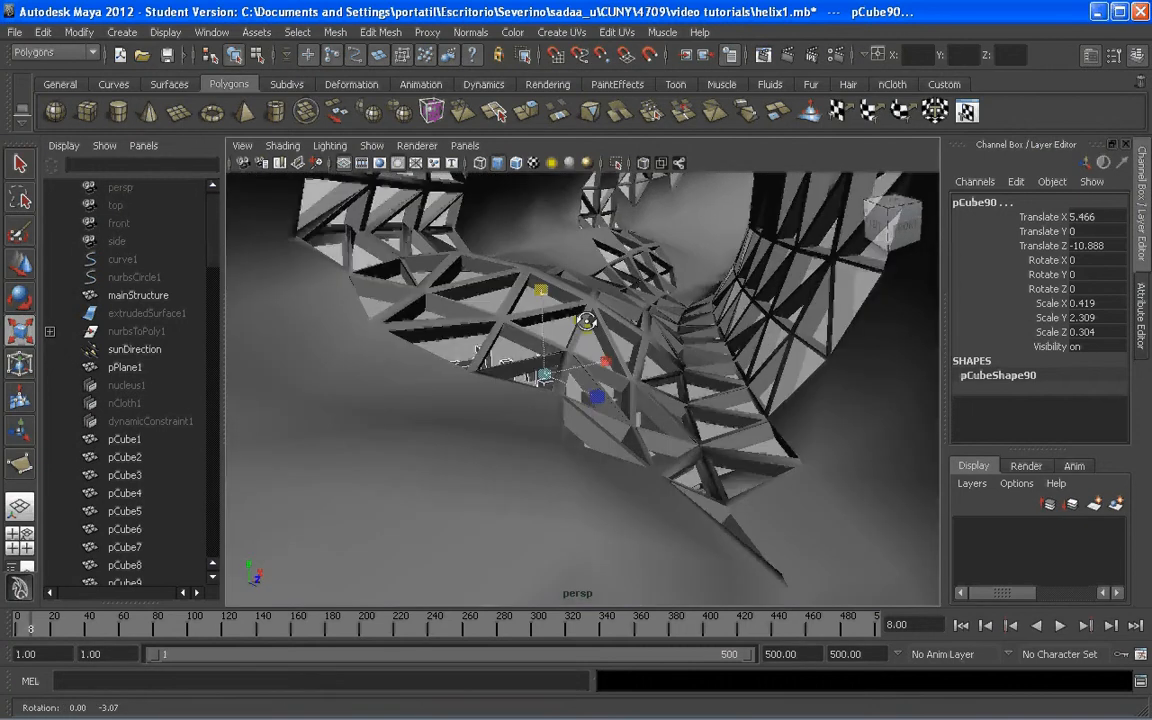
{"action": "right_click_drag", "start_coordinate": [586, 321], "coordinate": [592, 326], "text": "alt"}
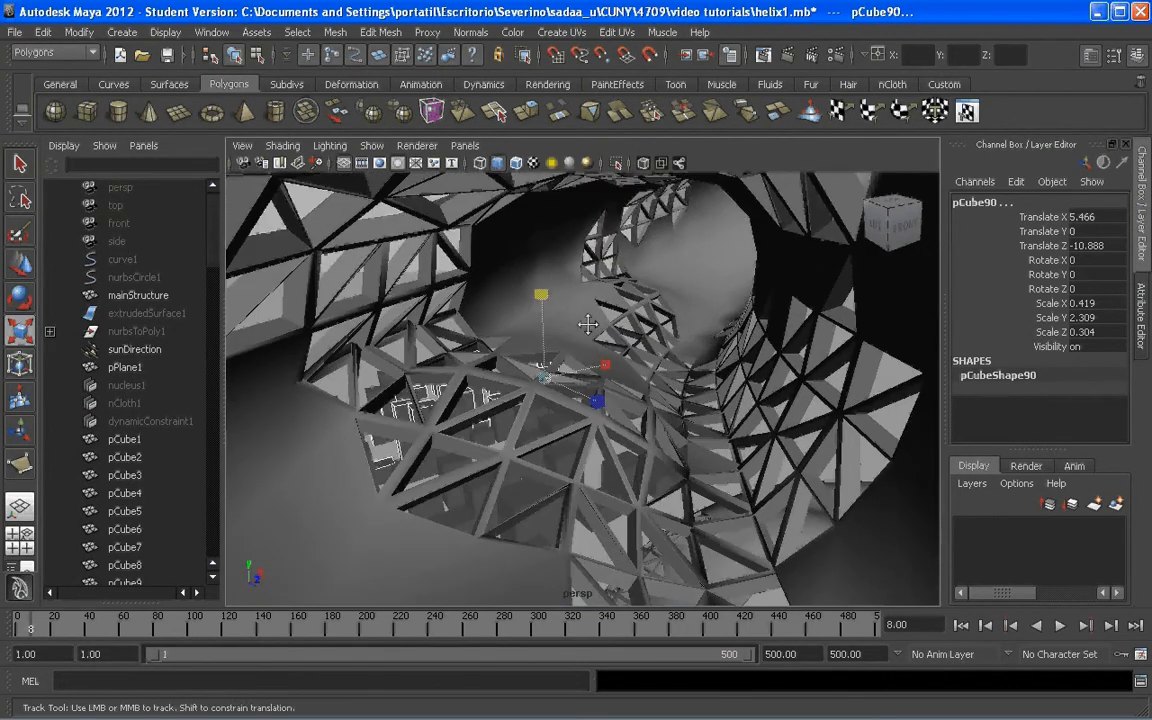
{"action": "left_click_drag", "start_coordinate": [592, 326], "coordinate": [588, 310], "text": "alt"}
{"action": "right_click_drag", "start_coordinate": [587, 309], "coordinate": [581, 318], "text": "alt"}
{"action": "left_click_drag", "start_coordinate": [581, 318], "coordinate": [556, 328], "text": "alt"}
{"action": "right_click_drag", "start_coordinate": [556, 328], "coordinate": [562, 330], "text": "alt"}
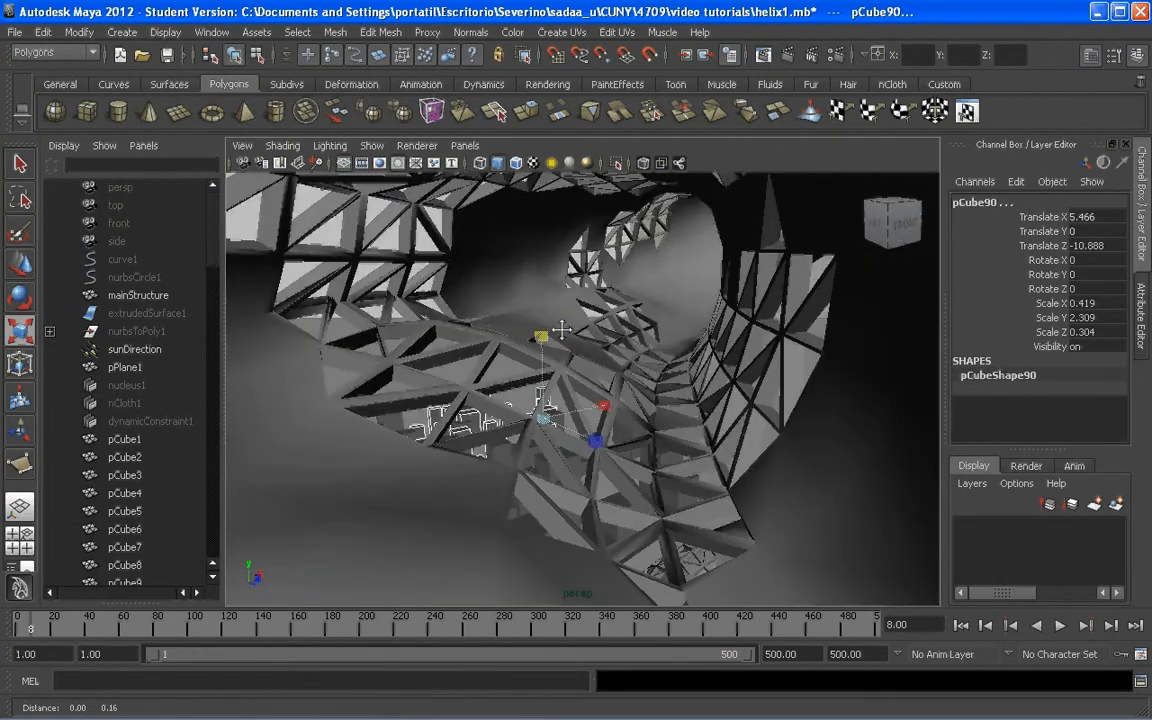
{"action": "left_click_drag", "start_coordinate": [562, 330], "coordinate": [540, 476], "text": "alt"}
{"action": "middle_click_drag", "start_coordinate": [540, 476], "coordinate": [541, 469], "text": "alt"}
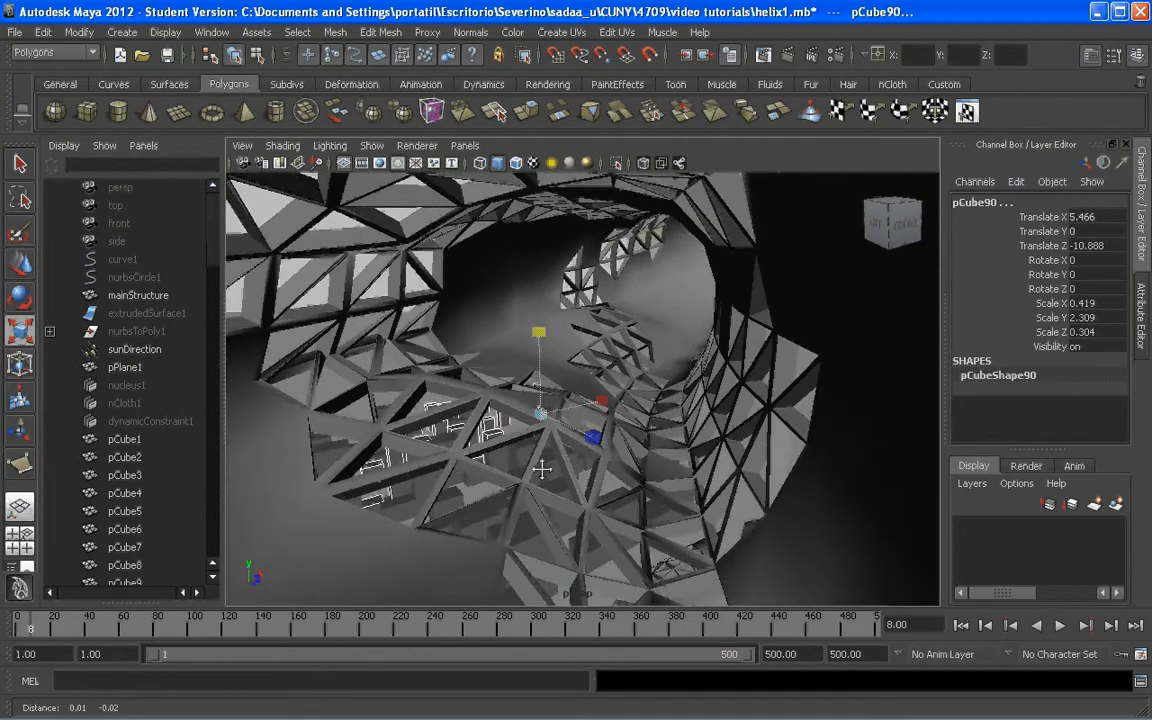
{"action": "left_click_drag", "start_coordinate": [541, 469], "coordinate": [566, 510], "text": "alt"}
{"action": "middle_click_drag", "start_coordinate": [688, 576], "coordinate": [691, 573], "text": "alt"}
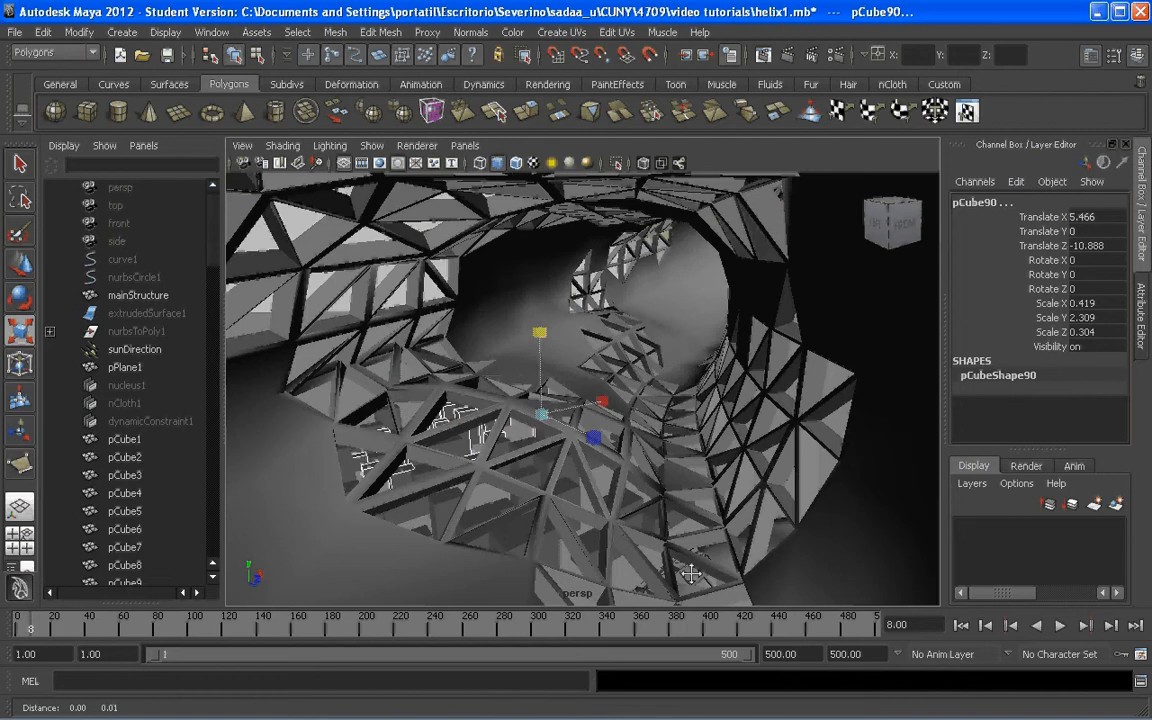
{"action": "left_click_drag", "start_coordinate": [691, 573], "coordinate": [685, 572], "text": "alt"}
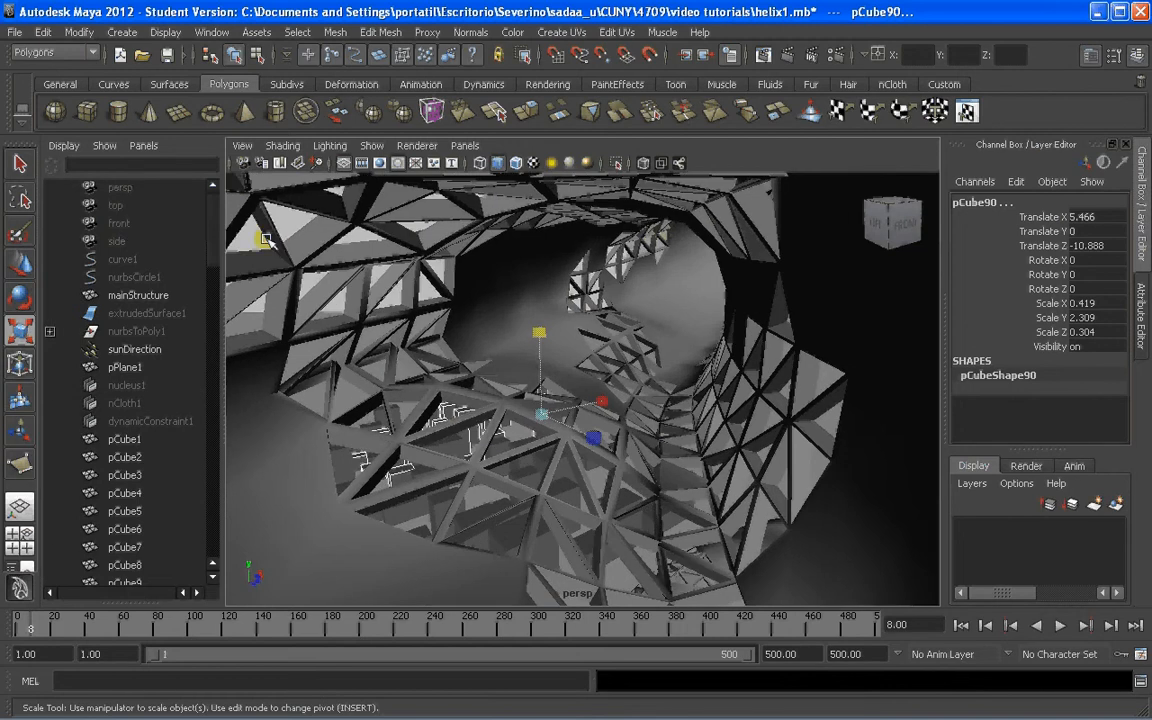
{"action": "key", "text": "space"}
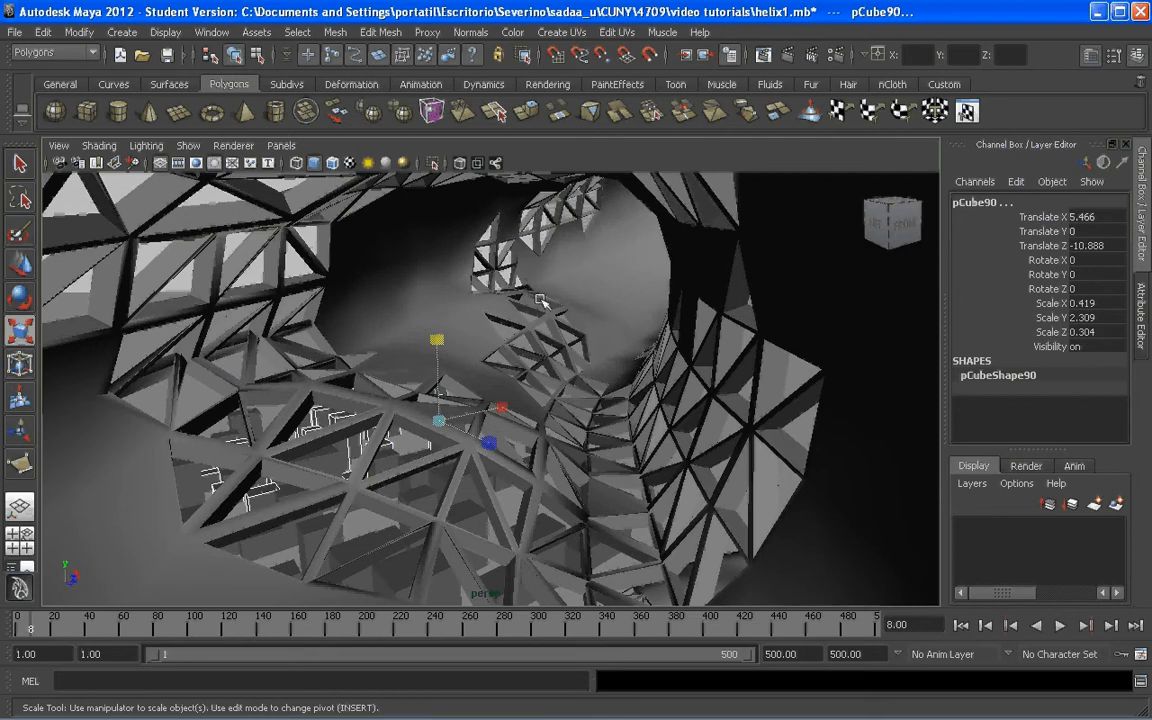
Save the current interior perspective view as a new camera bookmark named cameraView2.
{"action": "left_click", "coordinate": [58, 145]}
{"action": "mouse_move", "coordinate": [108, 302]}
{"action": "left_click", "coordinate": [240, 312]}
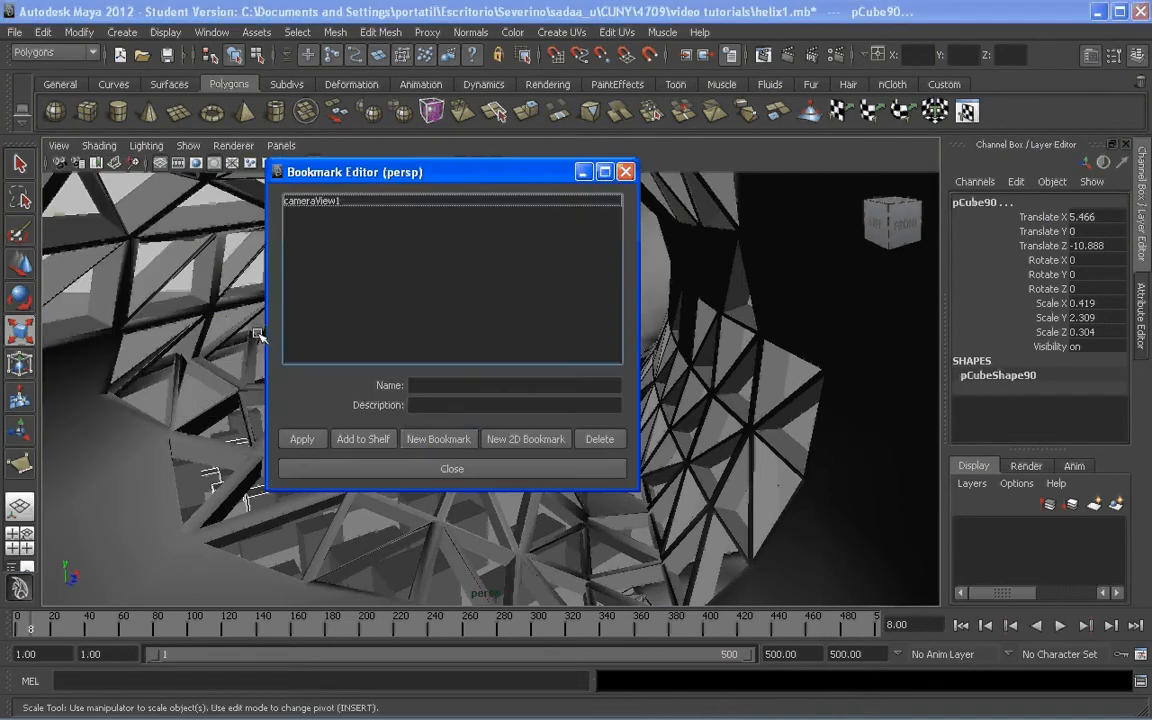
{"action": "left_click", "coordinate": [438, 440]}
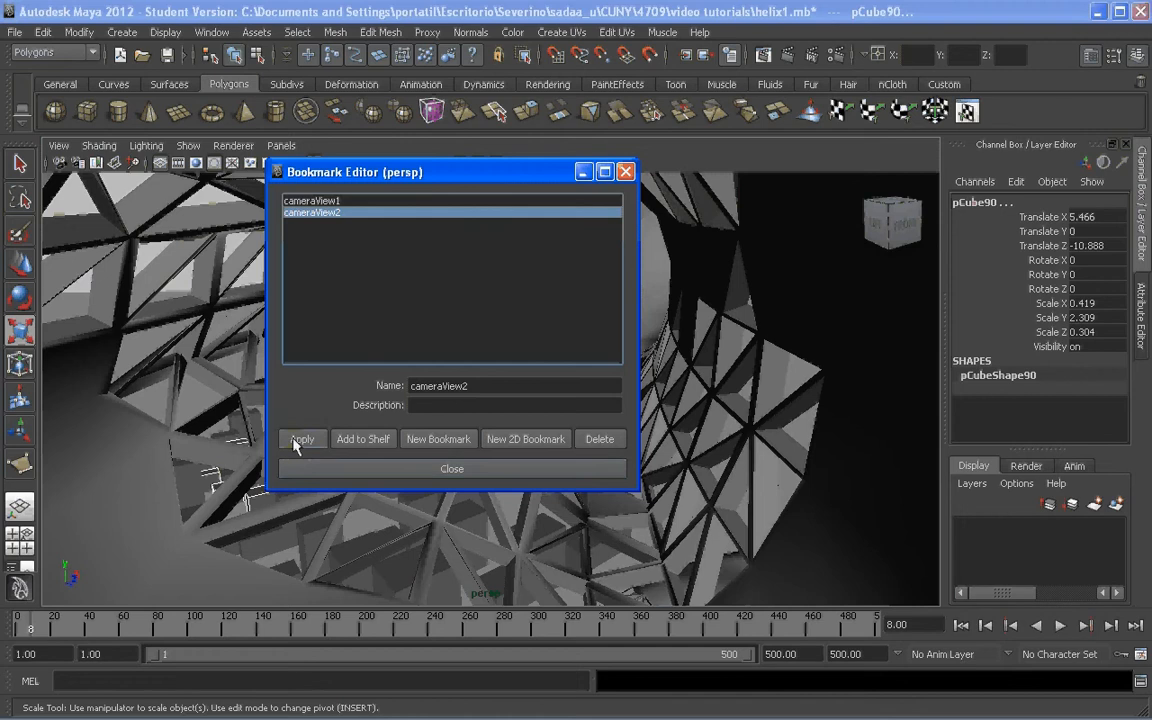
{"action": "left_click", "coordinate": [452, 468]}
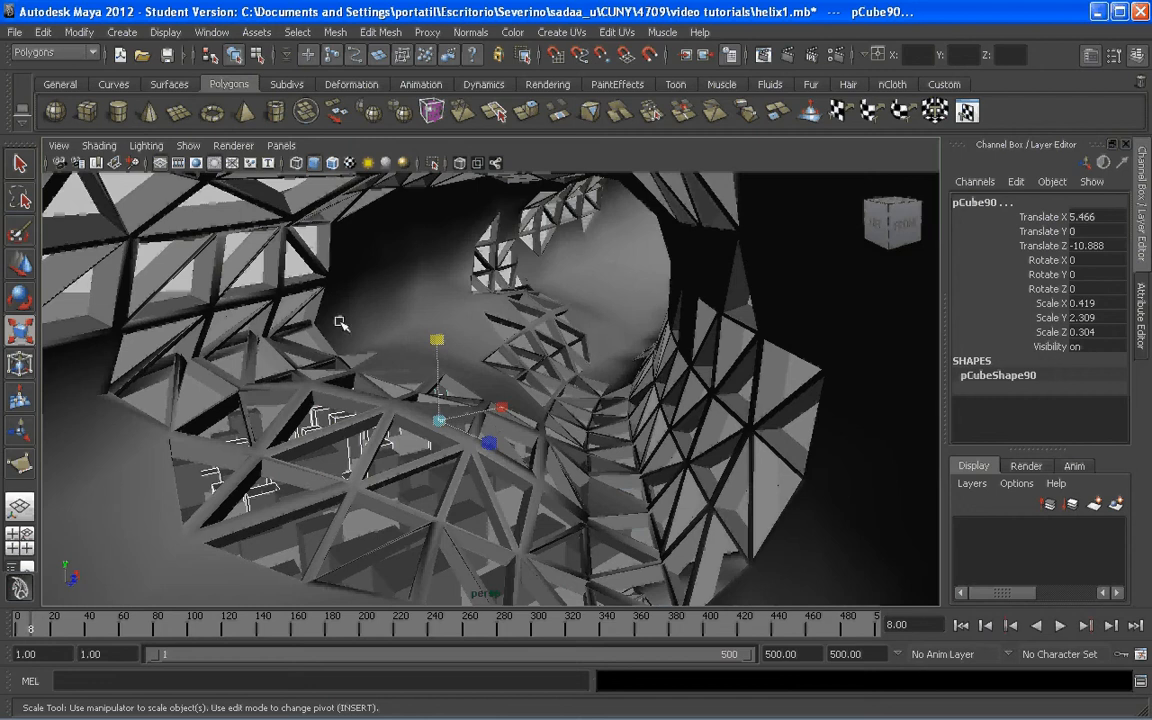
Bring back the object list beside the perspective view and unhide the nurbsToPoly1 panel surface.
{"action": "left_click", "coordinate": [30, 568]}
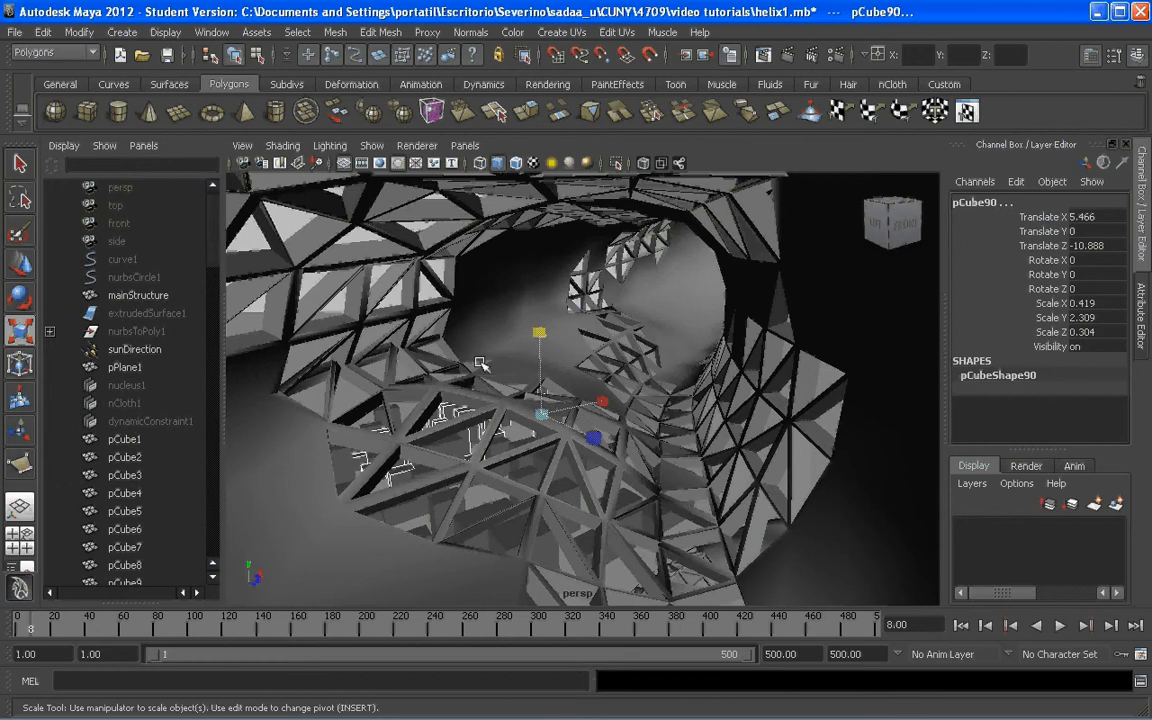
{"action": "left_click", "coordinate": [142, 331]}
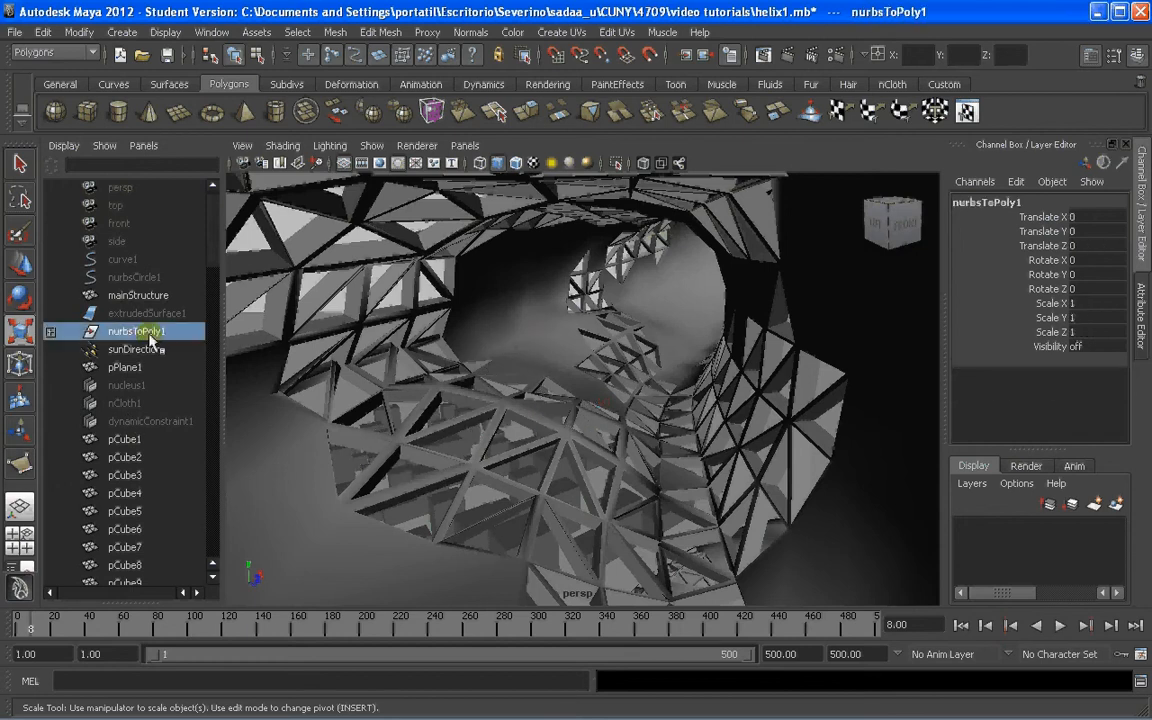
{"action": "key", "text": "shift+h"}
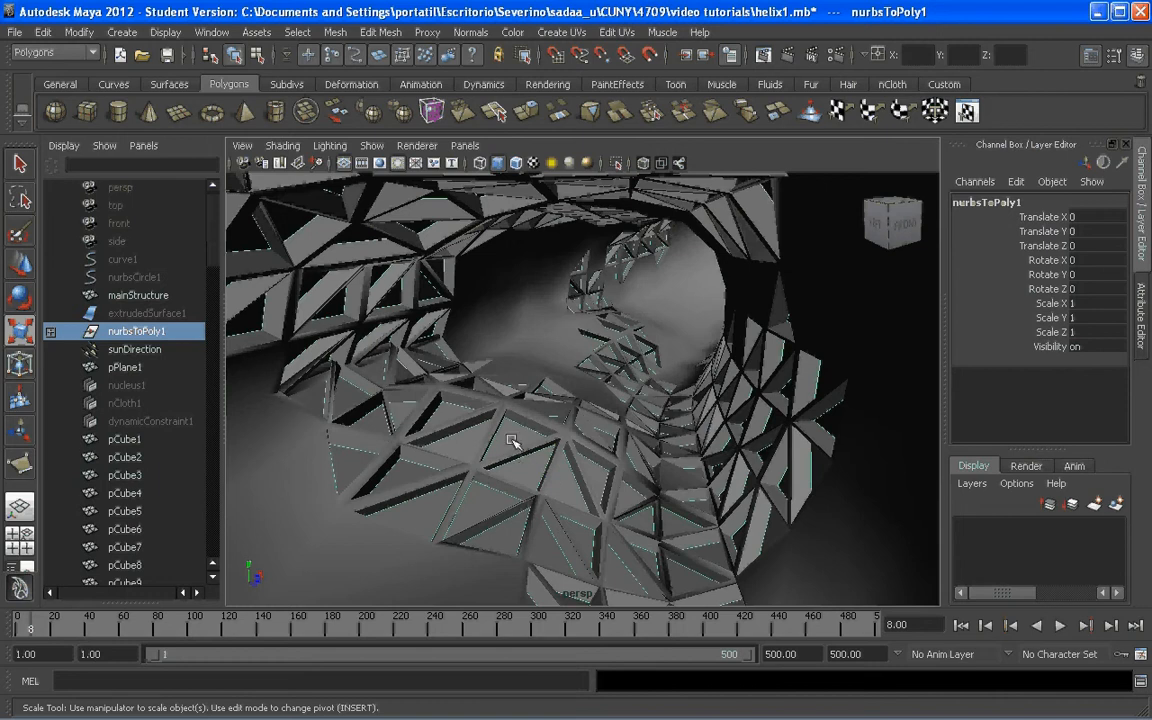
{"action": "left_click", "coordinate": [512, 441]}
{"action": "left_click", "coordinate": [130, 330]}
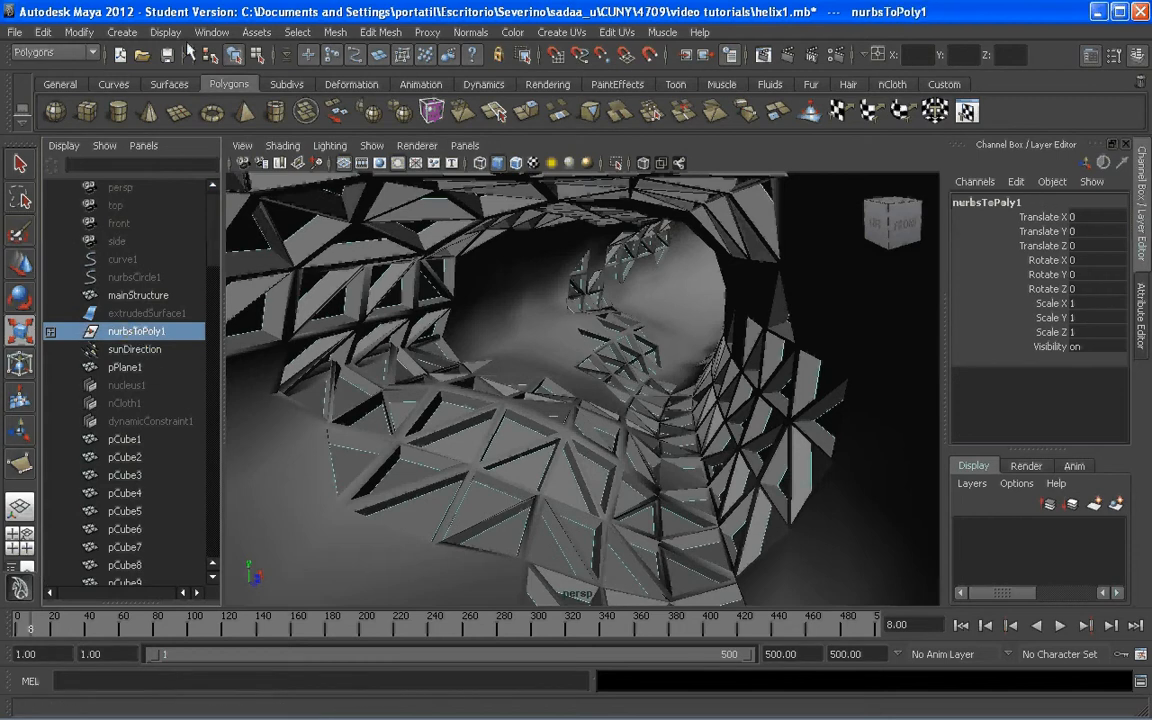
Open the Hypershade and create a new Blinn material.
{"action": "left_click", "coordinate": [211, 32]}
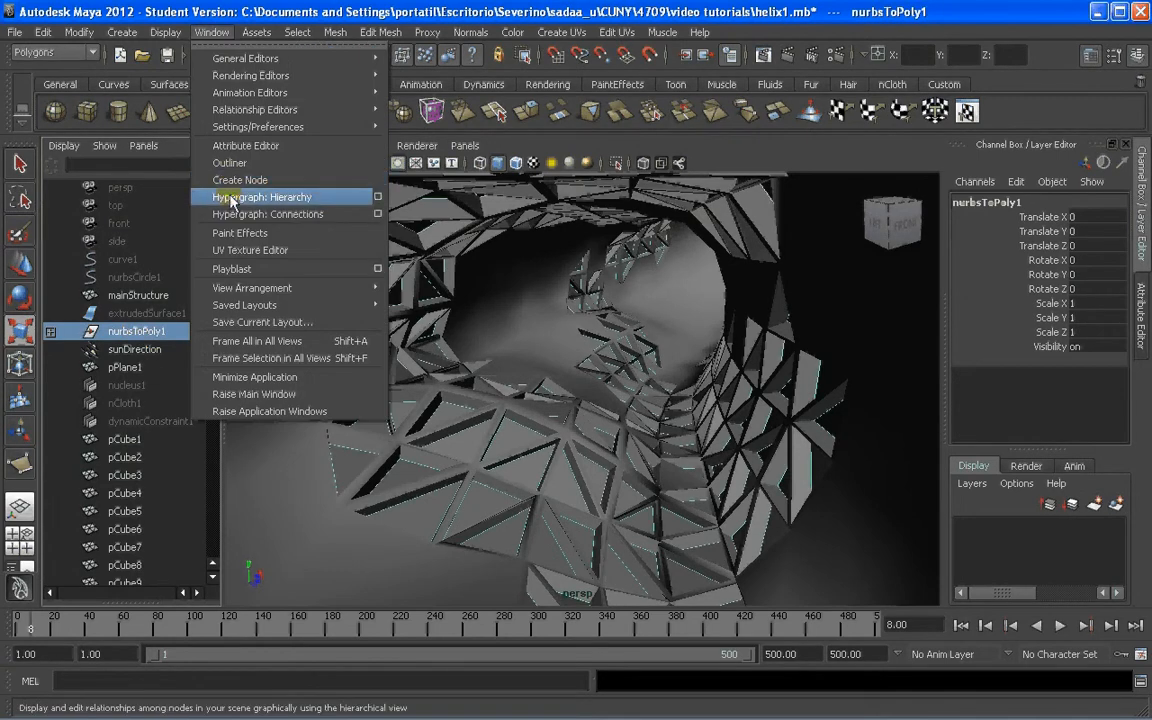
{"action": "mouse_move", "coordinate": [245, 76]}
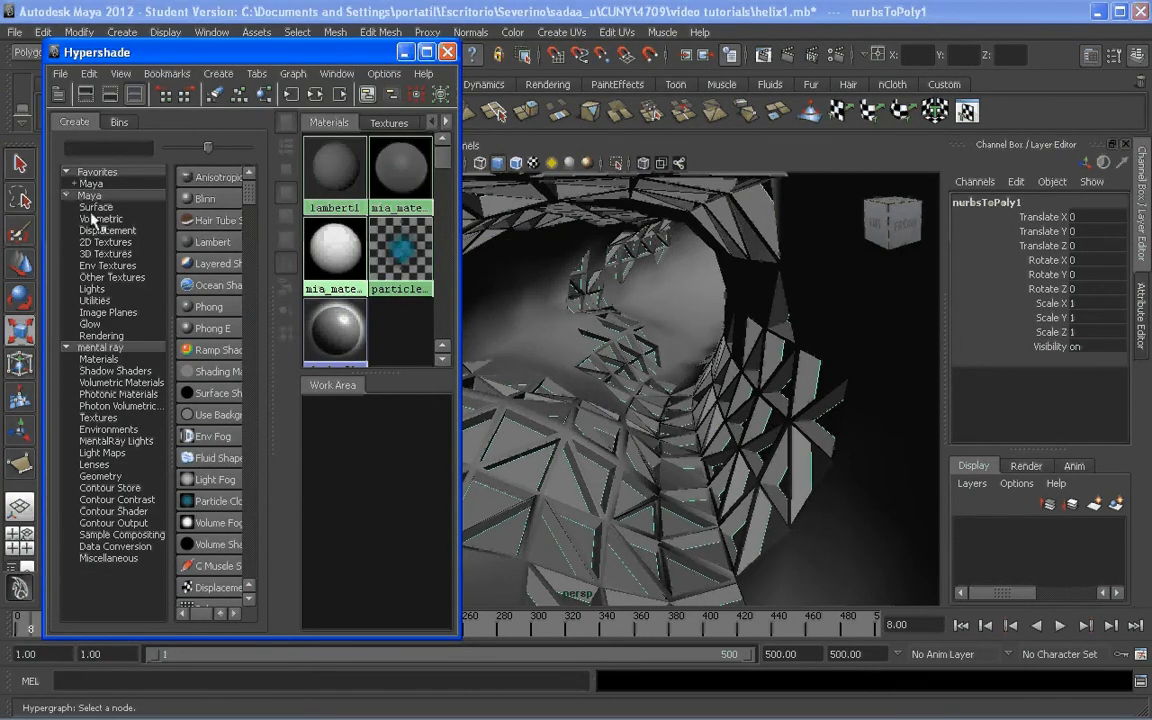
{"action": "left_click", "coordinate": [91, 195]}
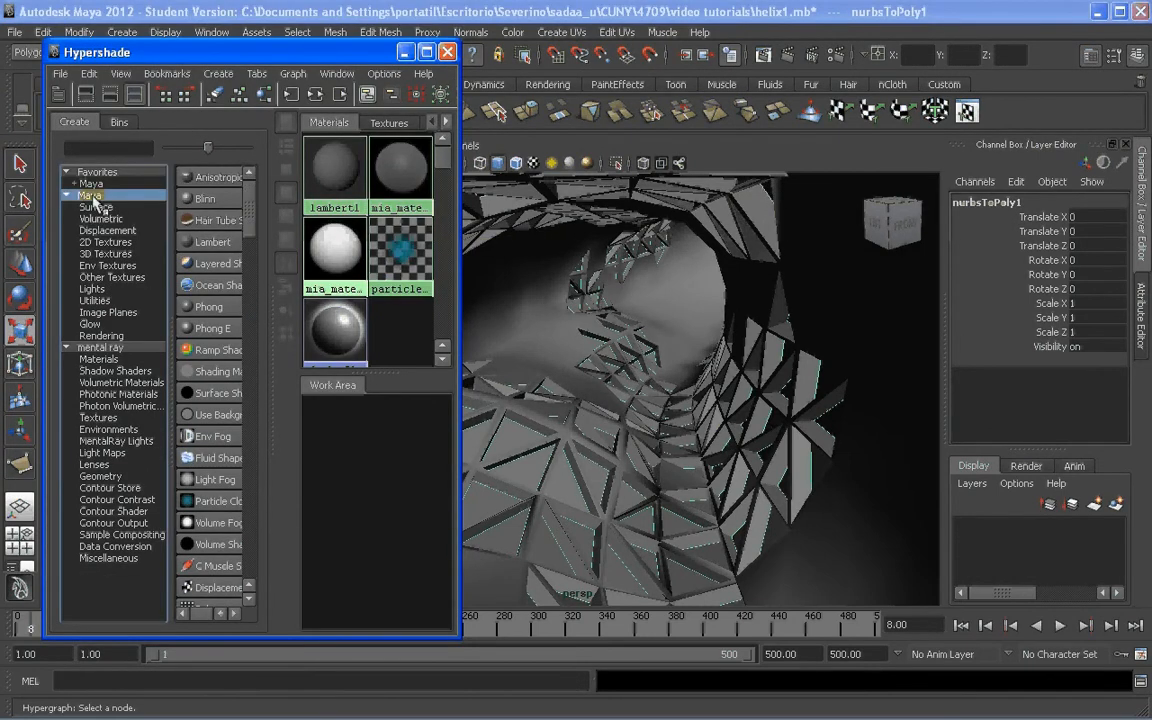
{"action": "left_click", "coordinate": [200, 198]}
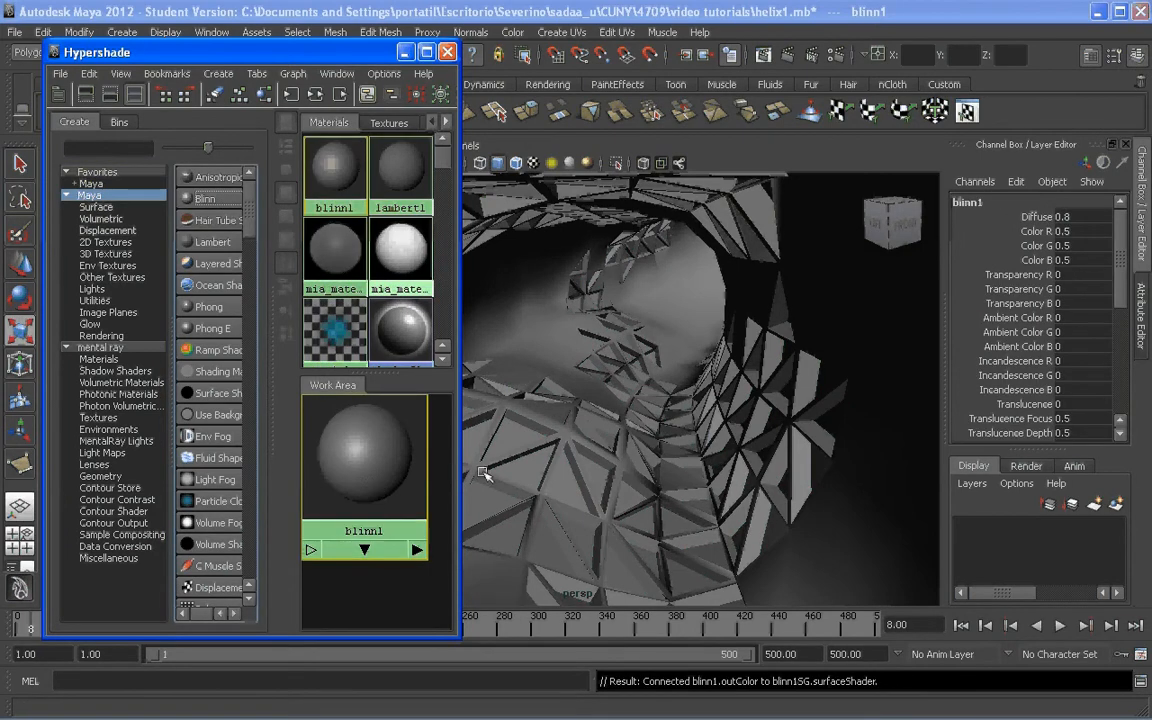
Assign the new Blinn material to the nurbsToPoly1 surface.
{"action": "left_click_drag", "start_coordinate": [277, 52], "coordinate": [532, 56]}
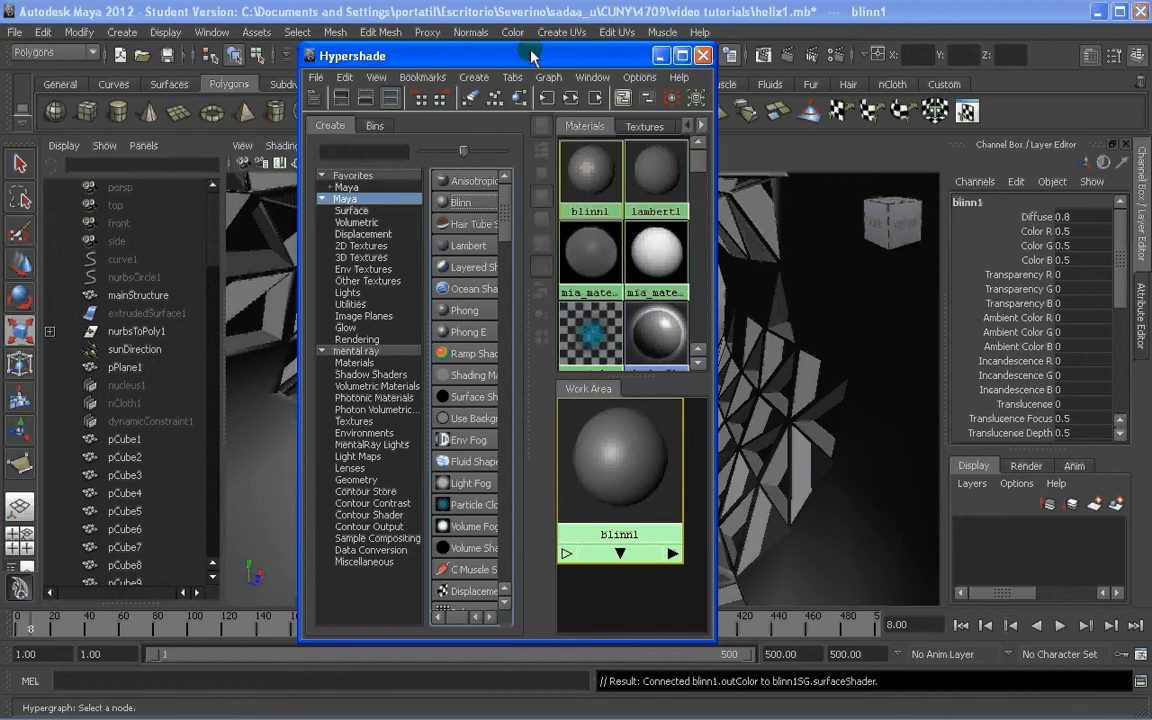
{"action": "left_click", "coordinate": [125, 331]}
{"action": "right_click", "coordinate": [621, 430]}
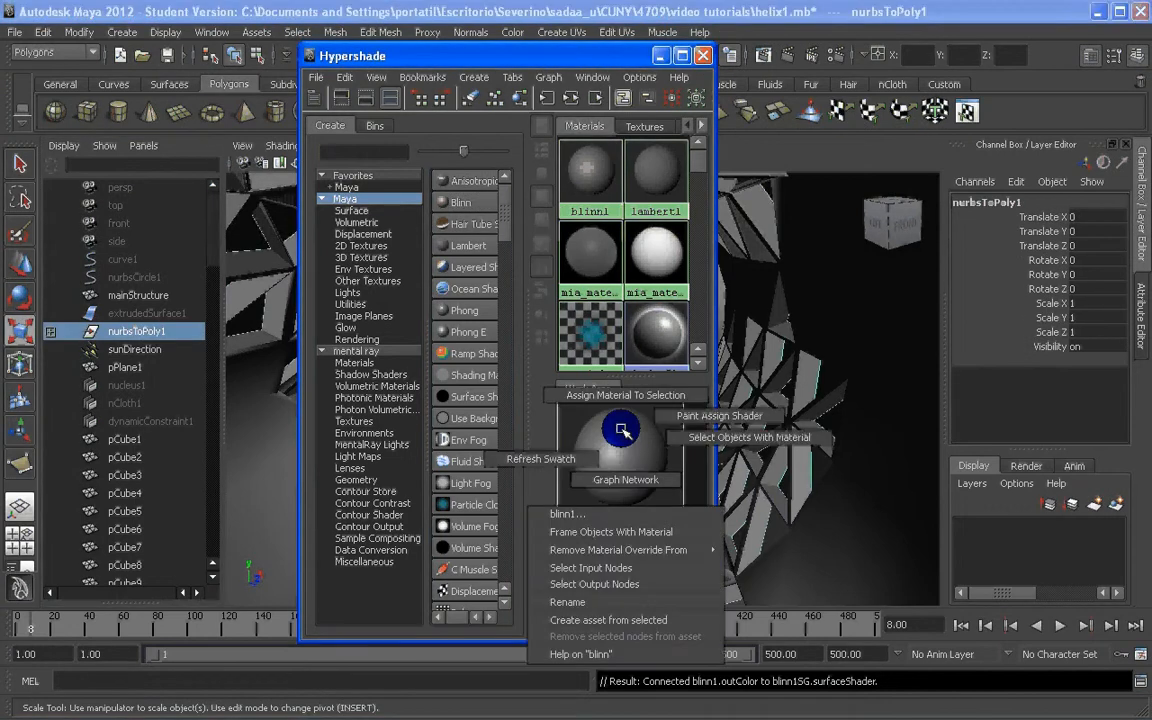
{"action": "left_click", "coordinate": [621, 396]}
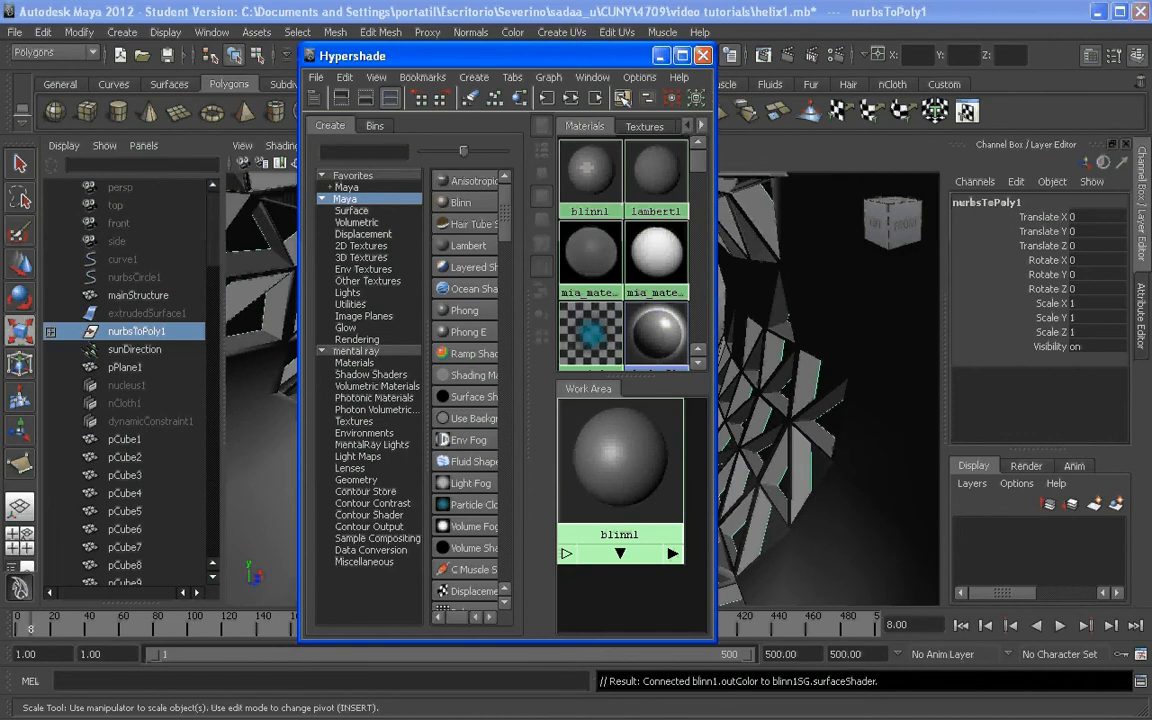
Open the attributes of blinn1 and set its colour to a very dark navy blue.
{"action": "left_click_drag", "start_coordinate": [566, 55], "coordinate": [396, 55]}
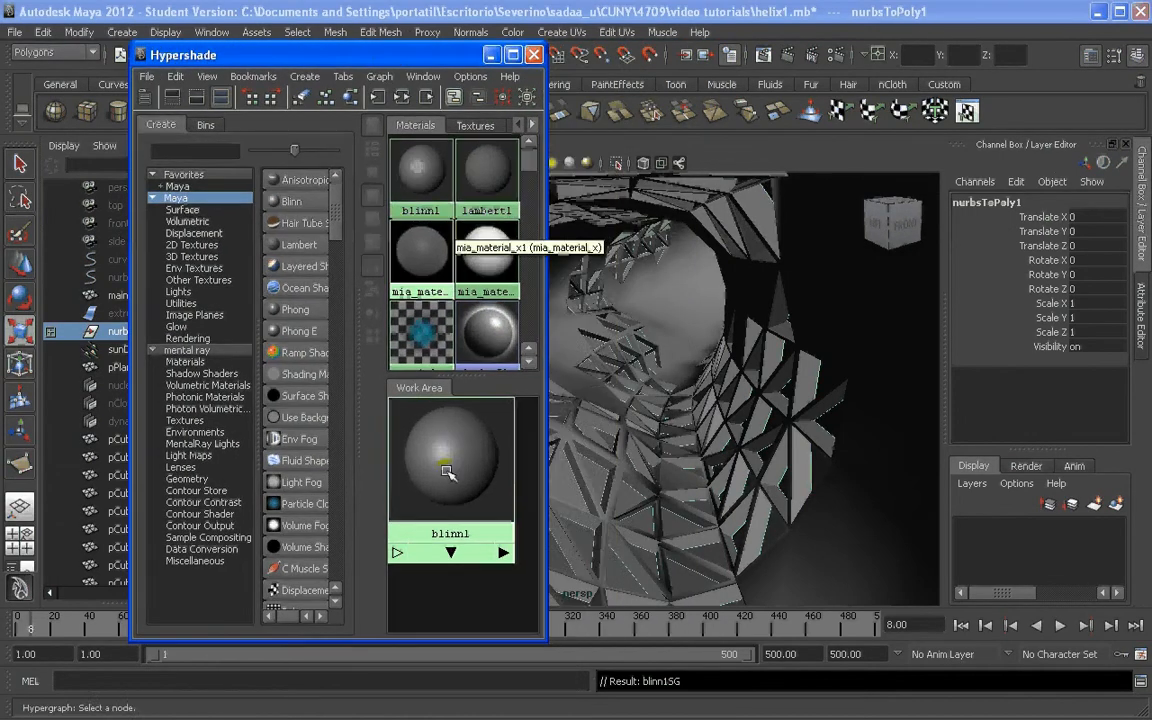
{"action": "left_click", "coordinate": [446, 471]}
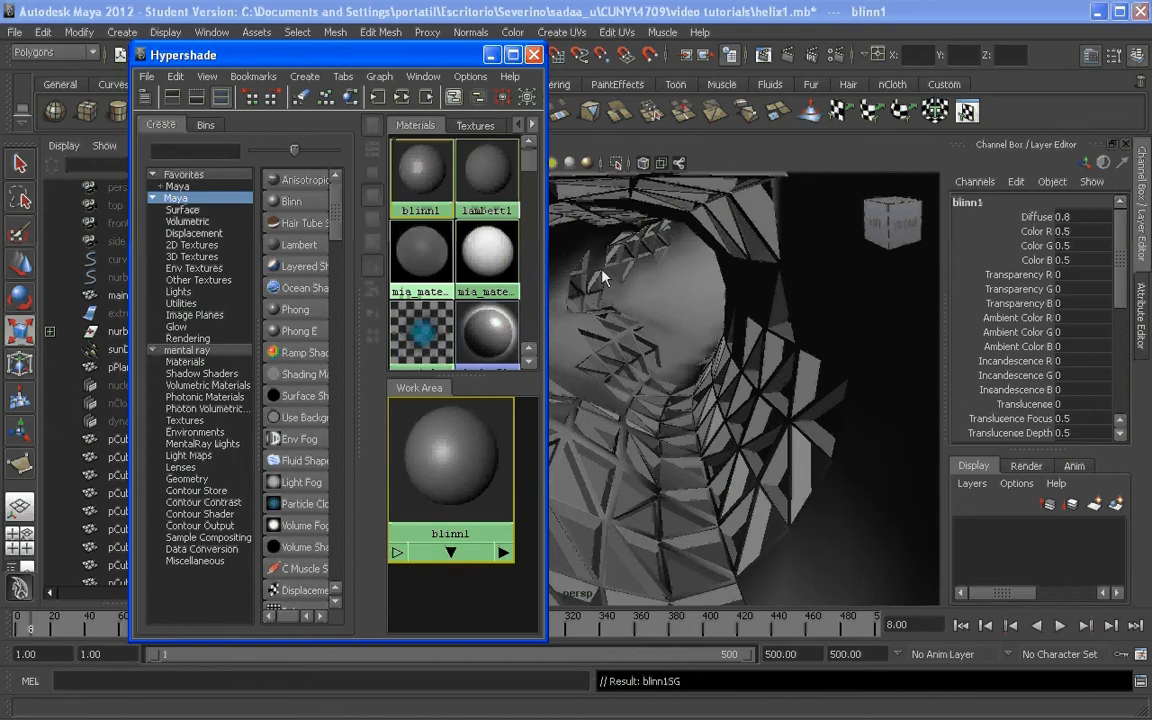
{"action": "left_click", "coordinate": [796, 453]}
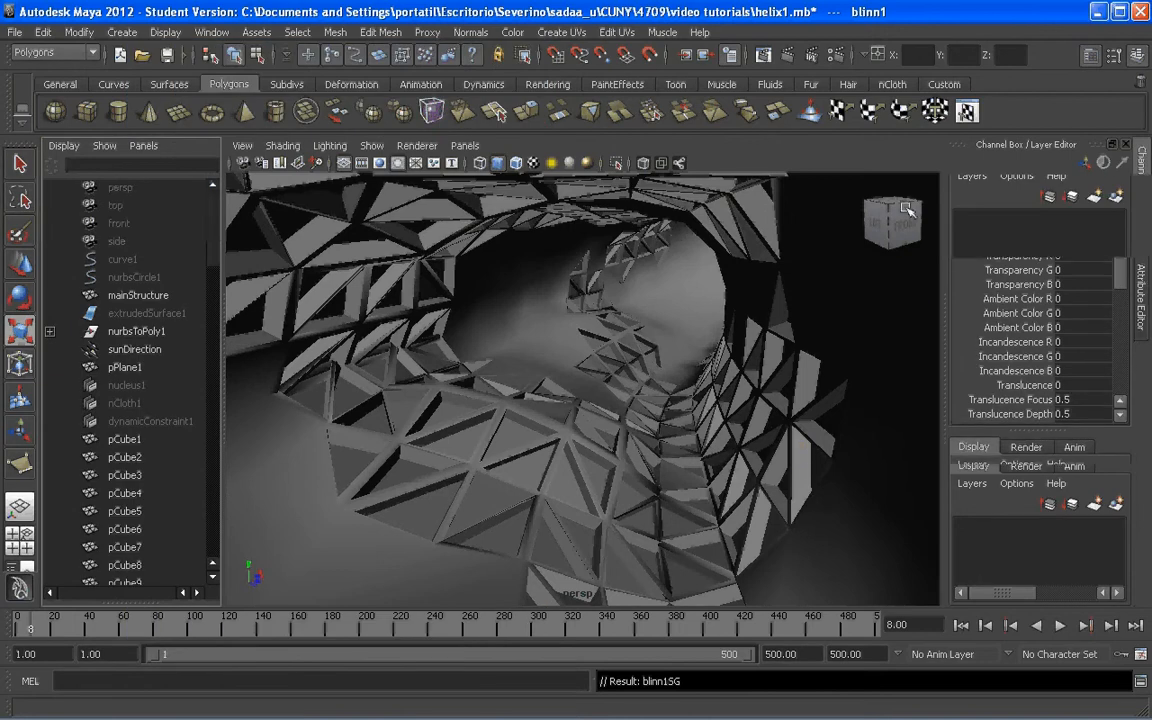
{"action": "key", "text": "ctrl+a"}
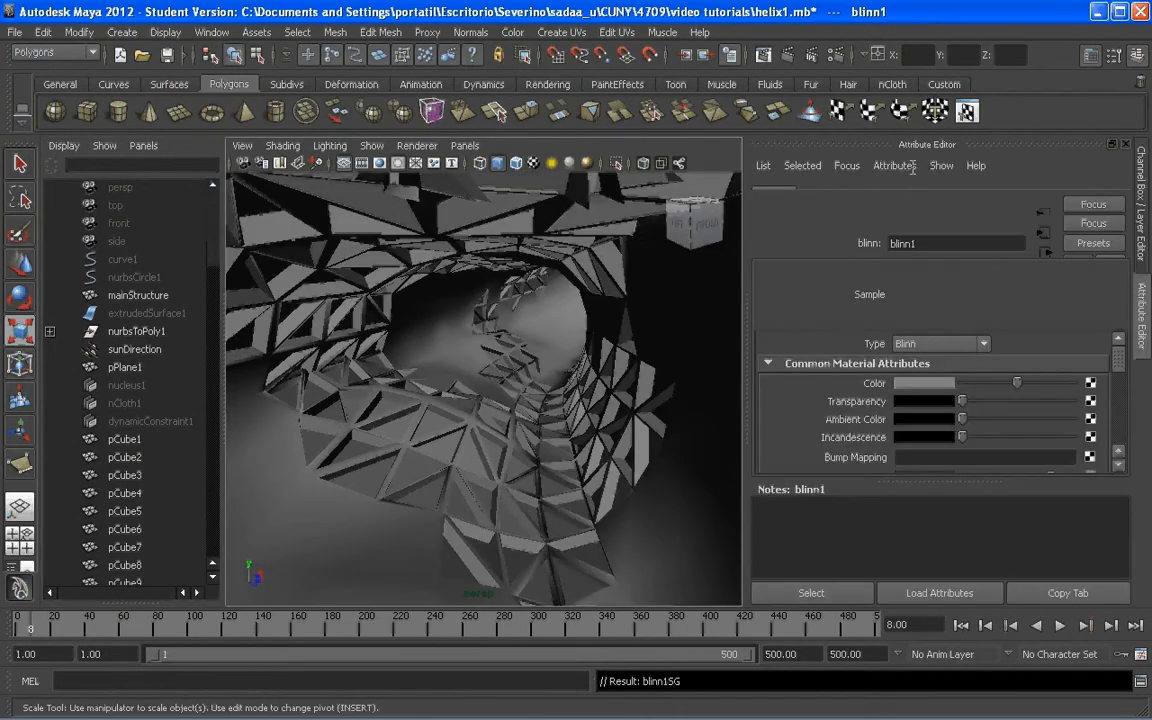
{"action": "left_click", "coordinate": [933, 404]}
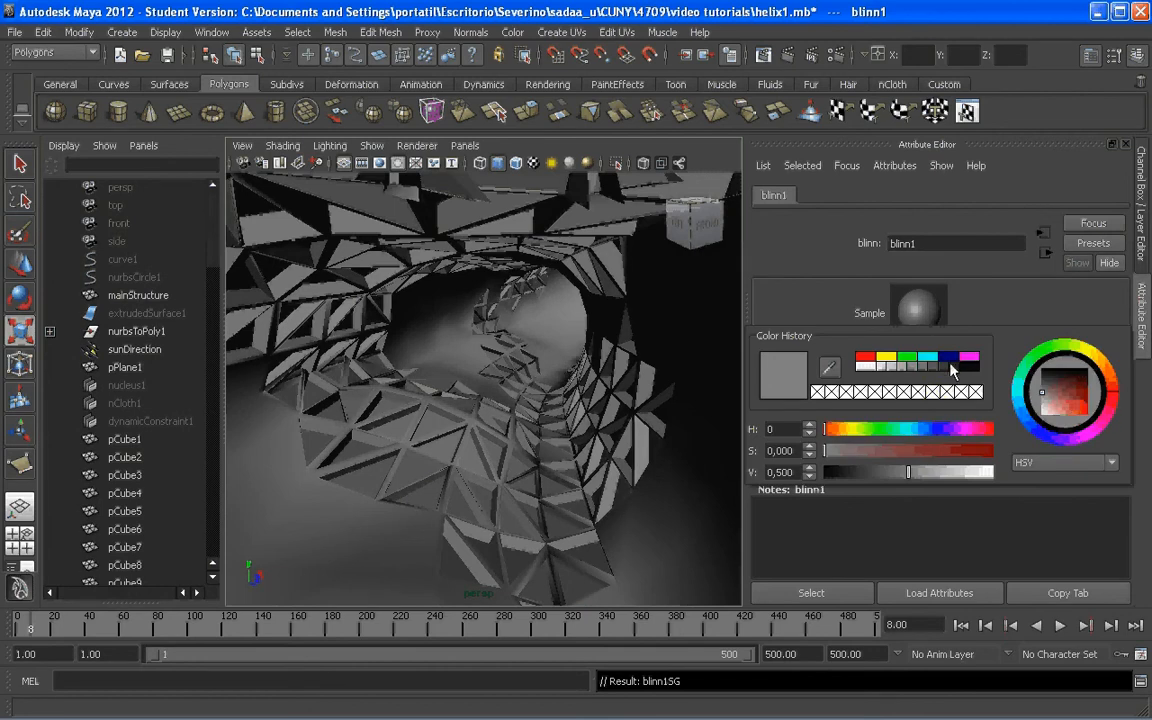
{"action": "left_click", "coordinate": [950, 358]}
{"action": "left_click", "coordinate": [1088, 390]}
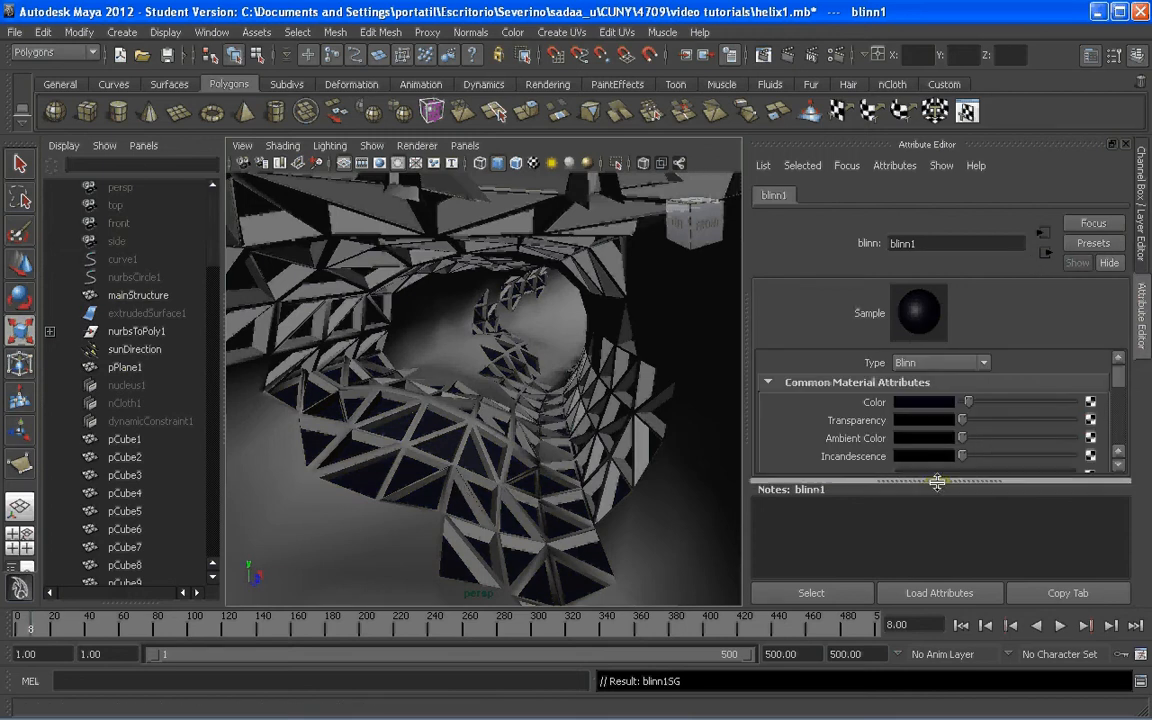
Raise the transparency of blinn1 to a light grey so the panels read as glass, and review its specular shading settings.
{"action": "left_click_drag", "start_coordinate": [937, 481], "coordinate": [931, 597]}
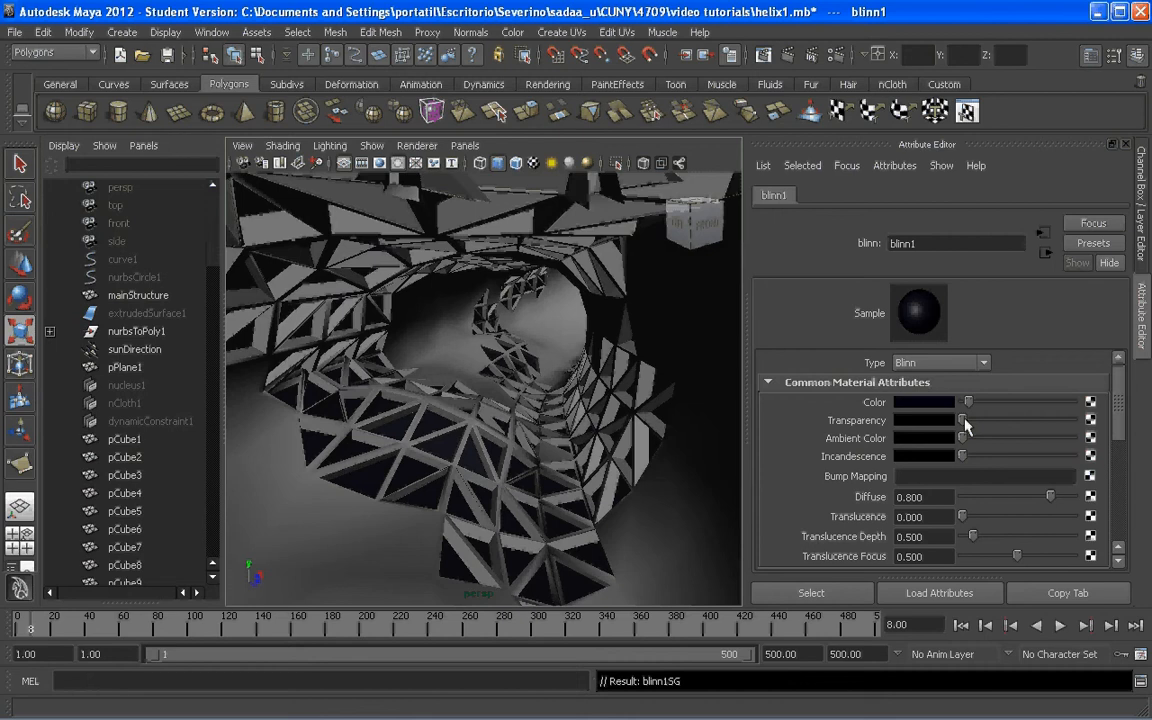
{"action": "left_click_drag", "start_coordinate": [963, 420], "coordinate": [1043, 420]}
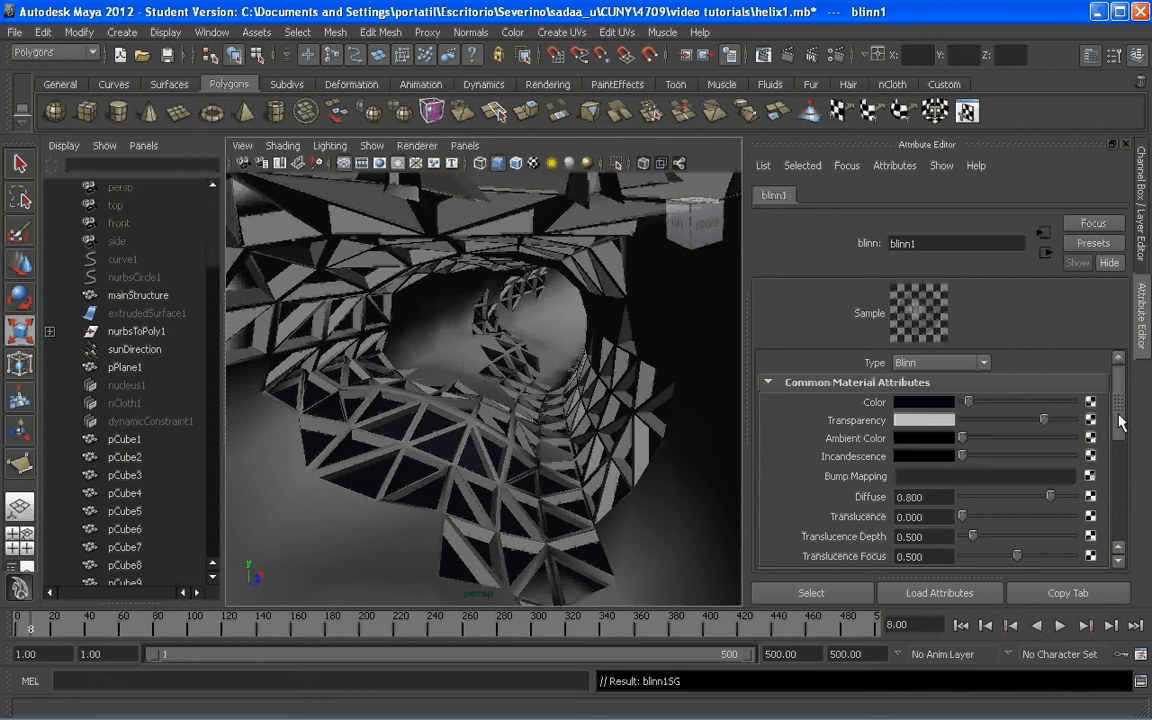
{"action": "left_click_drag", "start_coordinate": [1119, 422], "coordinate": [1119, 497]}
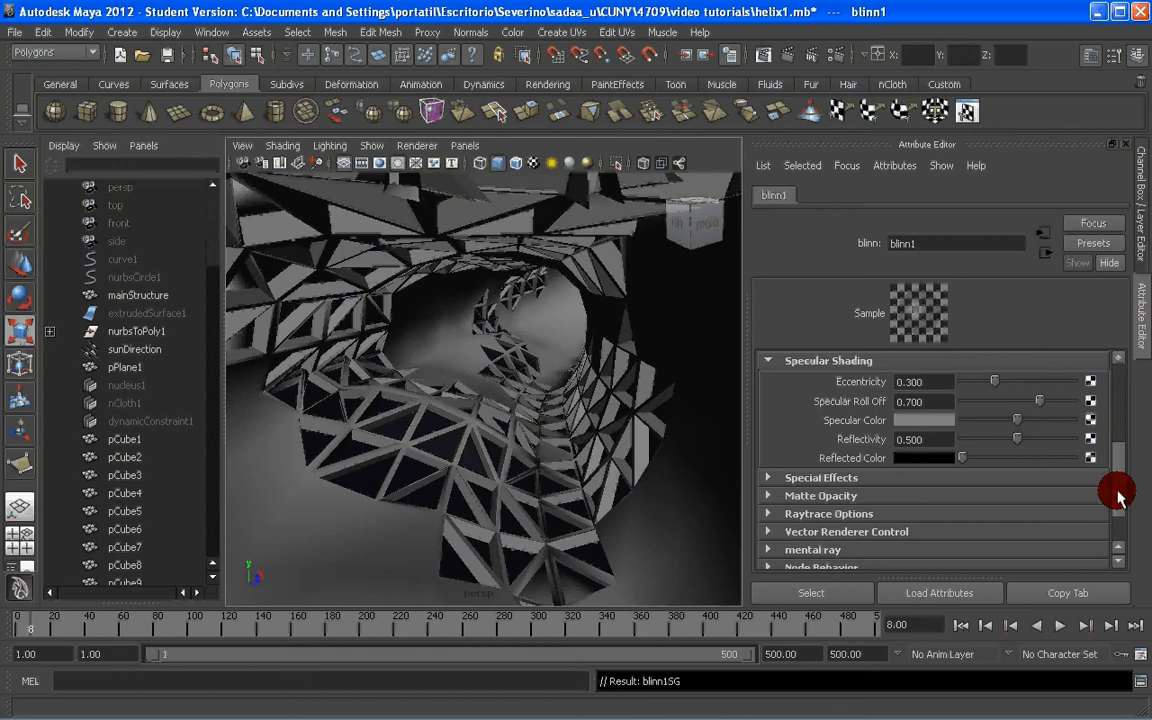
{"action": "key", "text": "r"}
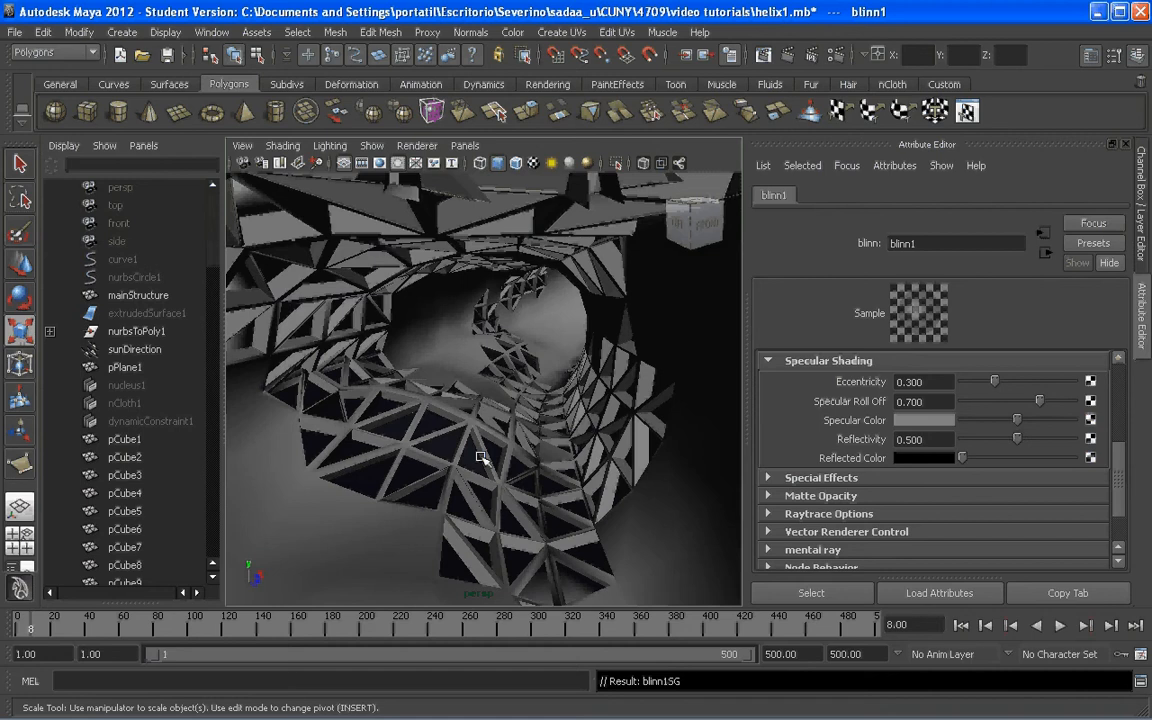
Test-render a small region near the centre of the interior view with mental ray, and close the render window.
{"action": "left_click", "coordinate": [762, 55]}
{"action": "left_click_drag", "start_coordinate": [188, 8], "coordinate": [275, 0]}
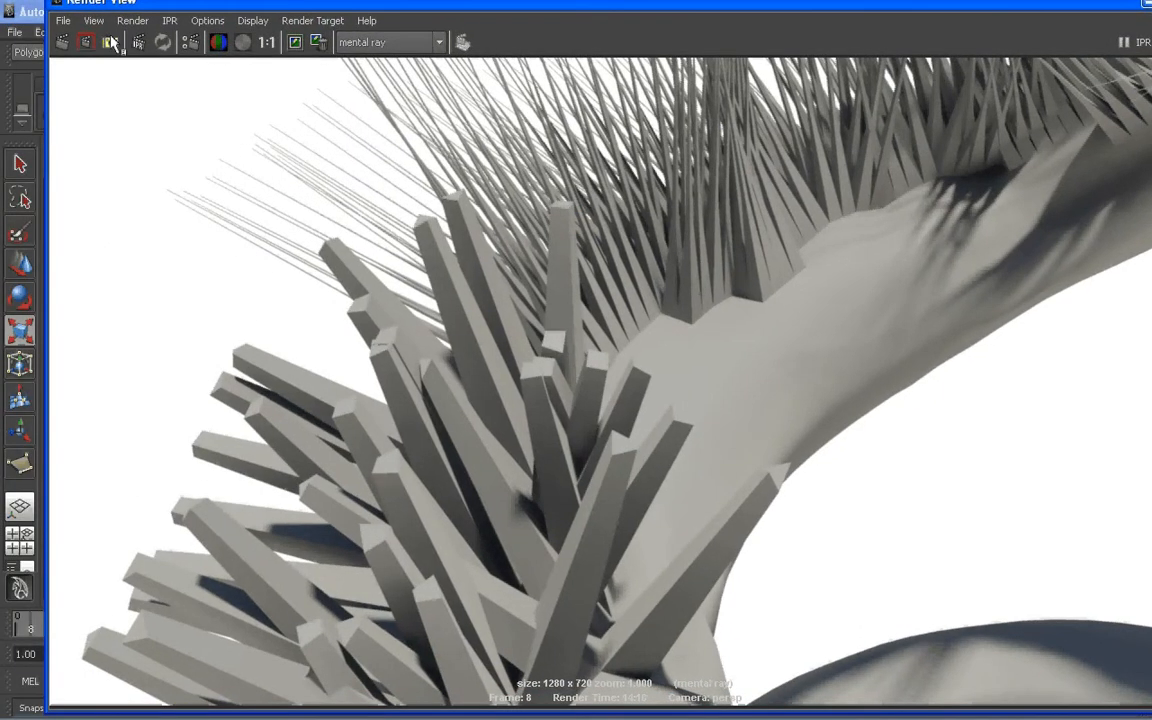
{"action": "left_click_drag", "start_coordinate": [453, 403], "coordinate": [609, 501]}
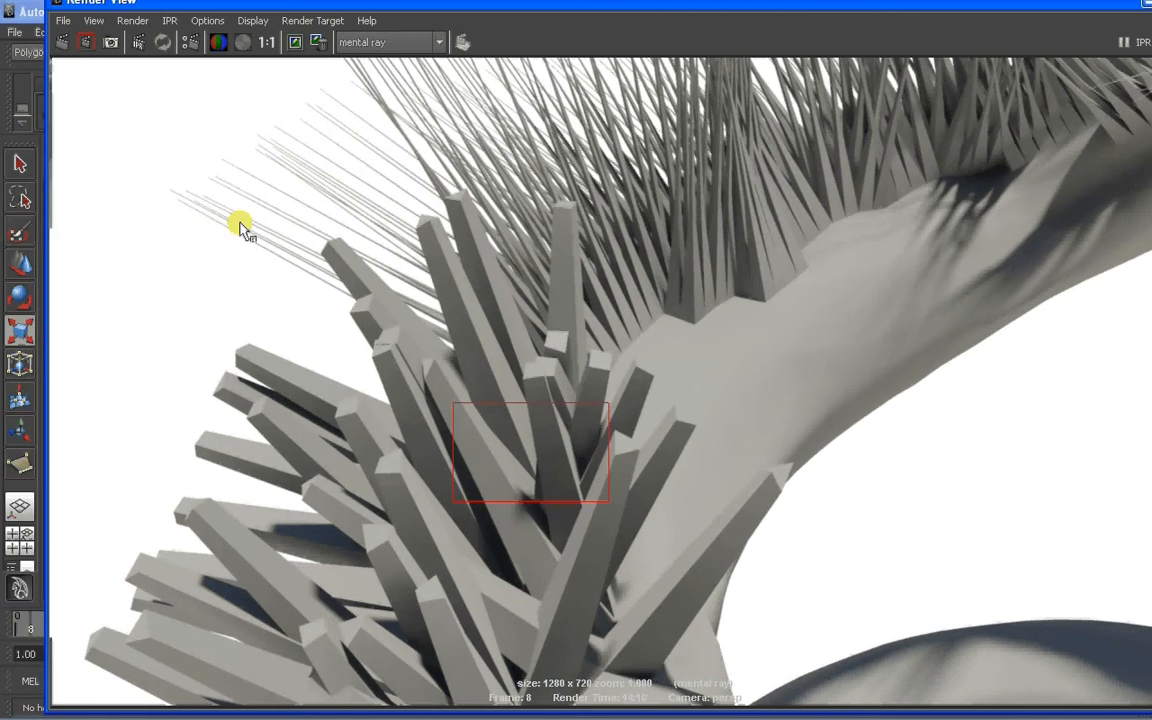
{"action": "left_click", "coordinate": [85, 45]}
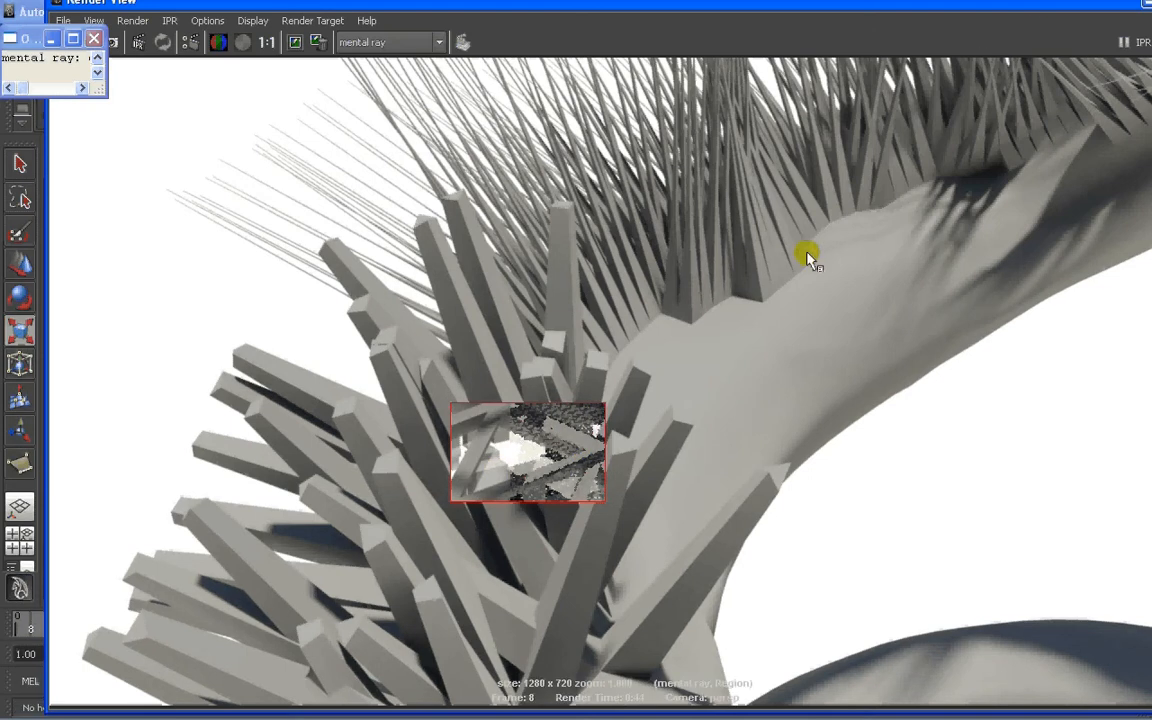
{"action": "left_click_drag", "start_coordinate": [987, 4], "coordinate": [864, 9]}
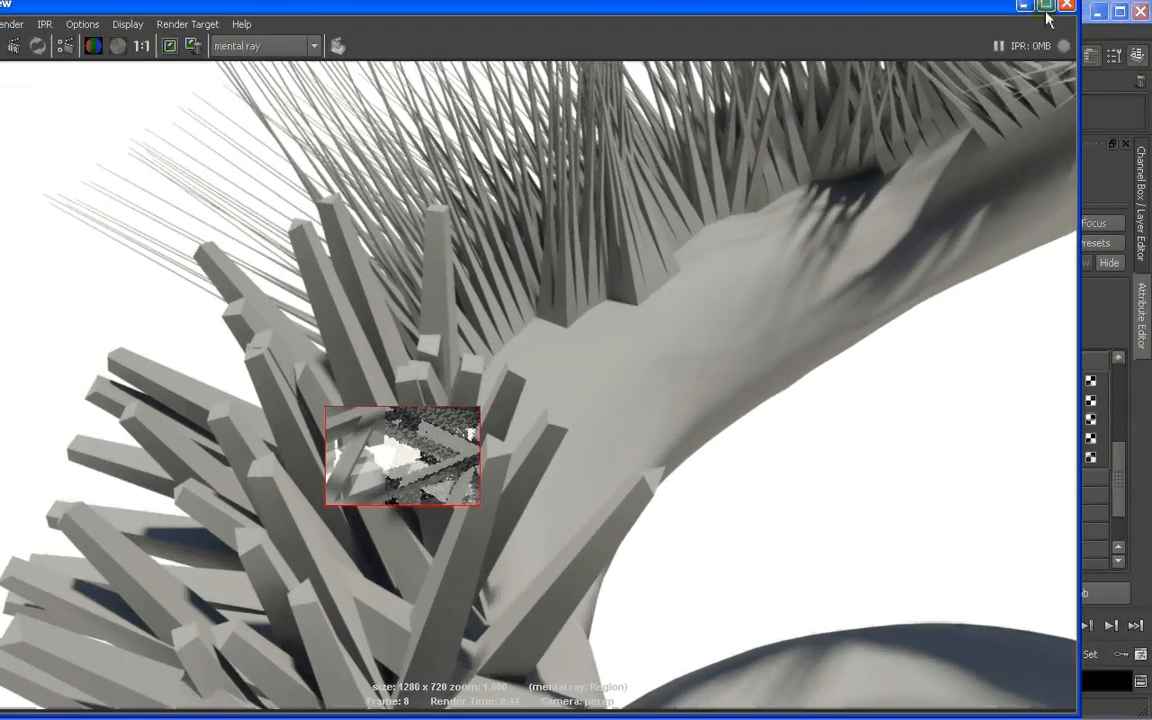
{"action": "left_click", "coordinate": [1066, 6]}
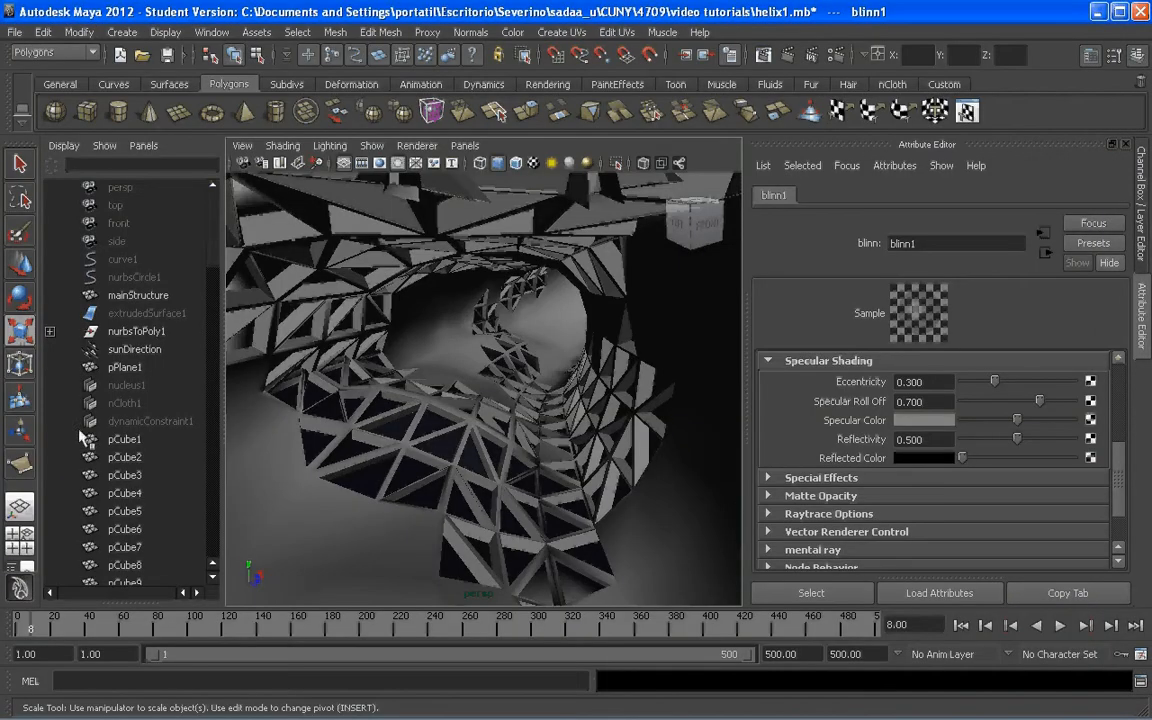
Set the shadow softness of sunDirection's mia_physicalsun1 node to 2.
{"action": "left_click", "coordinate": [125, 349]}
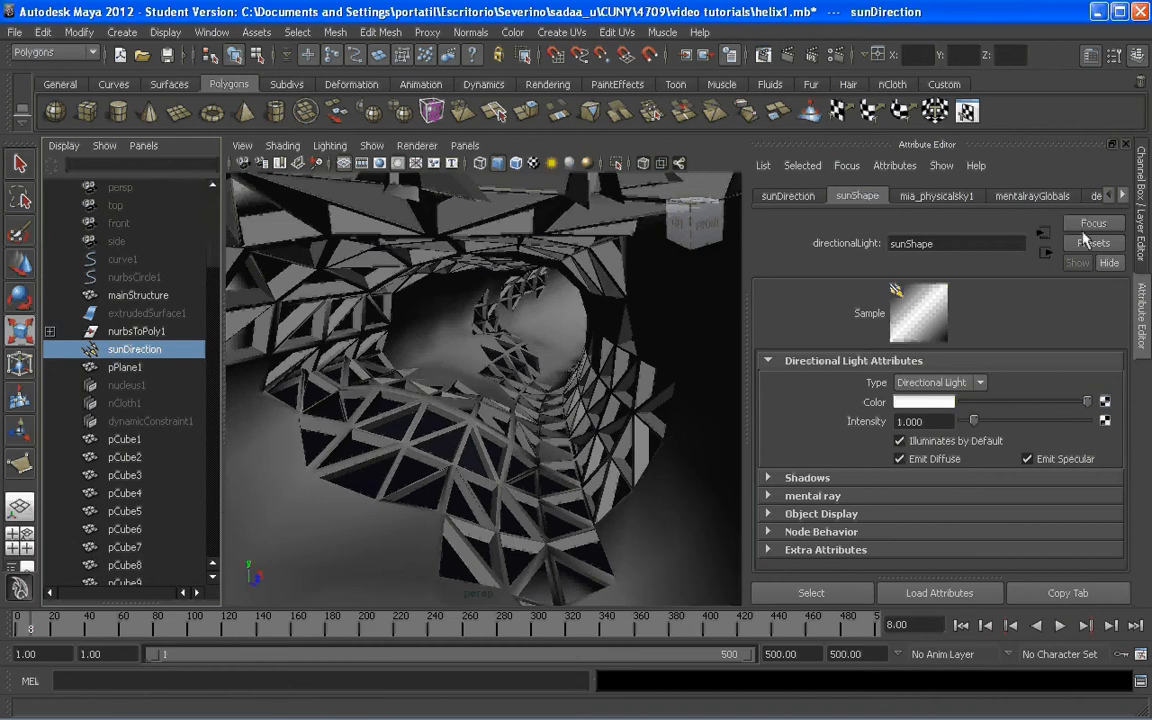
{"action": "left_click", "coordinate": [1122, 195]}
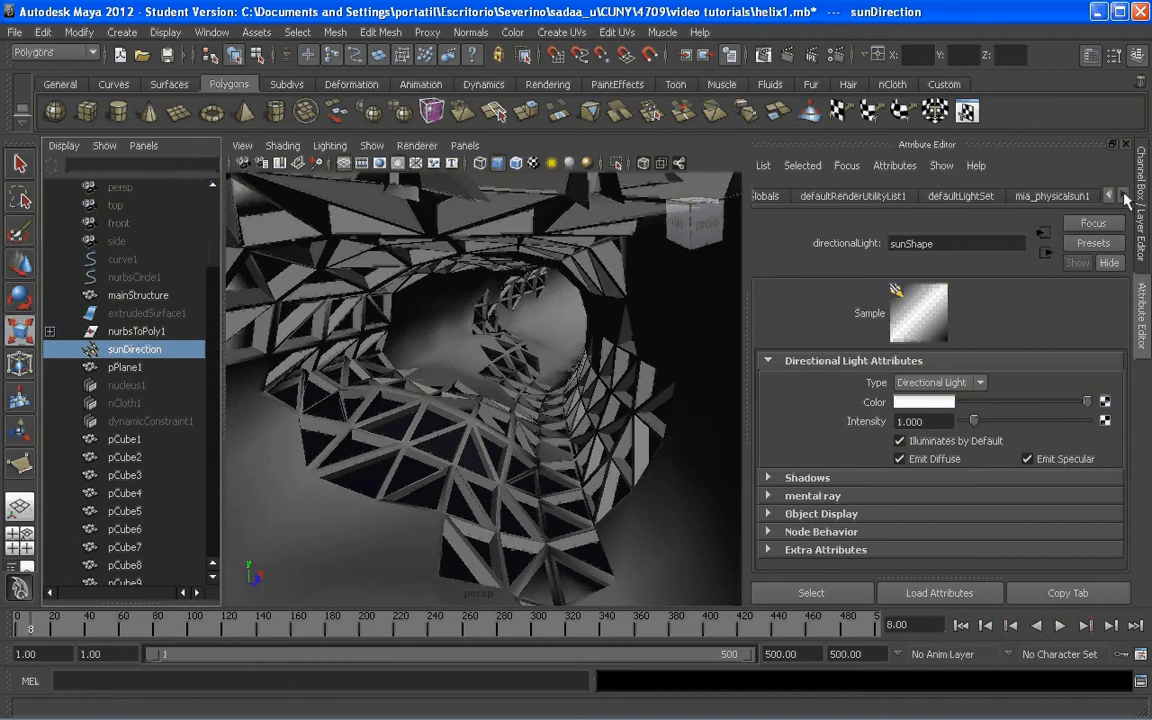
{"action": "left_click", "coordinate": [1060, 197]}
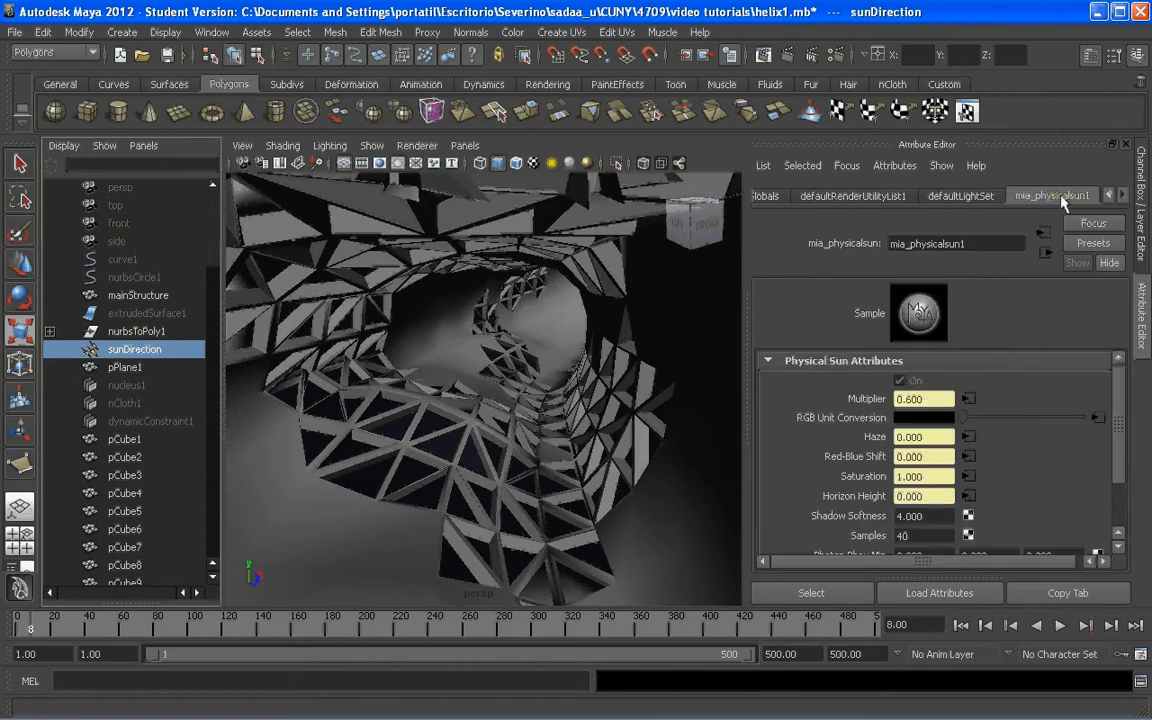
{"action": "scroll", "coordinate": [1093, 478], "scroll_direction": "down", "scroll_amount": 3}
{"action": "left_click", "coordinate": [925, 453]}
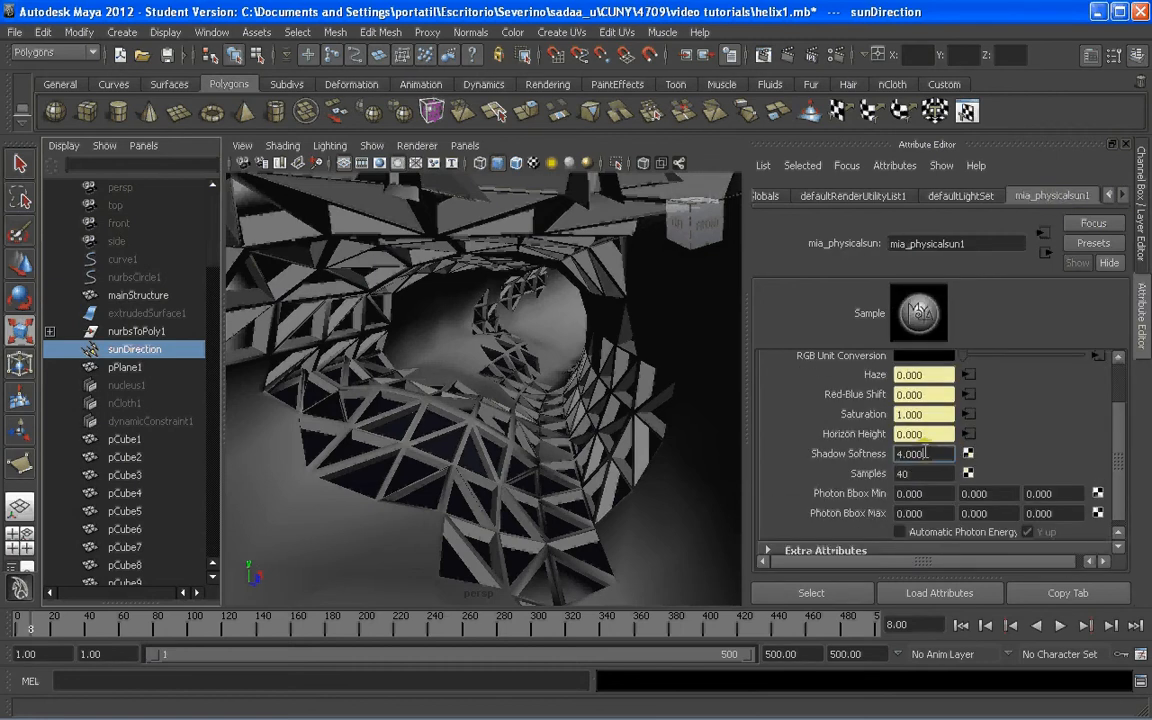
{"action": "left_click_drag", "start_coordinate": [925, 453], "coordinate": [895, 454]}
{"action": "type", "text": "2"}
{"action": "left_click", "coordinate": [920, 474]}
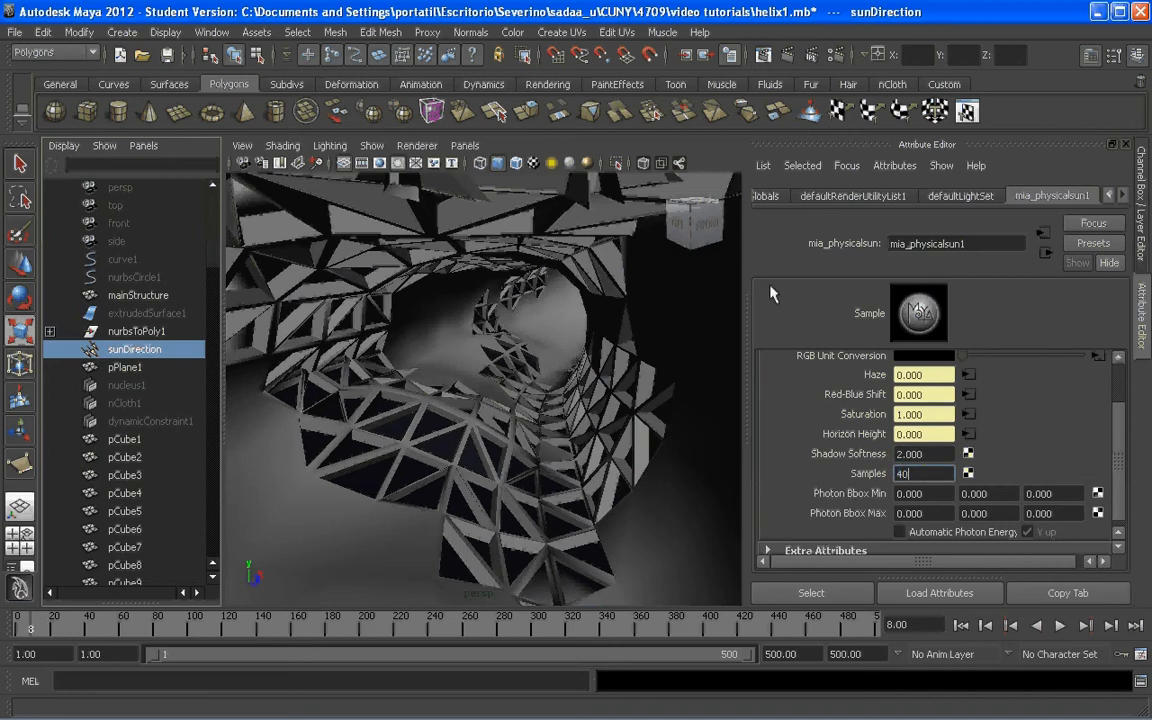
Expand the perspective view to the full window width without side panels, and render the whole frame with mental ray.
{"action": "left_click", "coordinate": [19, 505]}
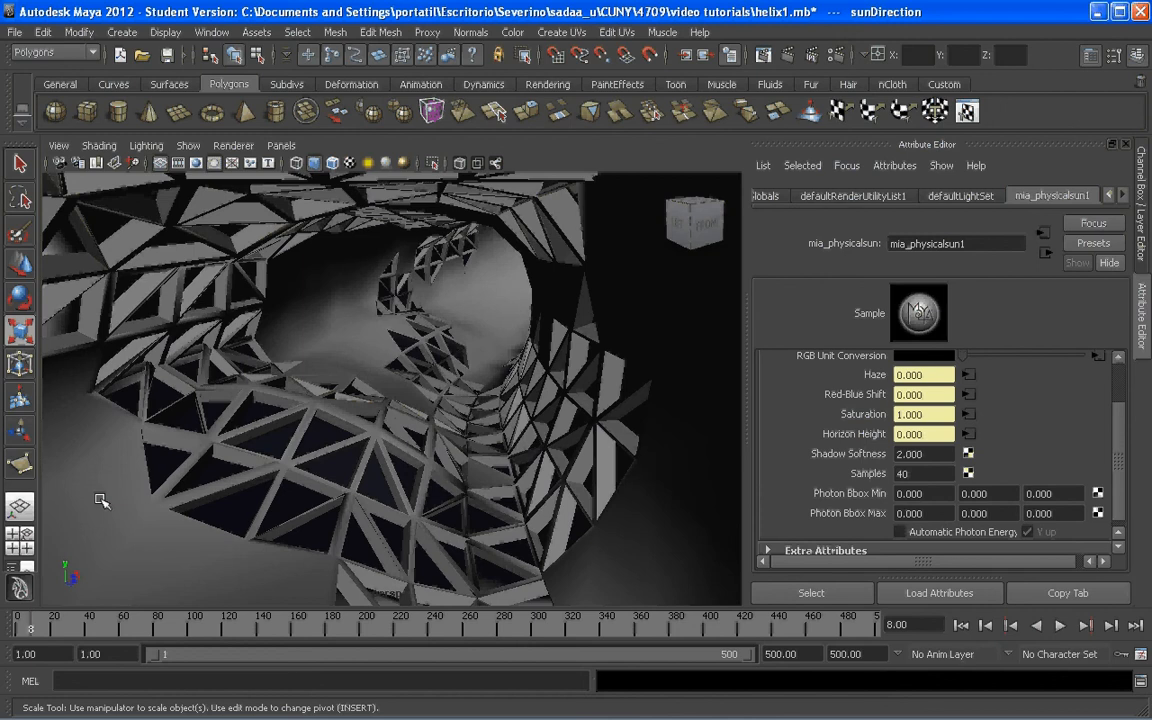
{"action": "left_click", "coordinate": [1128, 145]}
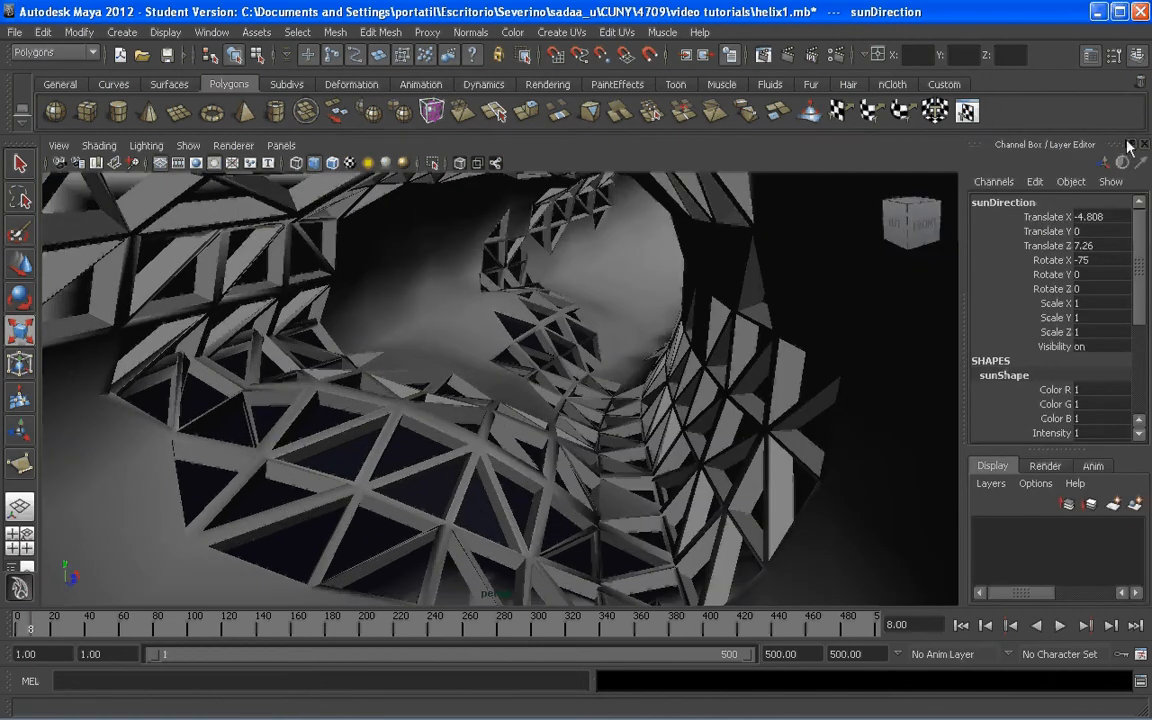
{"action": "left_click", "coordinate": [1146, 146]}
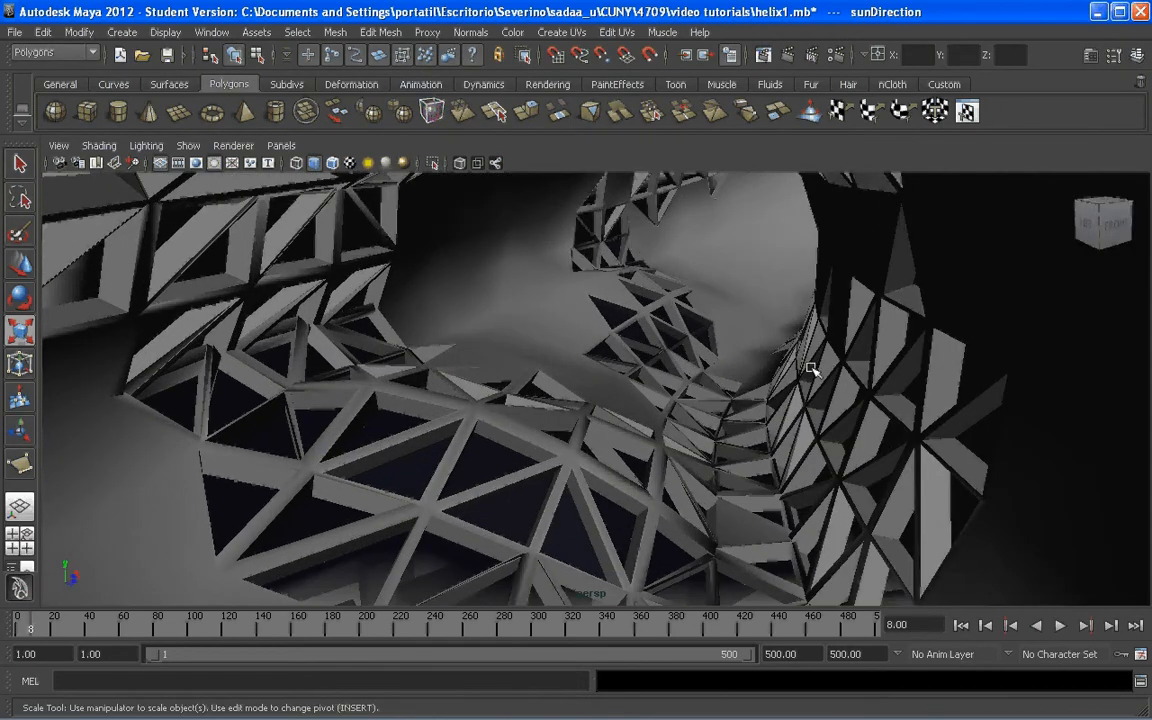
{"action": "left_click", "coordinate": [789, 55]}
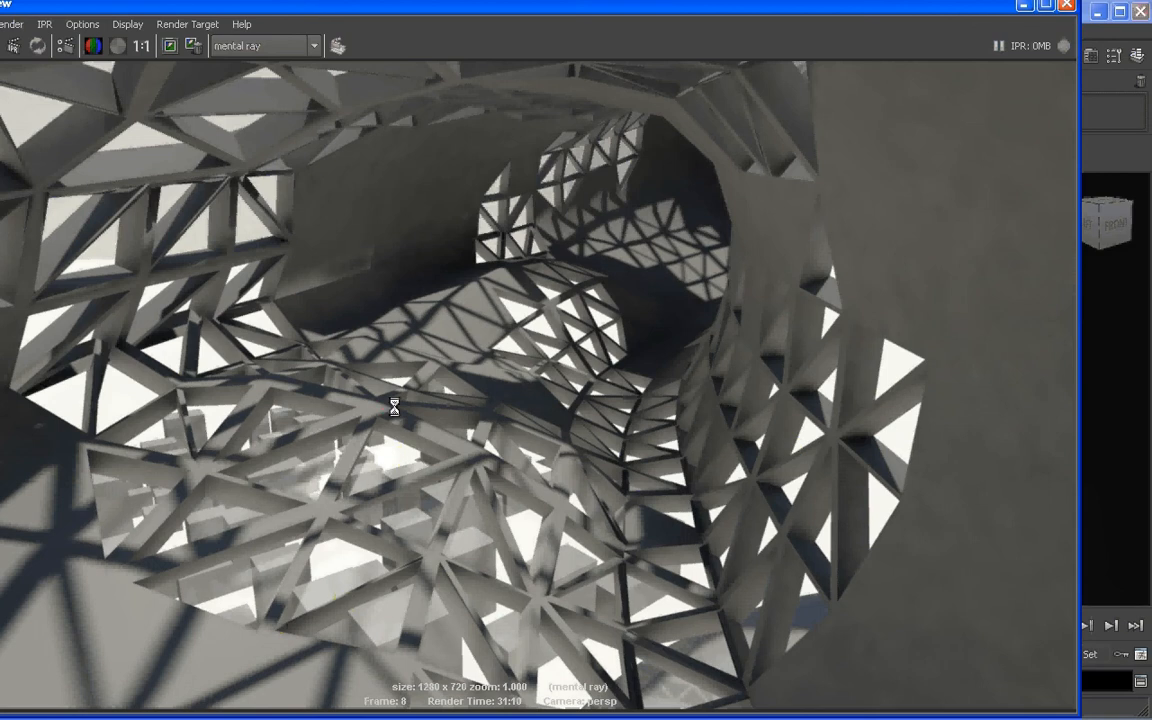
{"action": "left_click_drag", "start_coordinate": [445, 10], "coordinate": [526, 7]}
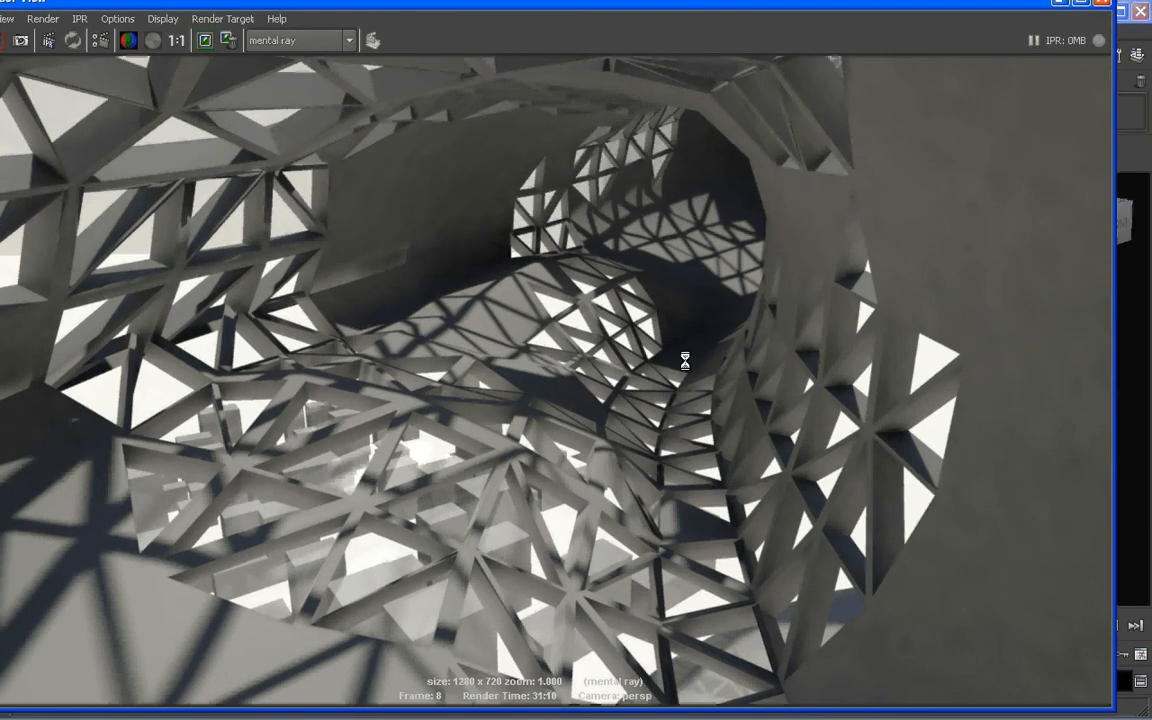